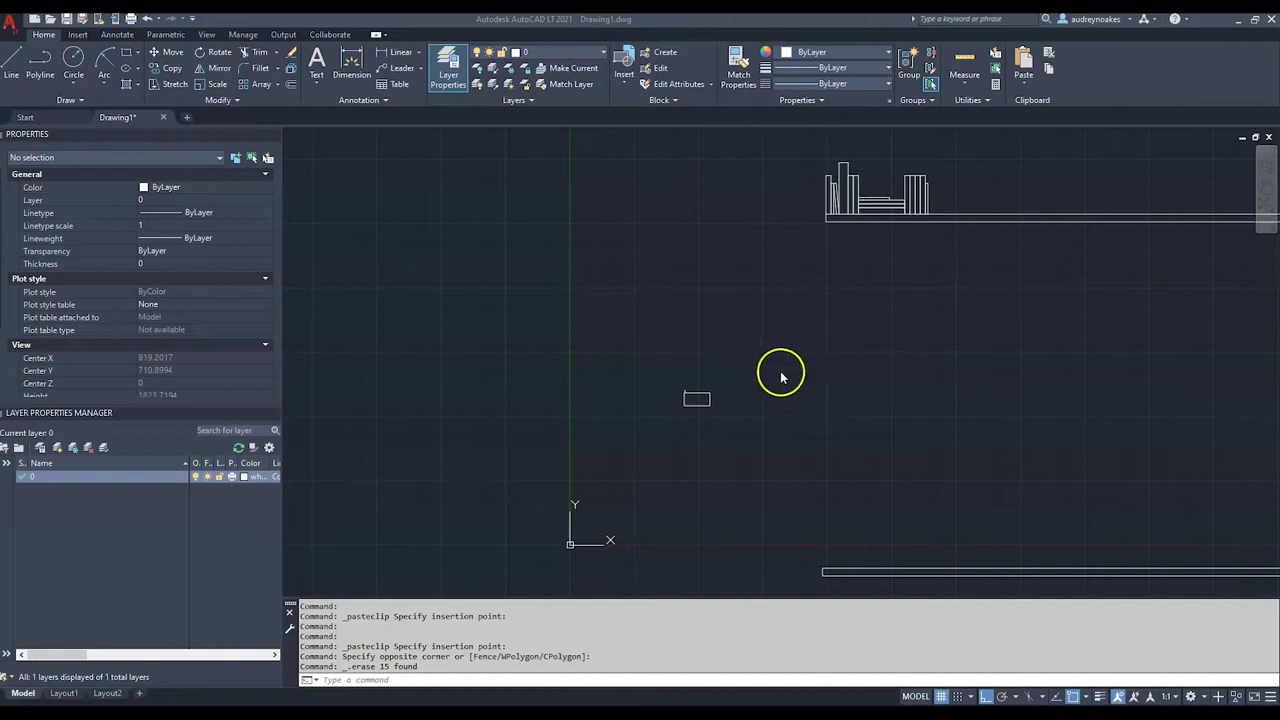
Step: Zoom and pan across the shelf drawings, then zoom in close on the small rectangle
scroll(752, 371, "down", 5)
scroll(789, 372, "up", 3)
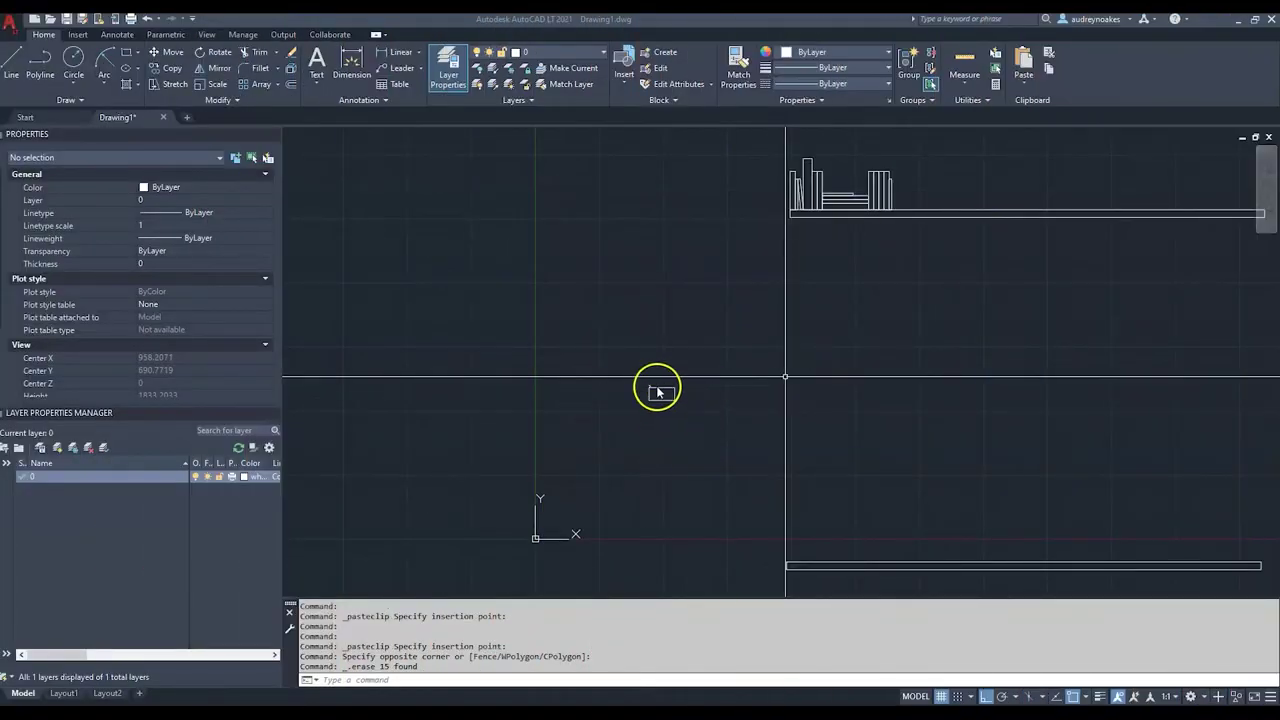
scroll(657, 392, "up", 5)
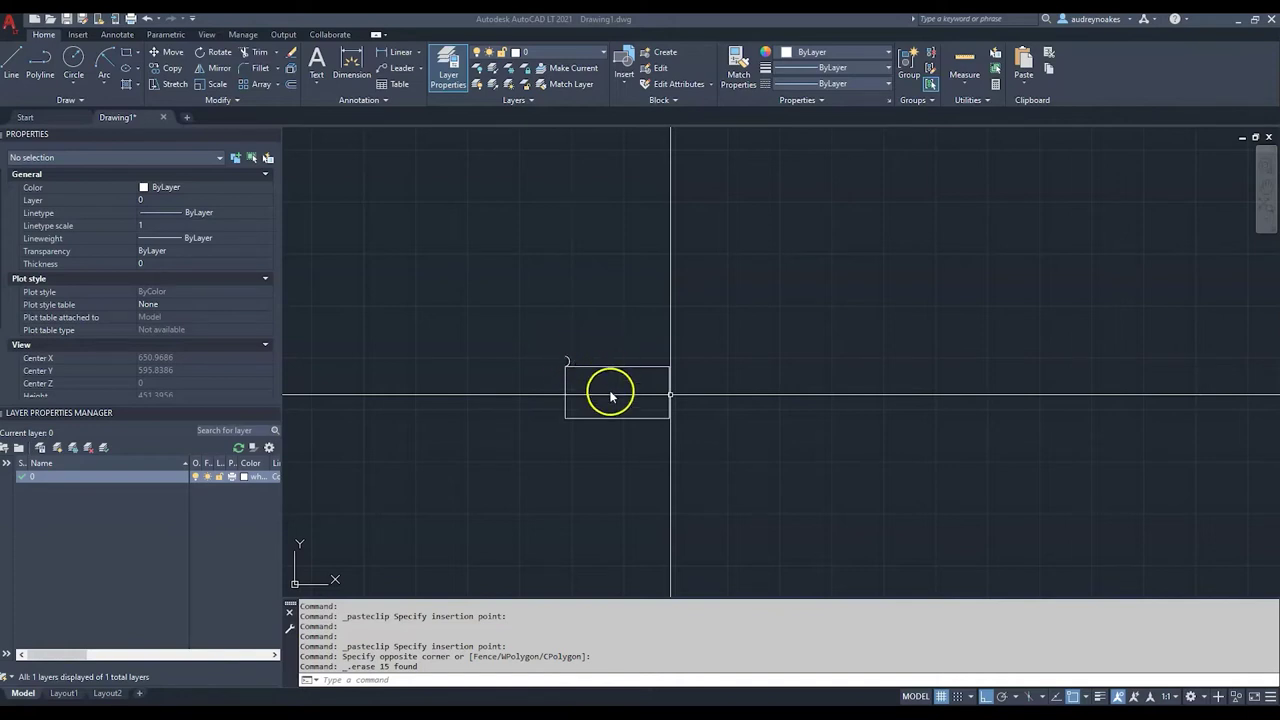
scroll(623, 390, "down", 6)
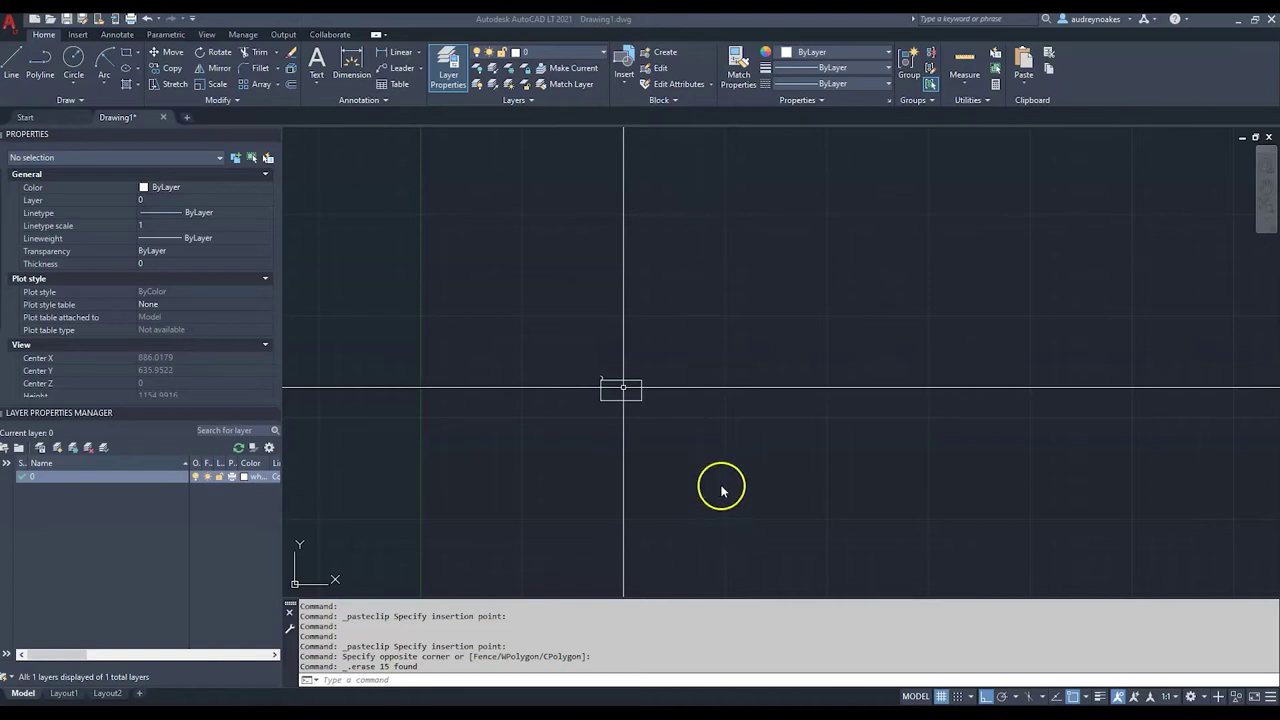
scroll(796, 503, "down", 5)
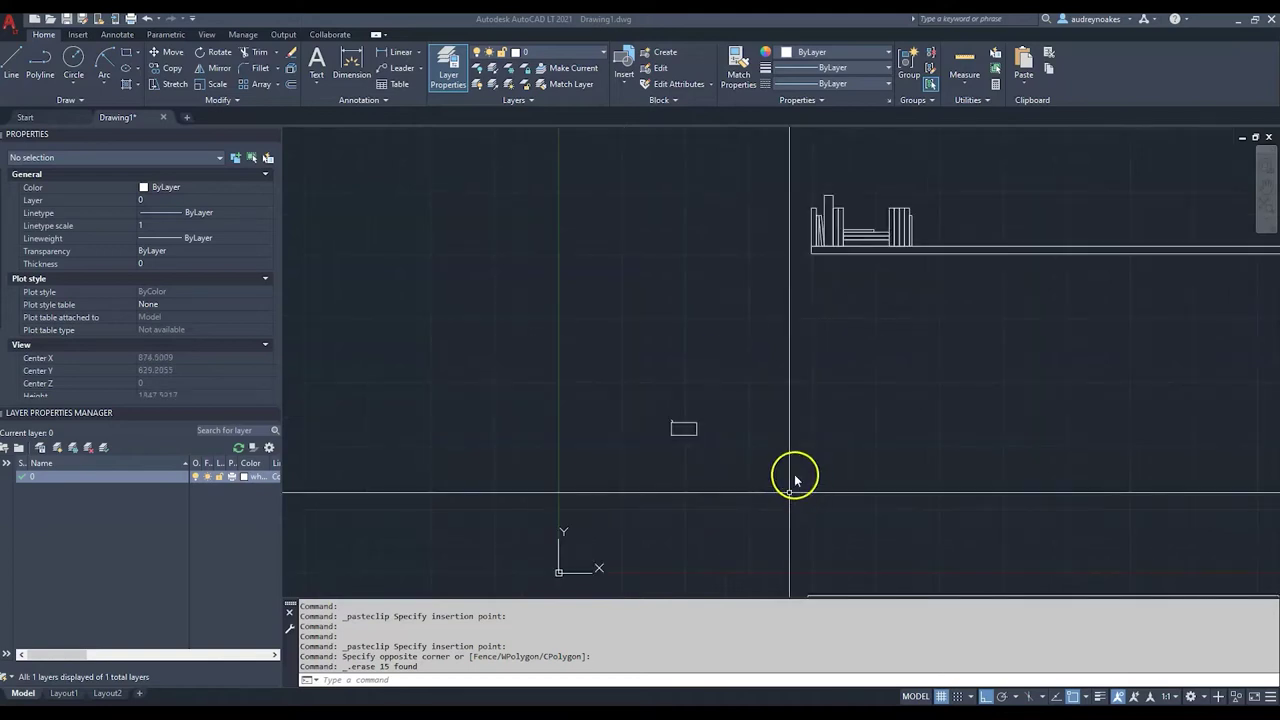
scroll(850, 510, "up", 5)
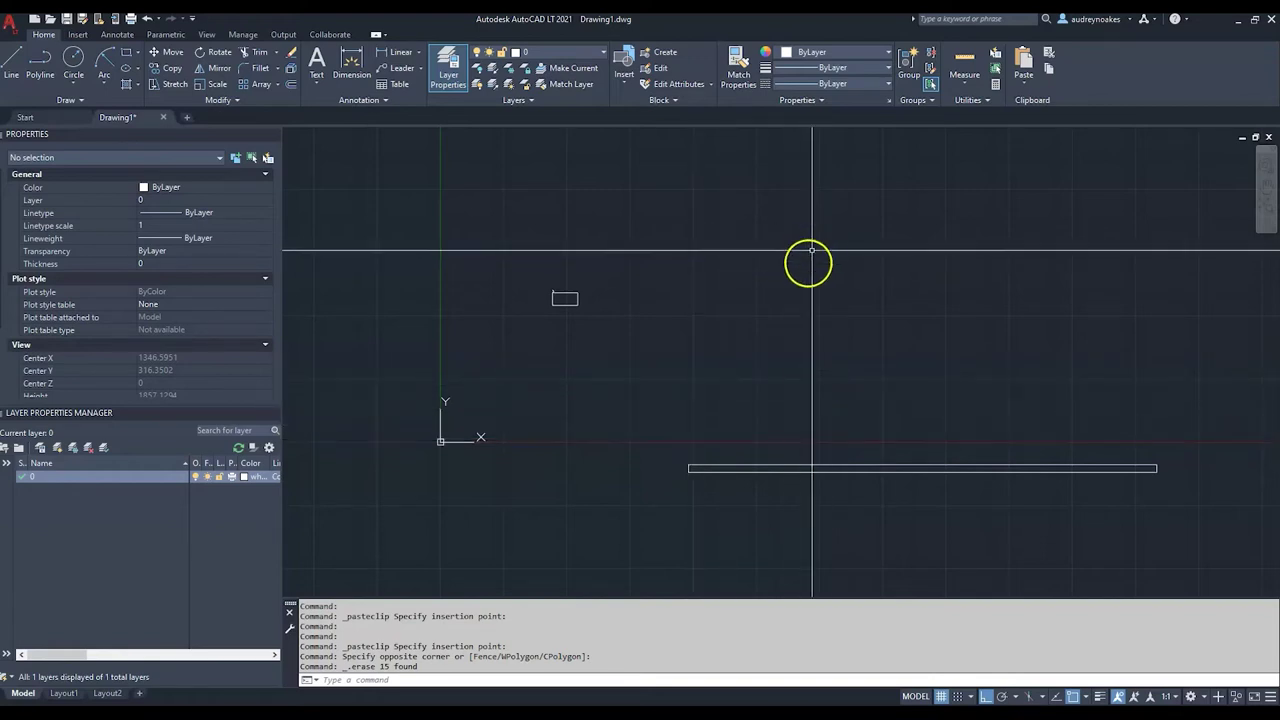
mouse_move(809, 263)
middle_mouse_down()
mouse_move(789, 331)
mouse_move(797, 434)
middle_mouse_up()
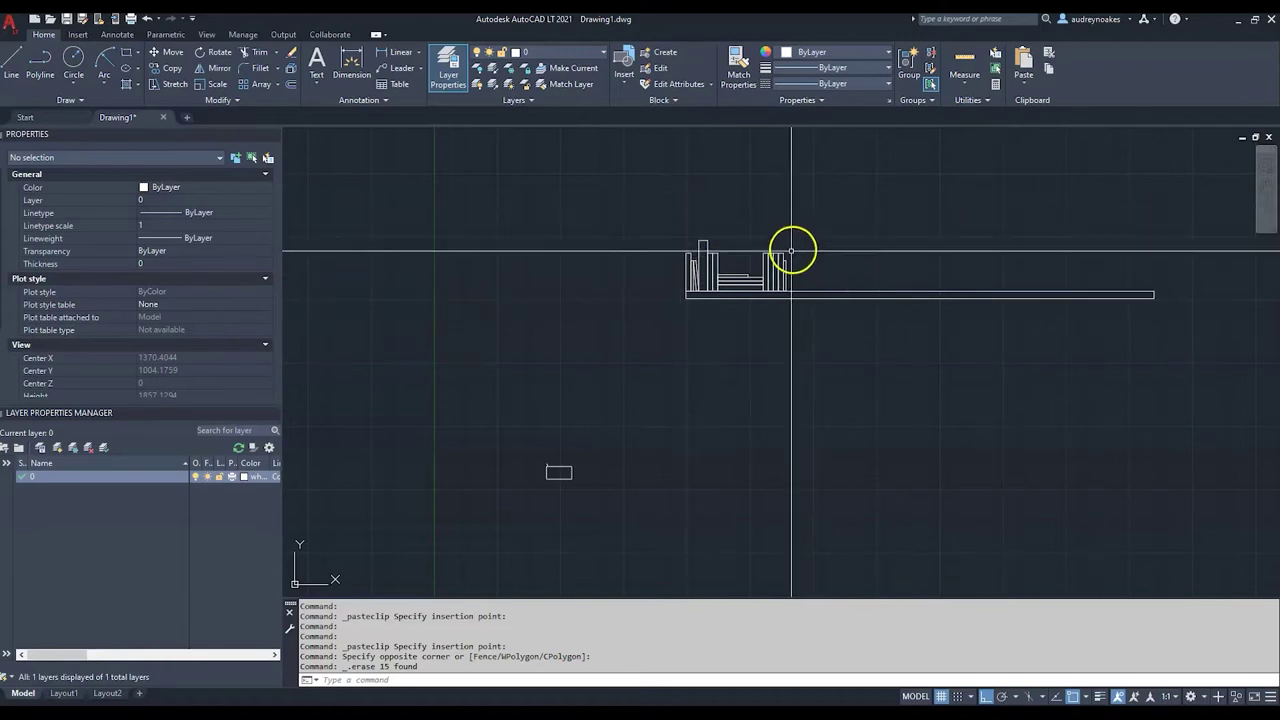
middle_click_drag(674, 389, 729, 314)
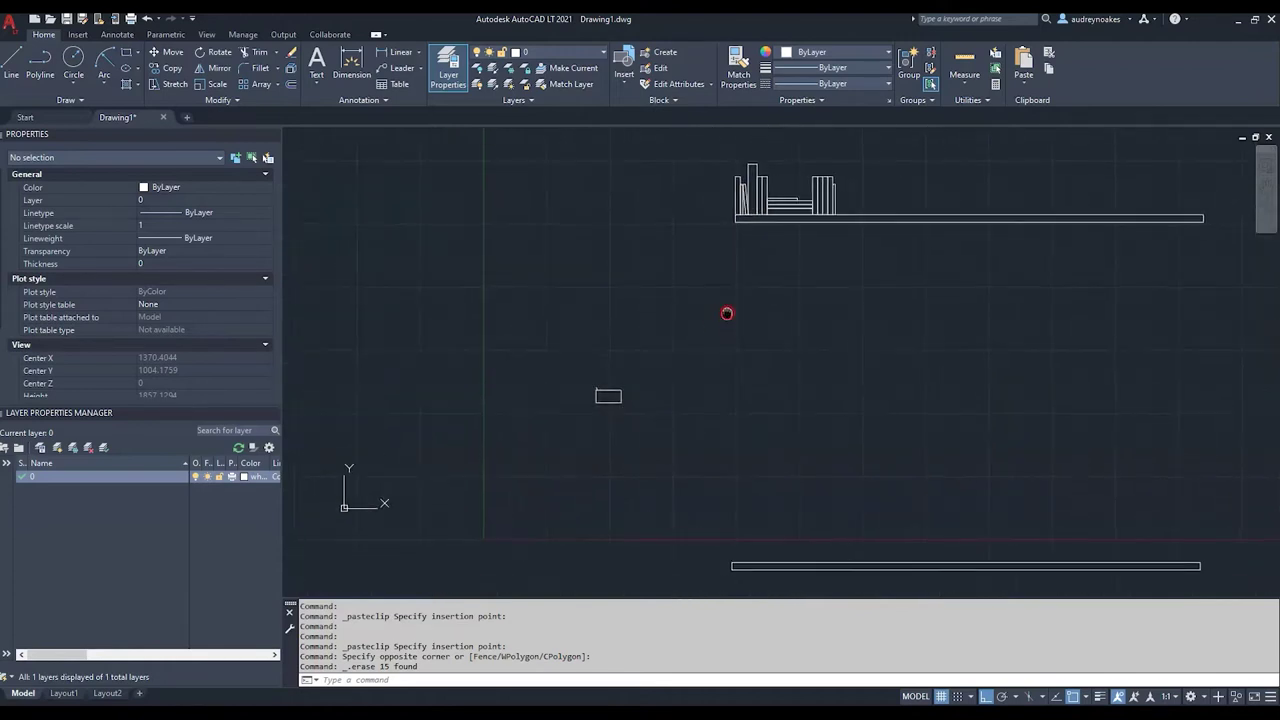
scroll(619, 402, "up", 4)
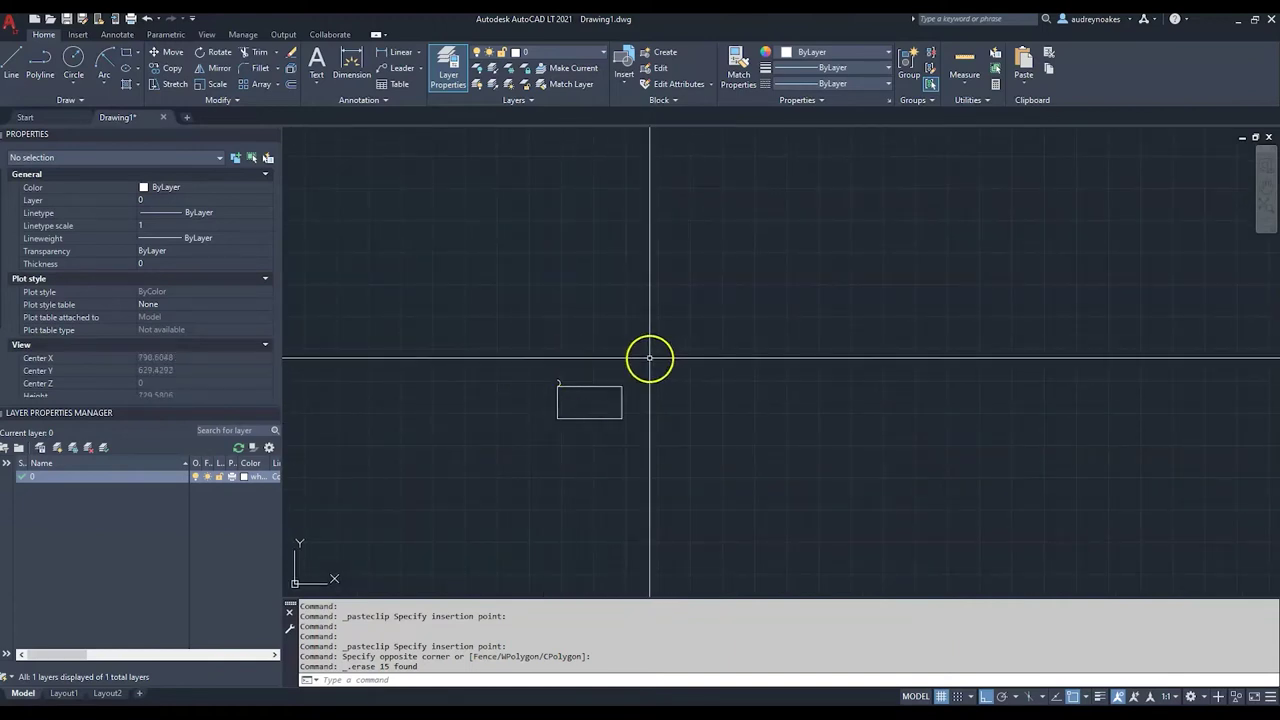
Step: Convert the small rectangle to block Brick-Section, based at its lower-left corner, and select it
left_click(651, 357)
left_click(521, 455)
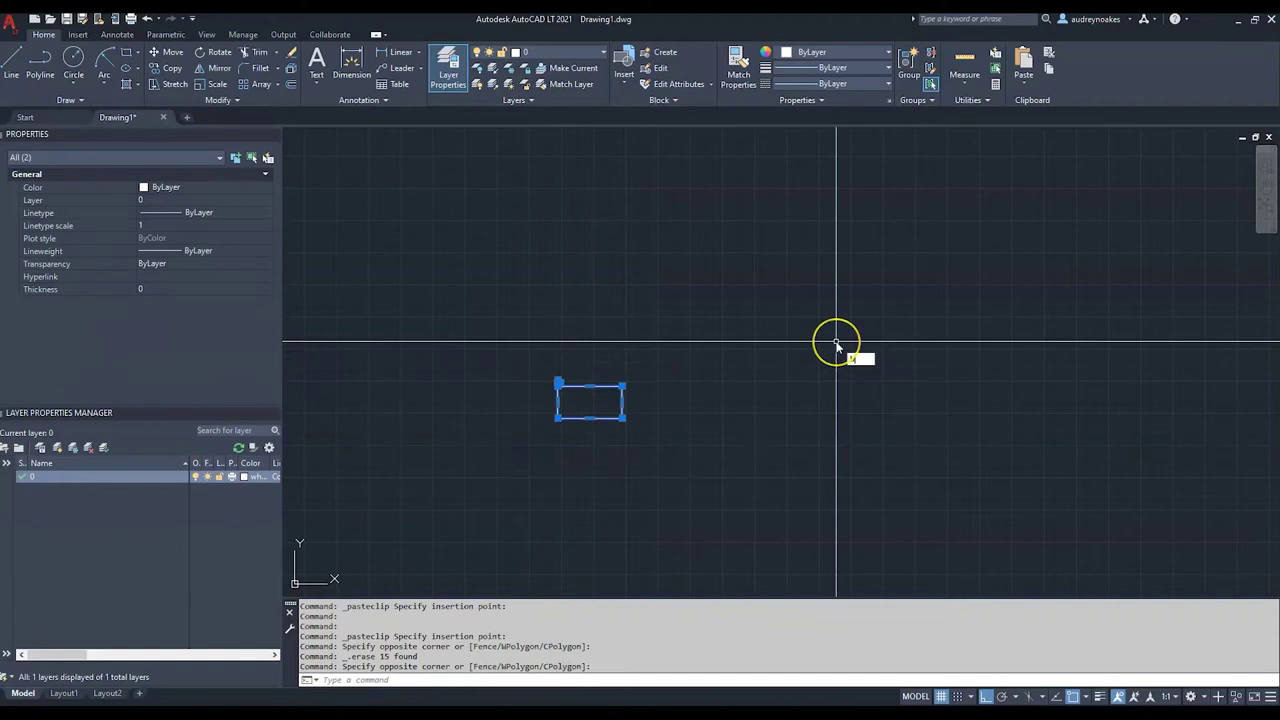
key("Return")
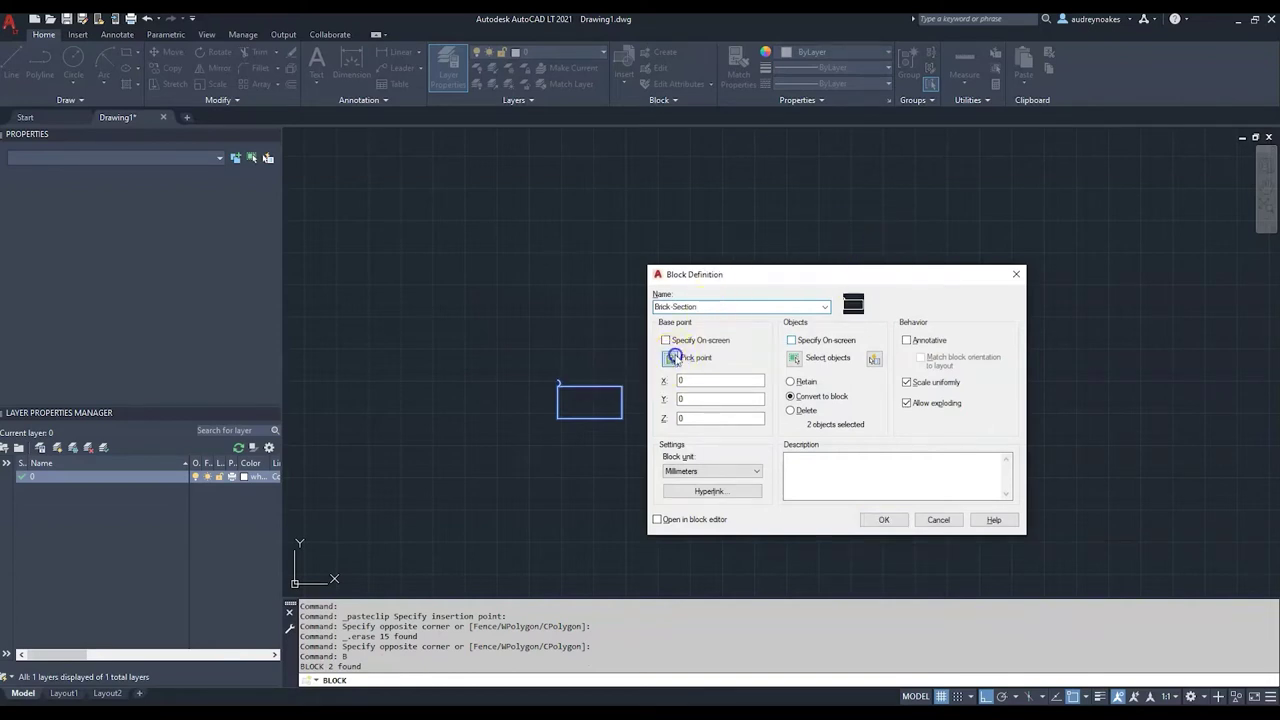
left_click(669, 359)
left_click(557, 418)
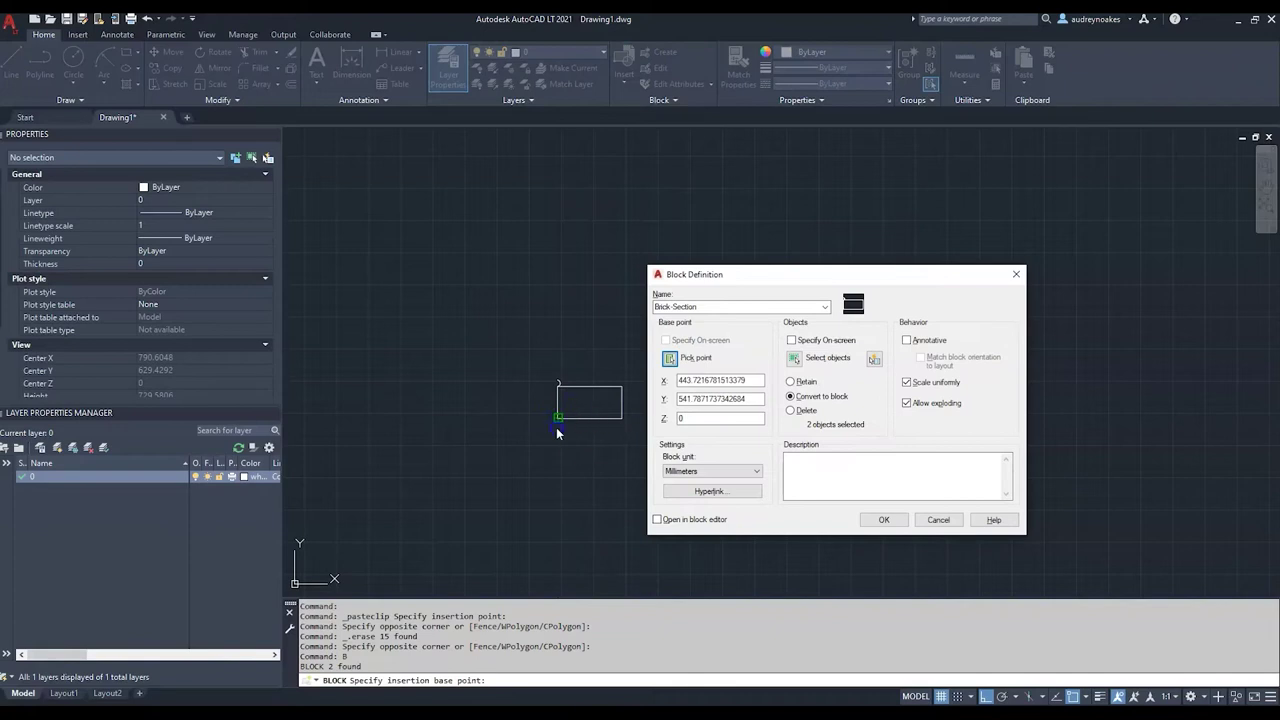
left_click(868, 457)
left_click(886, 520)
left_click(645, 383)
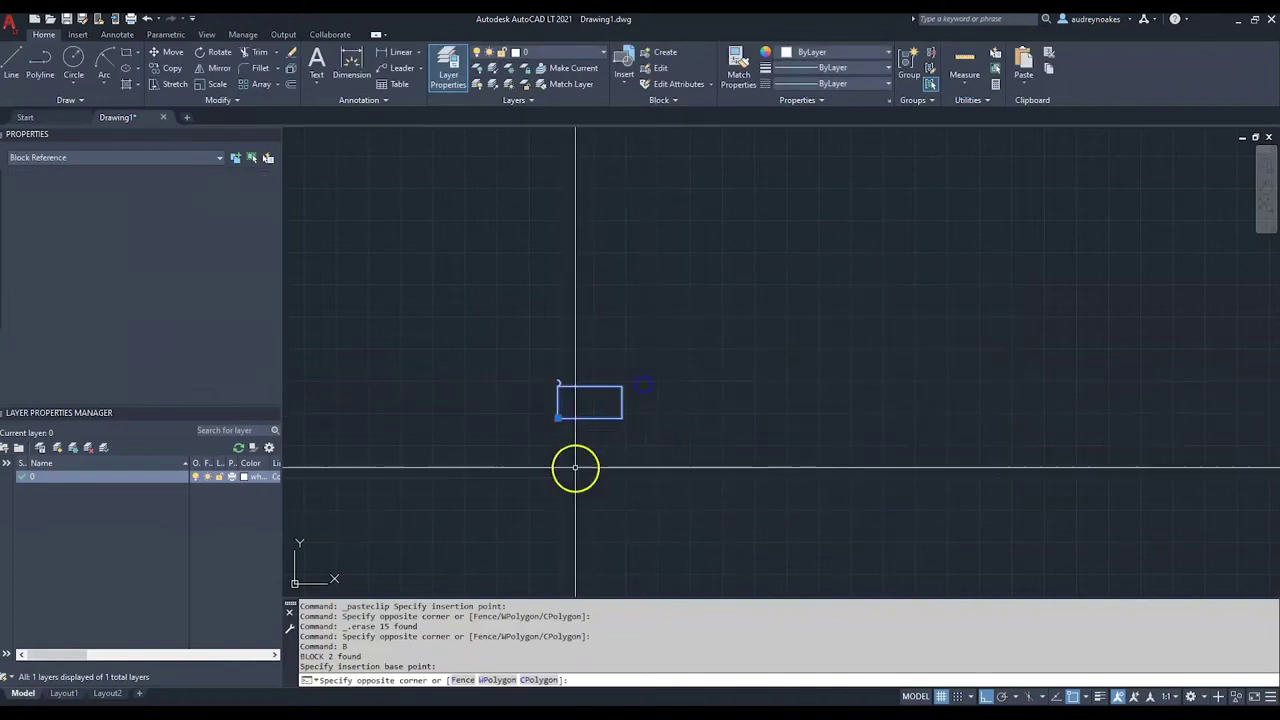
left_click(577, 478)
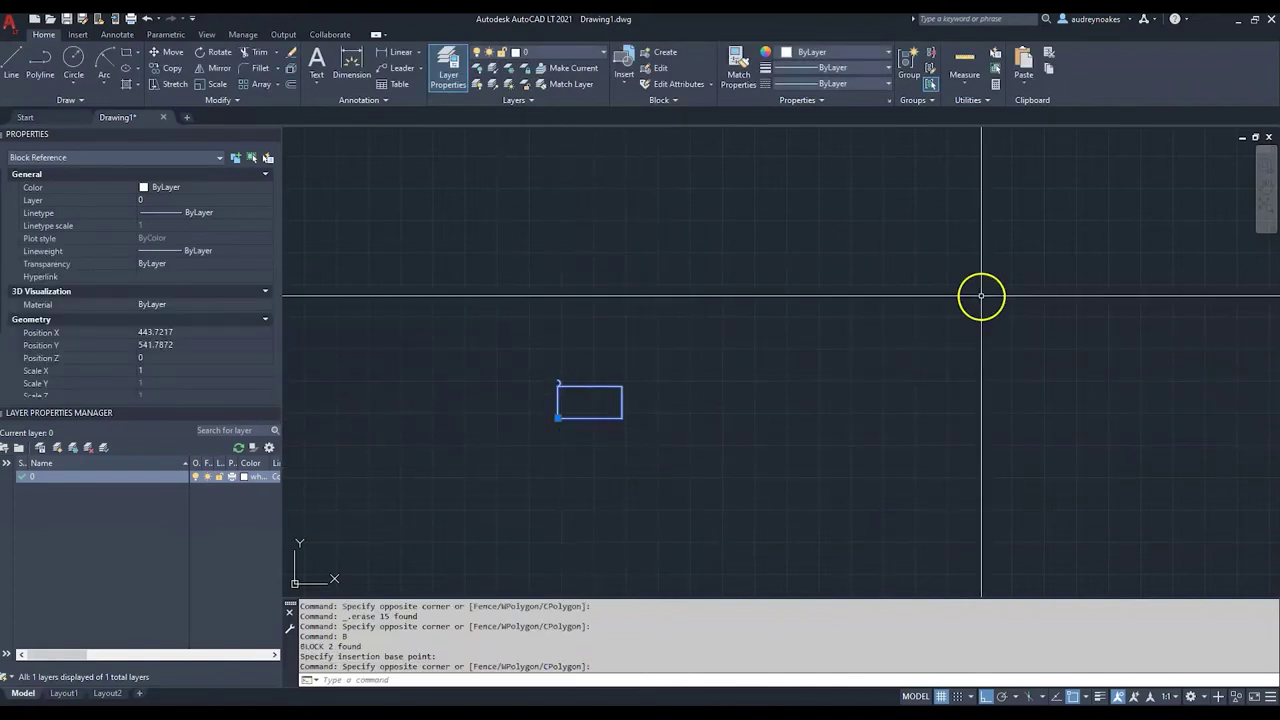
Step: Open Brick-Section in the Block Editor with BE and centre its rectangle in view
type("be")
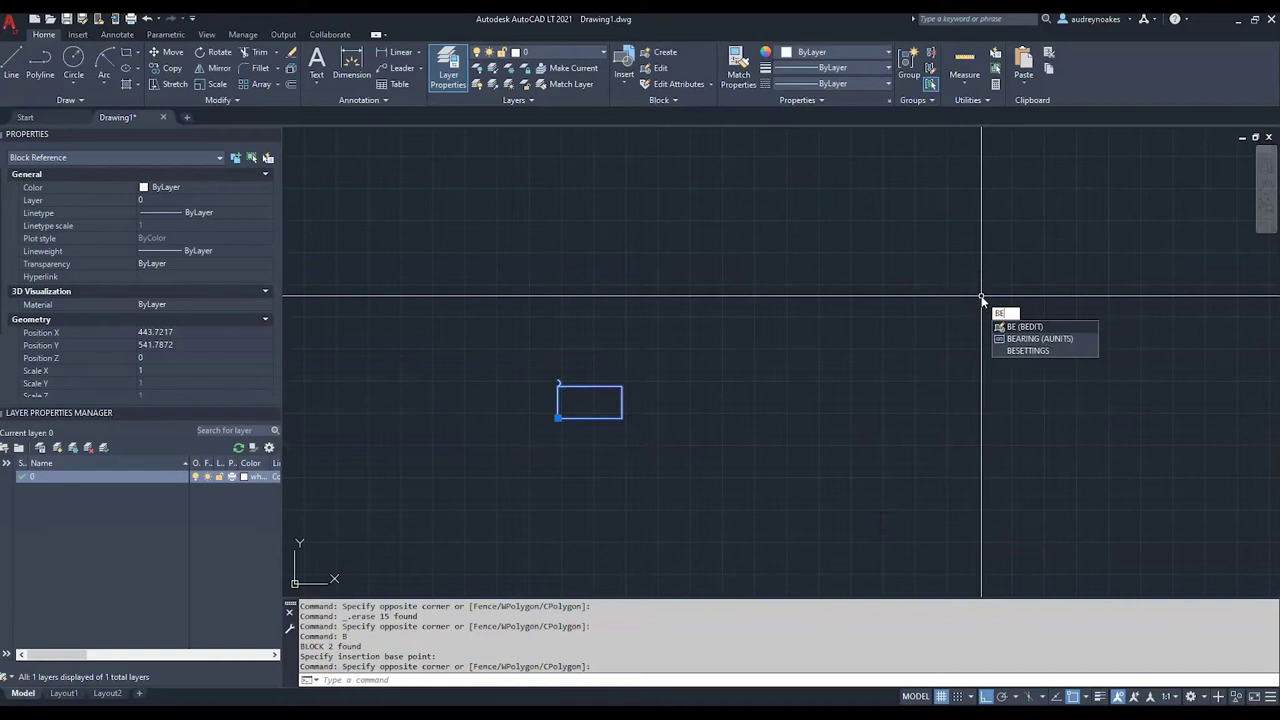
key("Return")
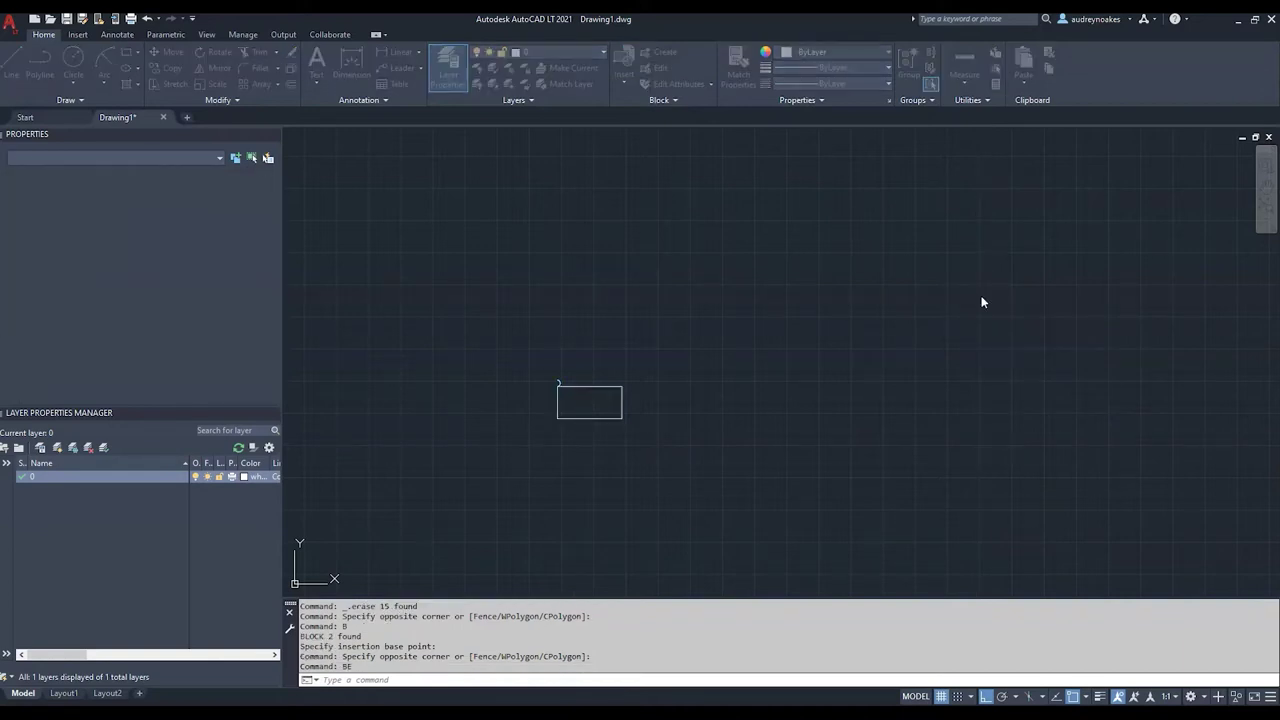
left_click(982, 234)
left_click_drag(397, 229, 499, 170)
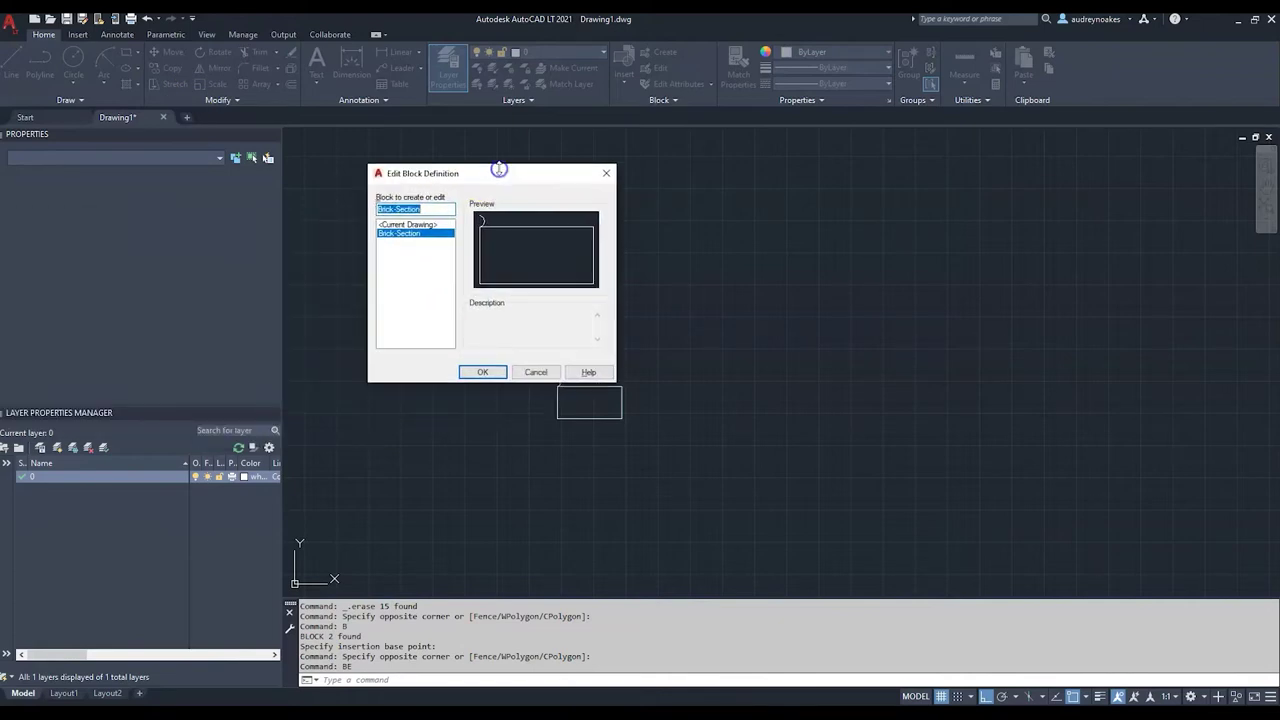
left_click(482, 372)
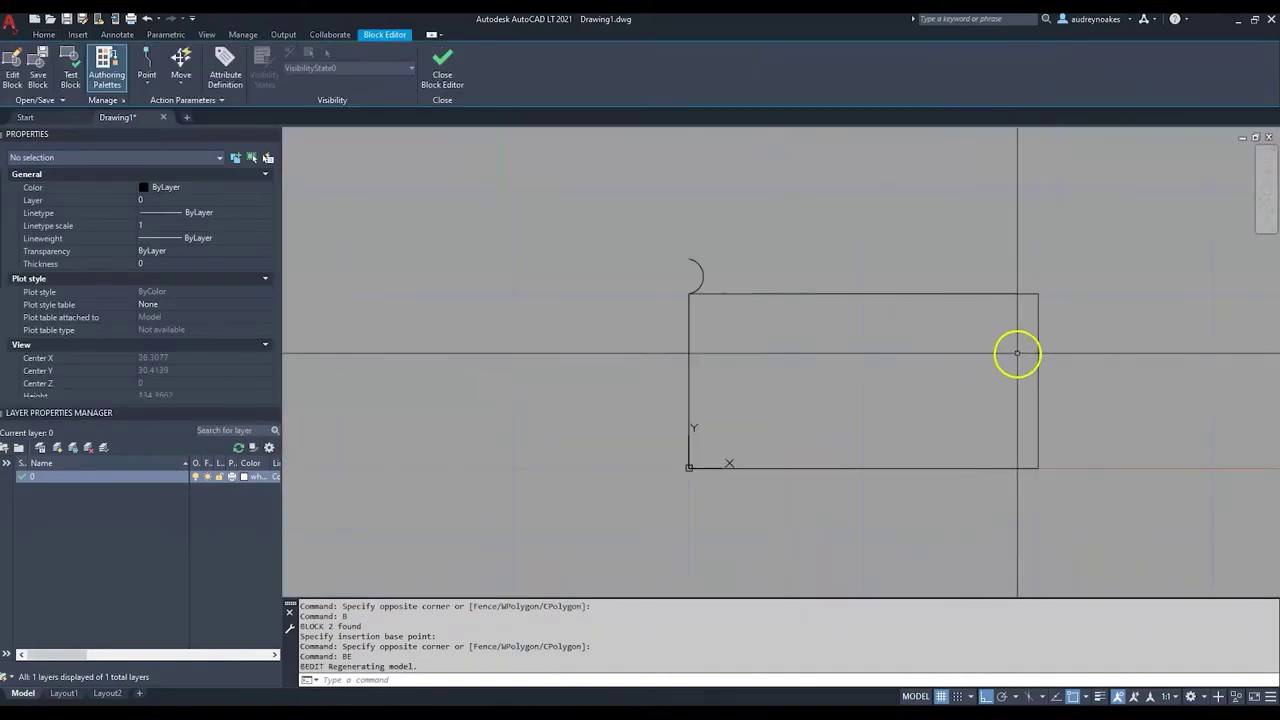
middle_click_drag(1017, 353, 800, 383)
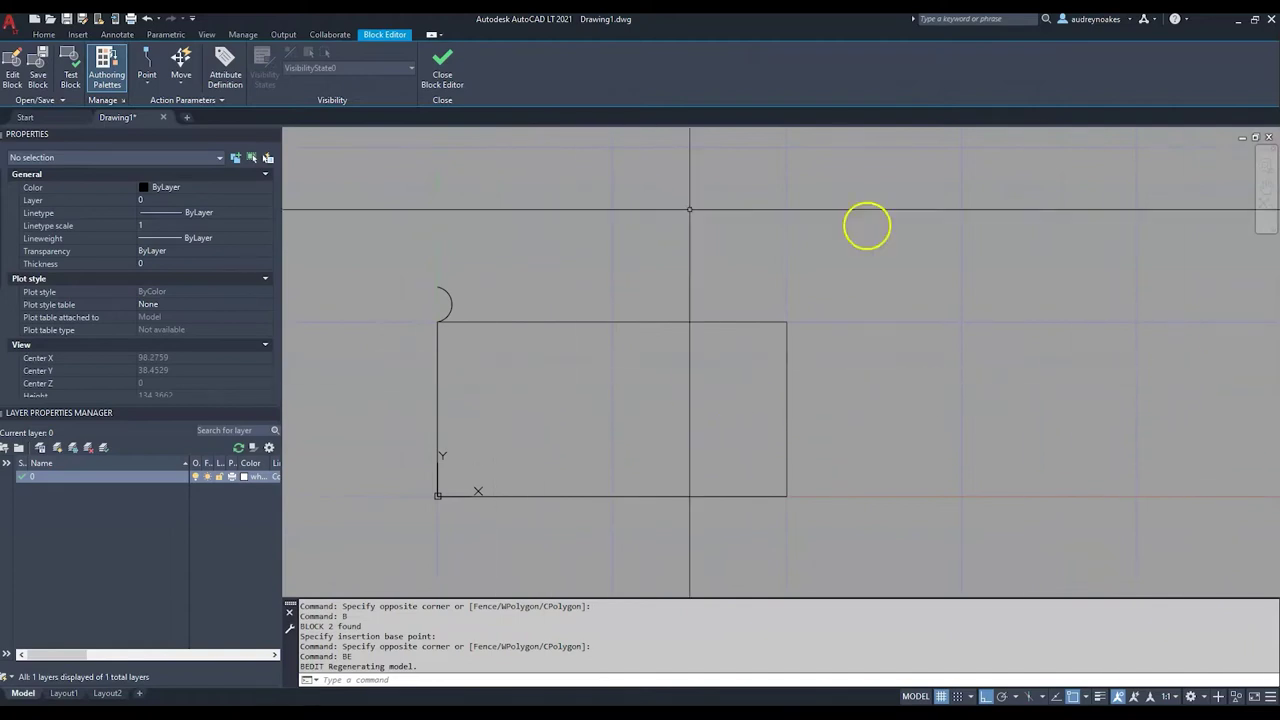
middle_click_drag(620, 381, 783, 363)
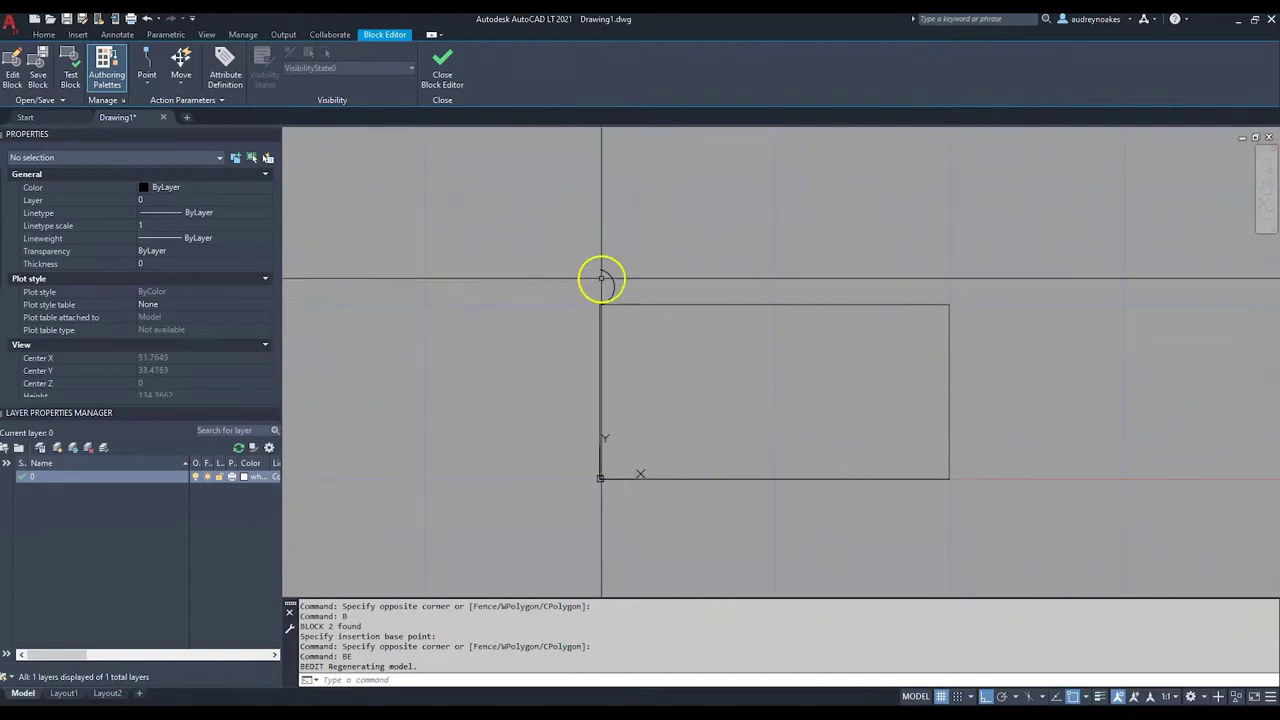
Step: Add linear parameter Distance1 from the arc's top to the lower-left corner, with two grips
left_click(147, 88)
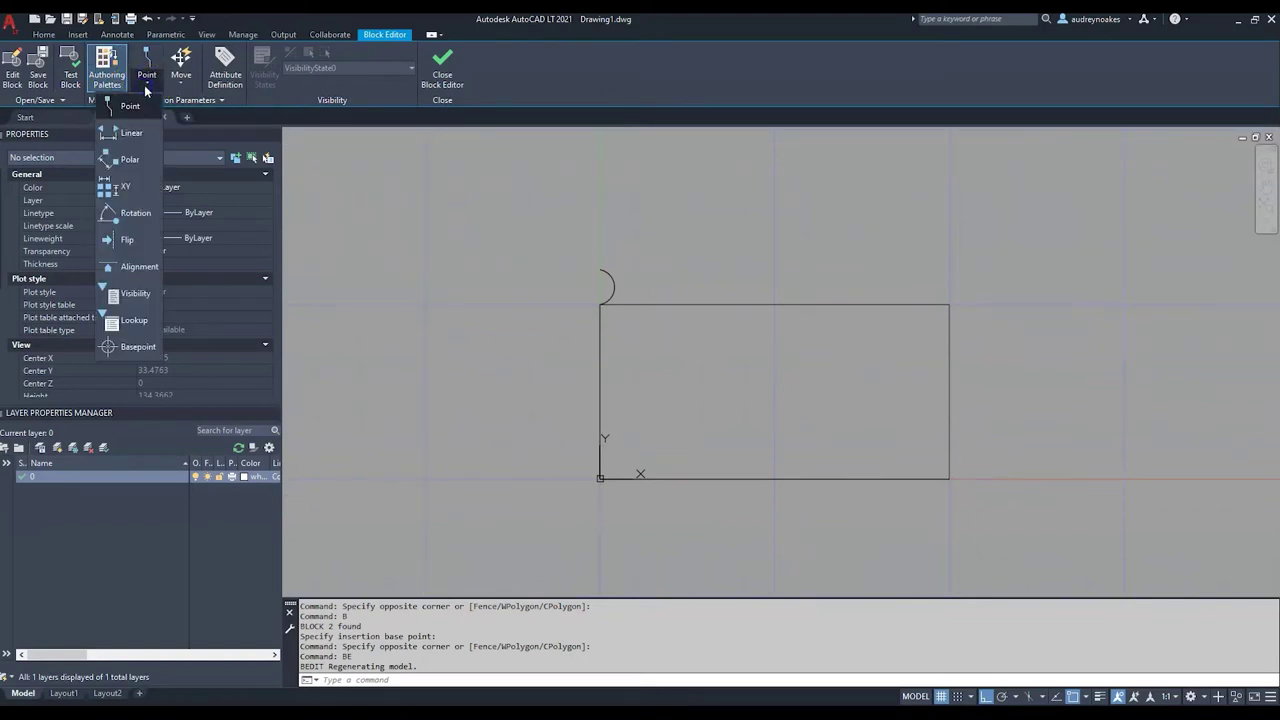
left_click(128, 134)
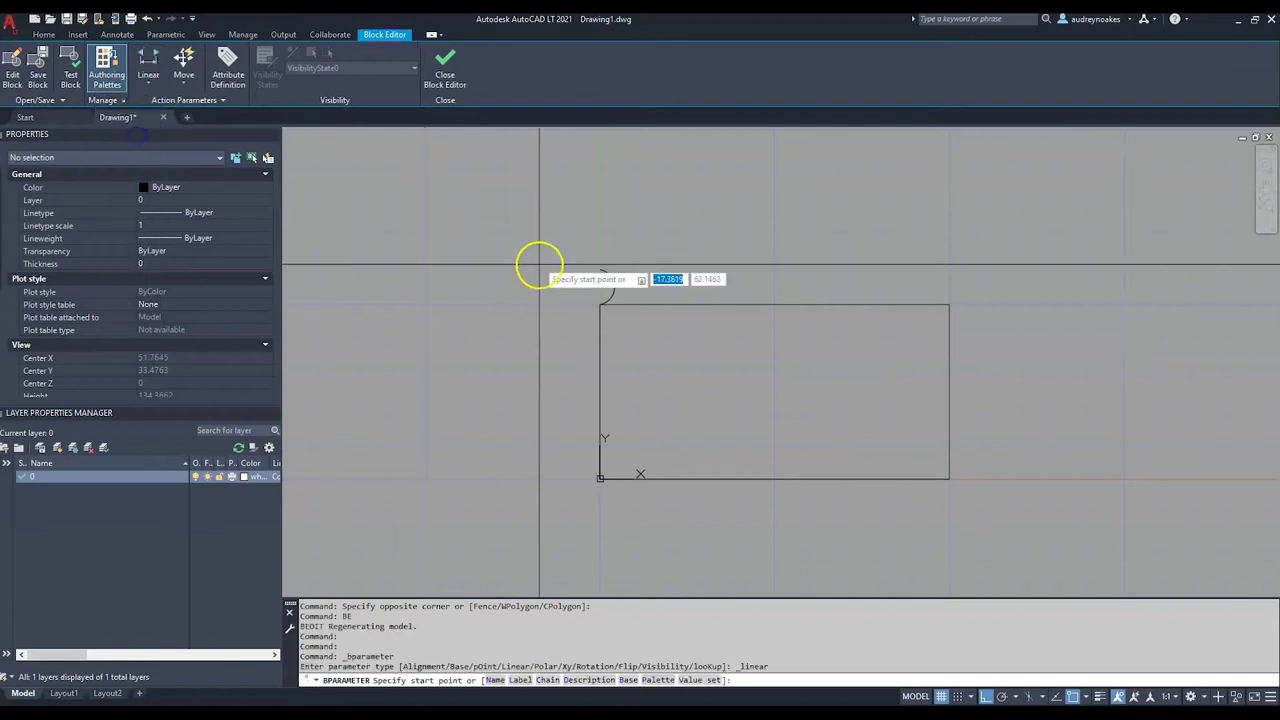
left_click(598, 270)
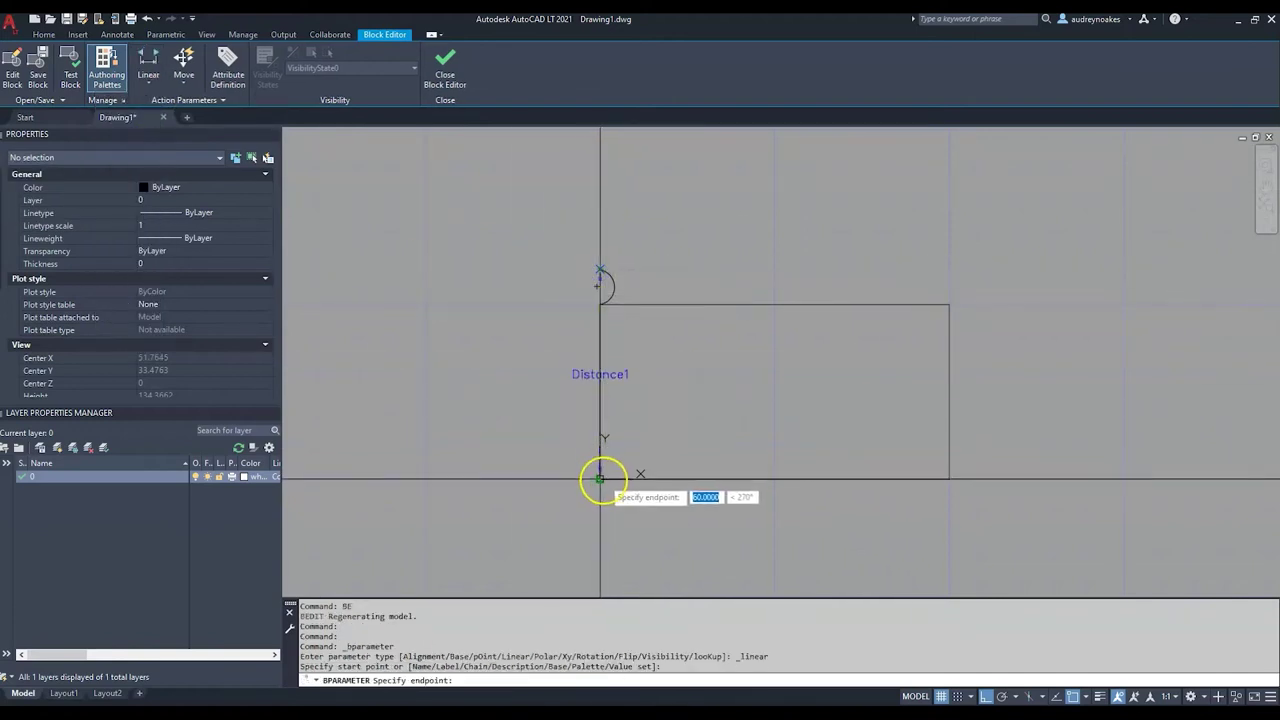
left_click(601, 479)
left_click(443, 471)
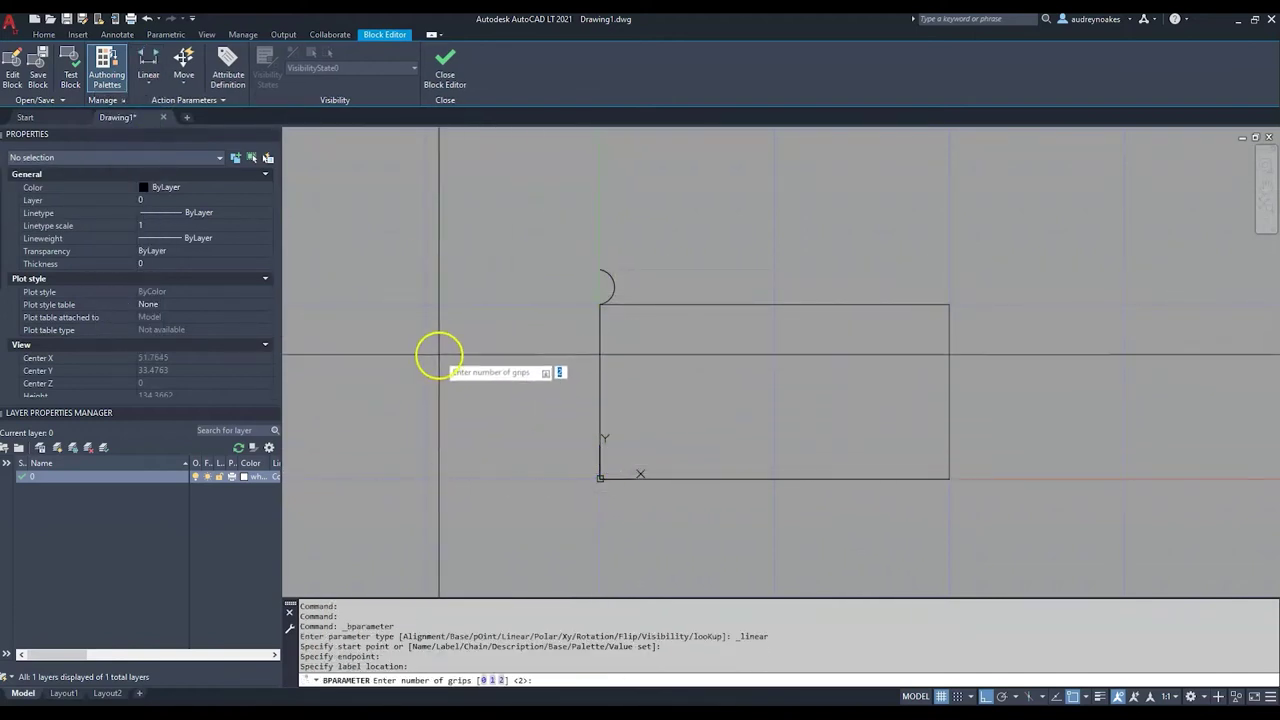
key("Return")
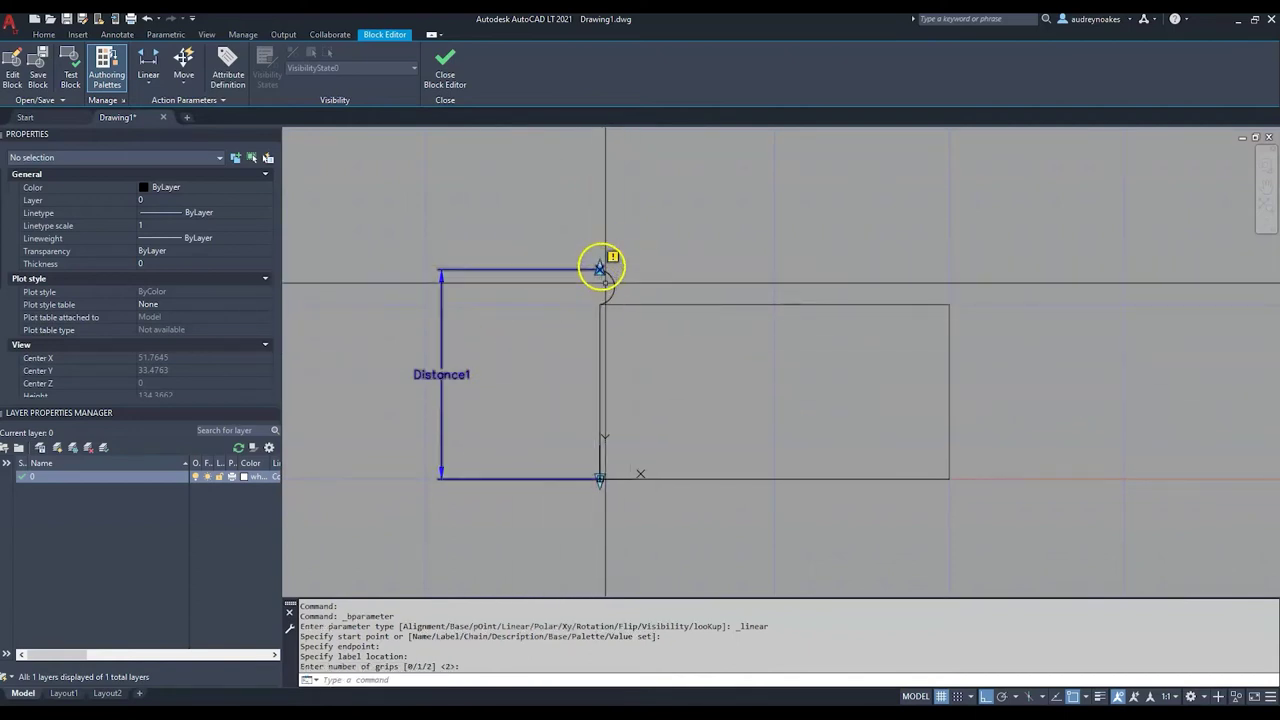
scroll(449, 329, "down", 2)
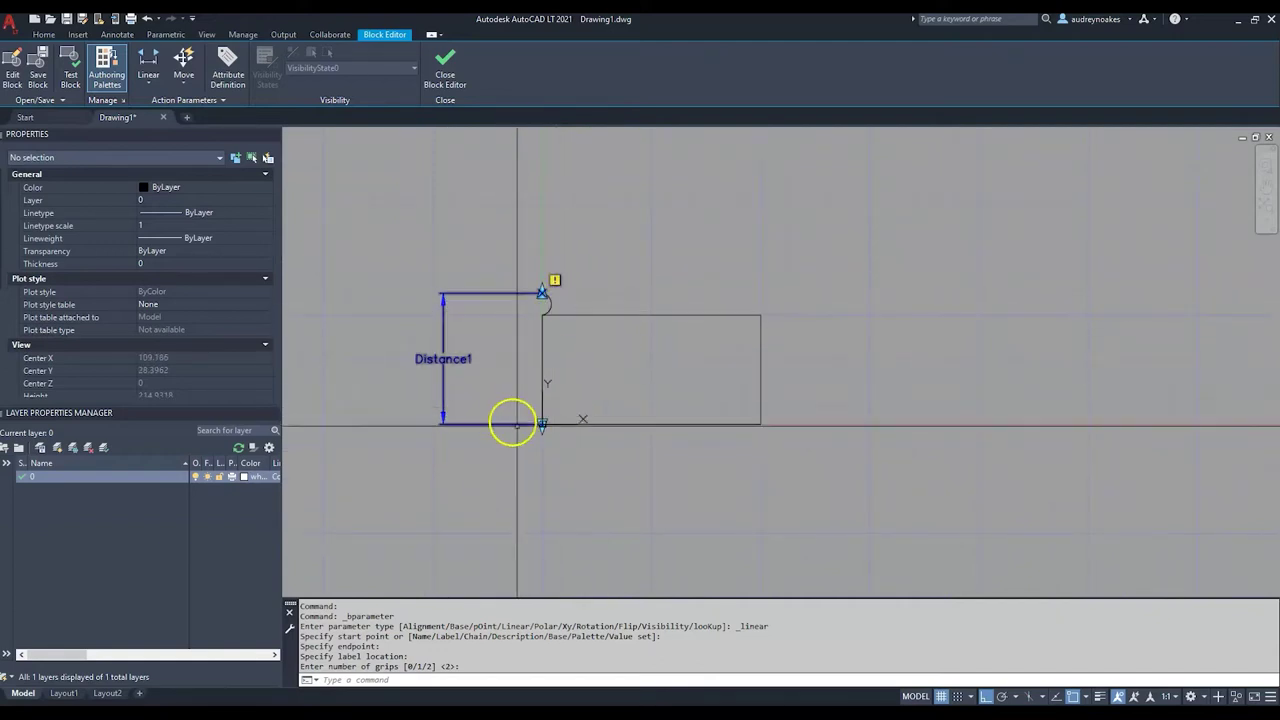
Step: Add an Array action on Distance1 for the brick's four lines, spaced at the rectangle's height
left_click(193, 83)
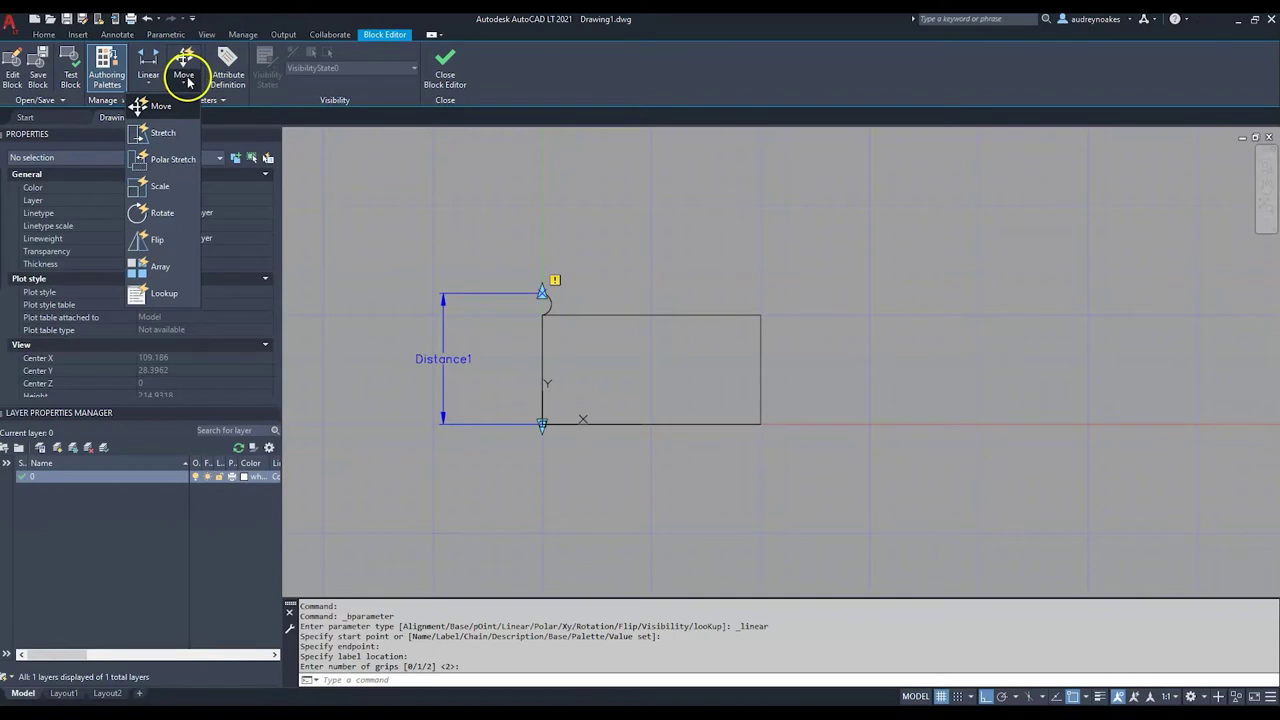
left_click(161, 268)
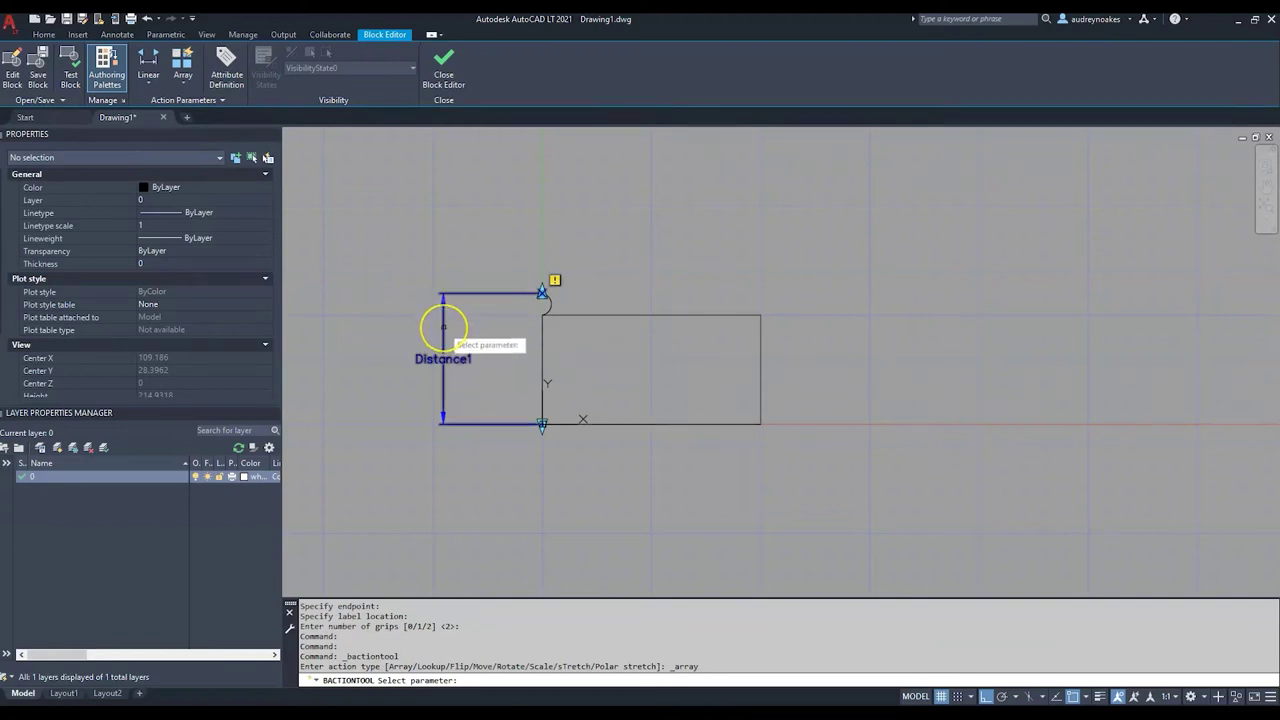
left_click(443, 326)
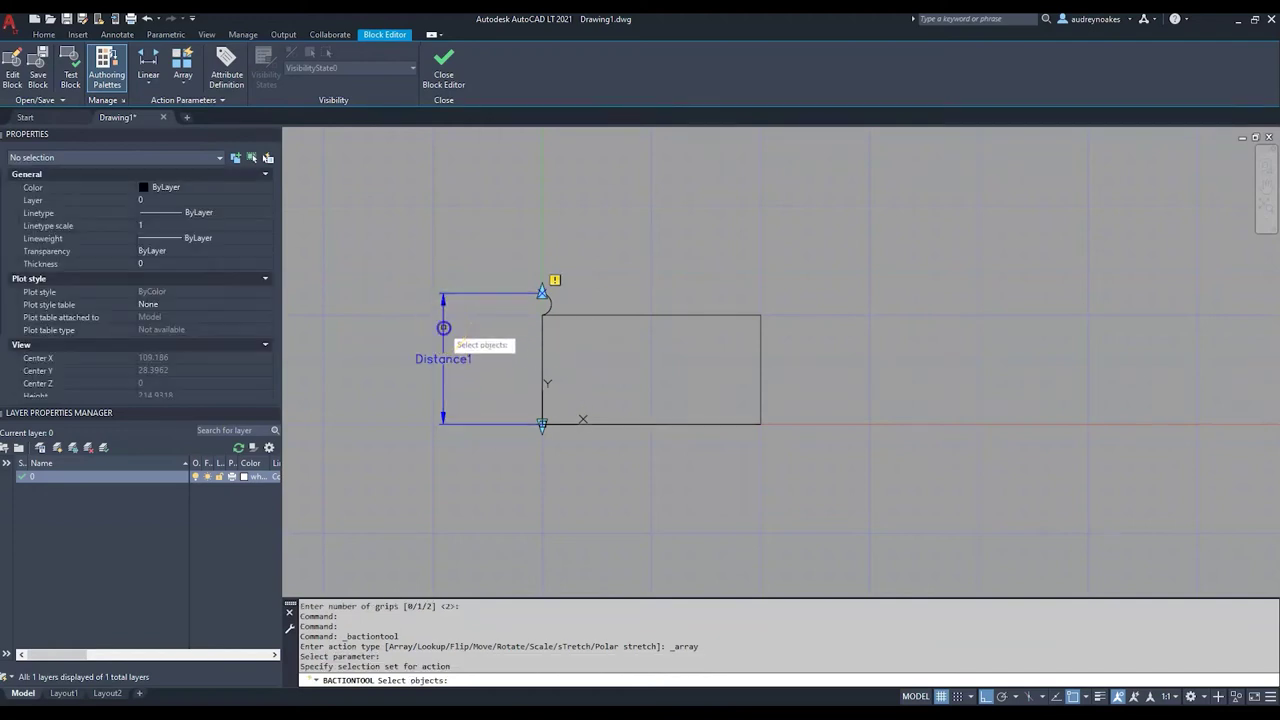
left_click(510, 242)
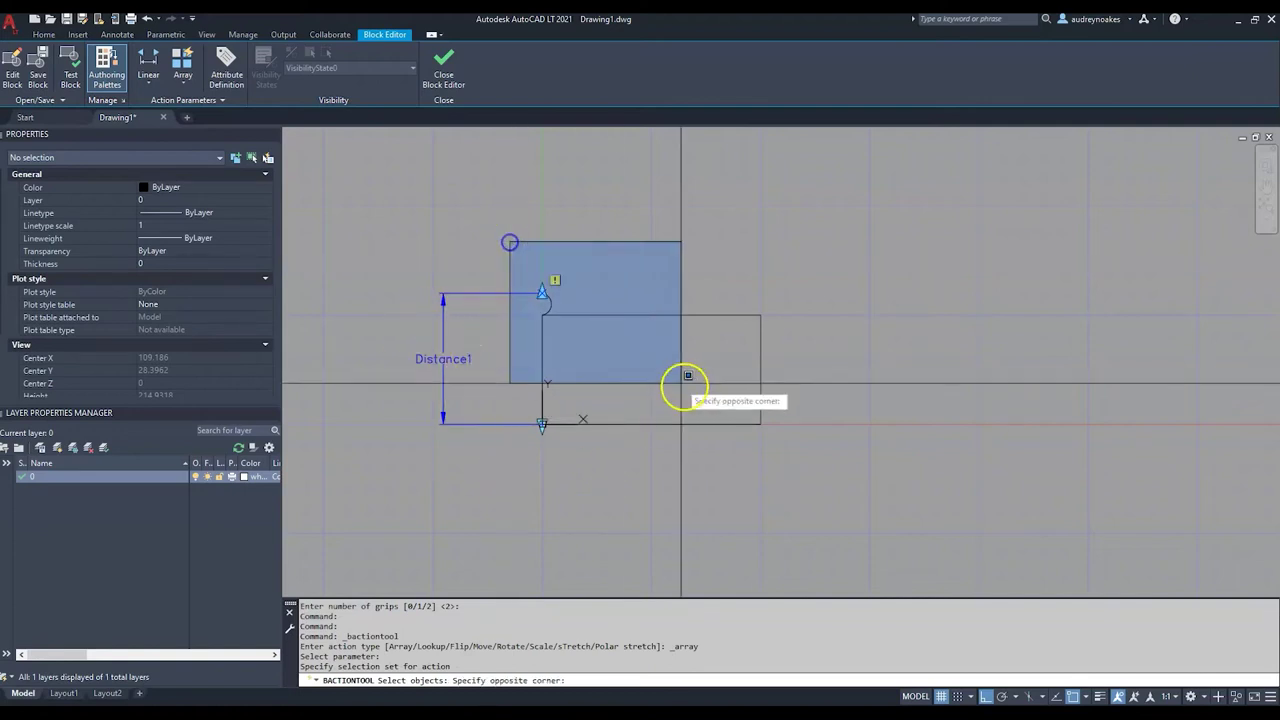
left_click(835, 475)
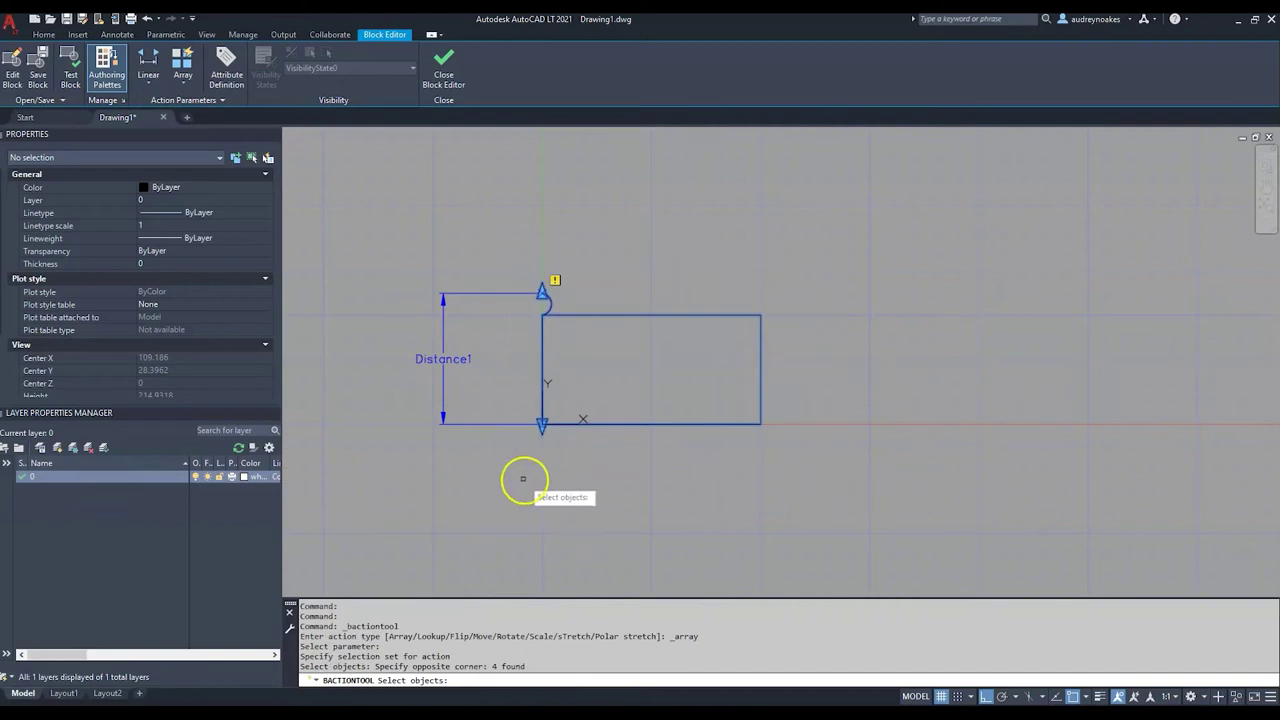
key("Return")
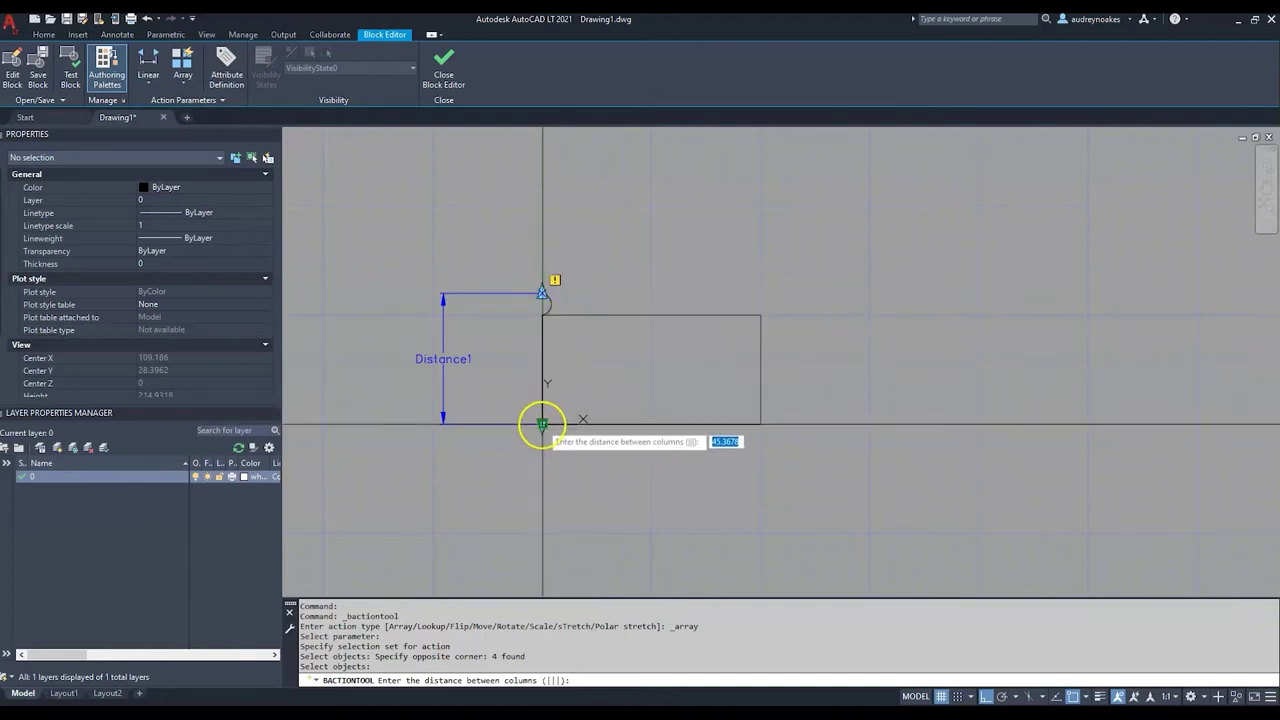
left_click(541, 424)
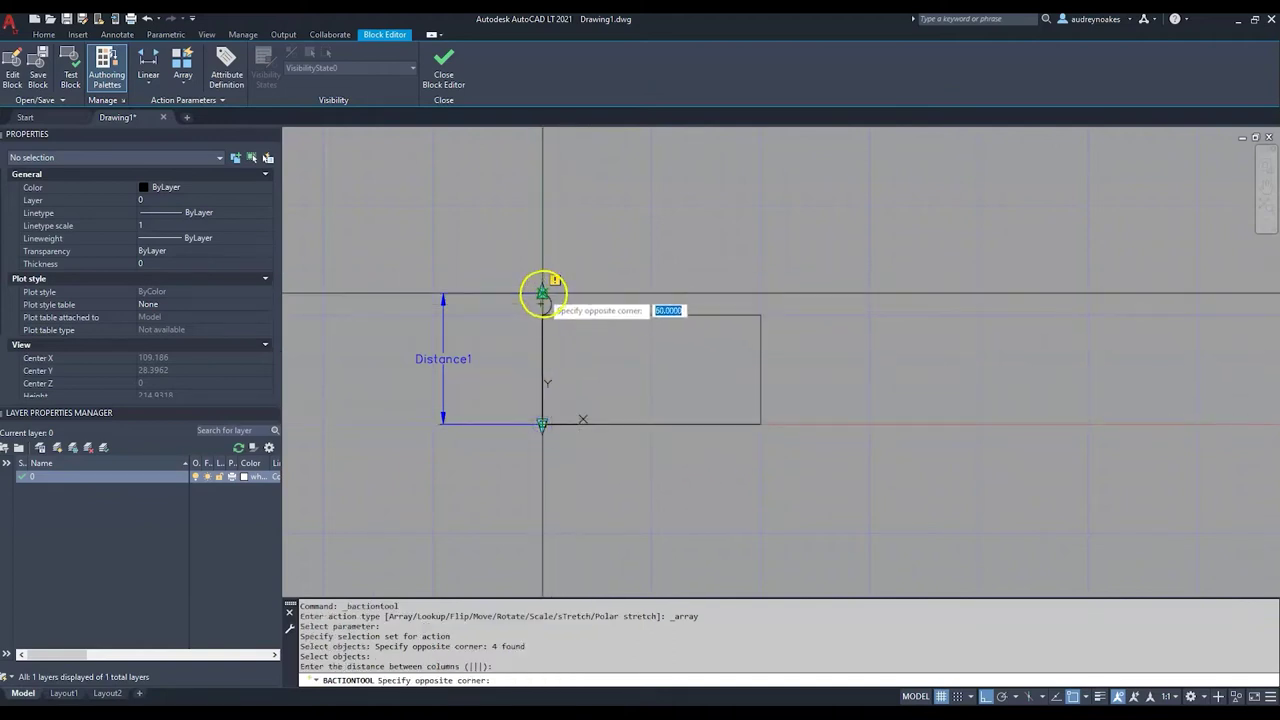
left_click(542, 293)
left_click(620, 296)
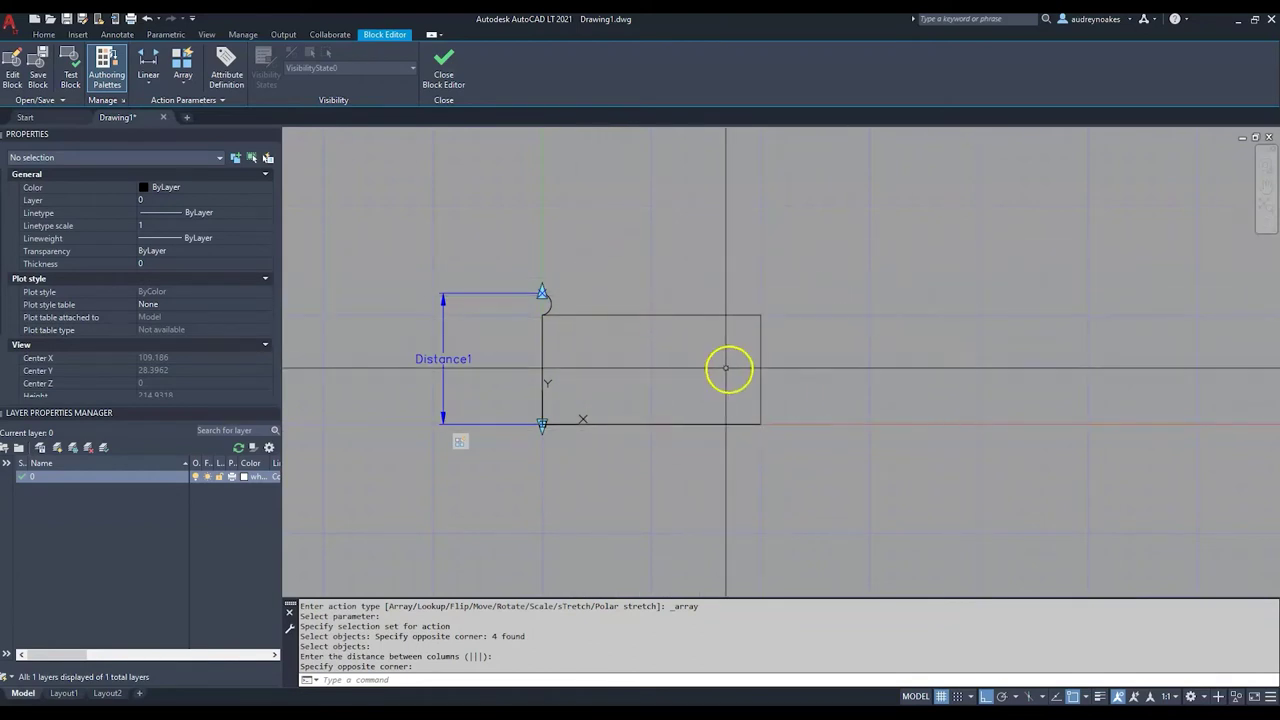
Step: Close the Block Editor saving Brick-Section changes, and select the brick block
left_click(445, 70)
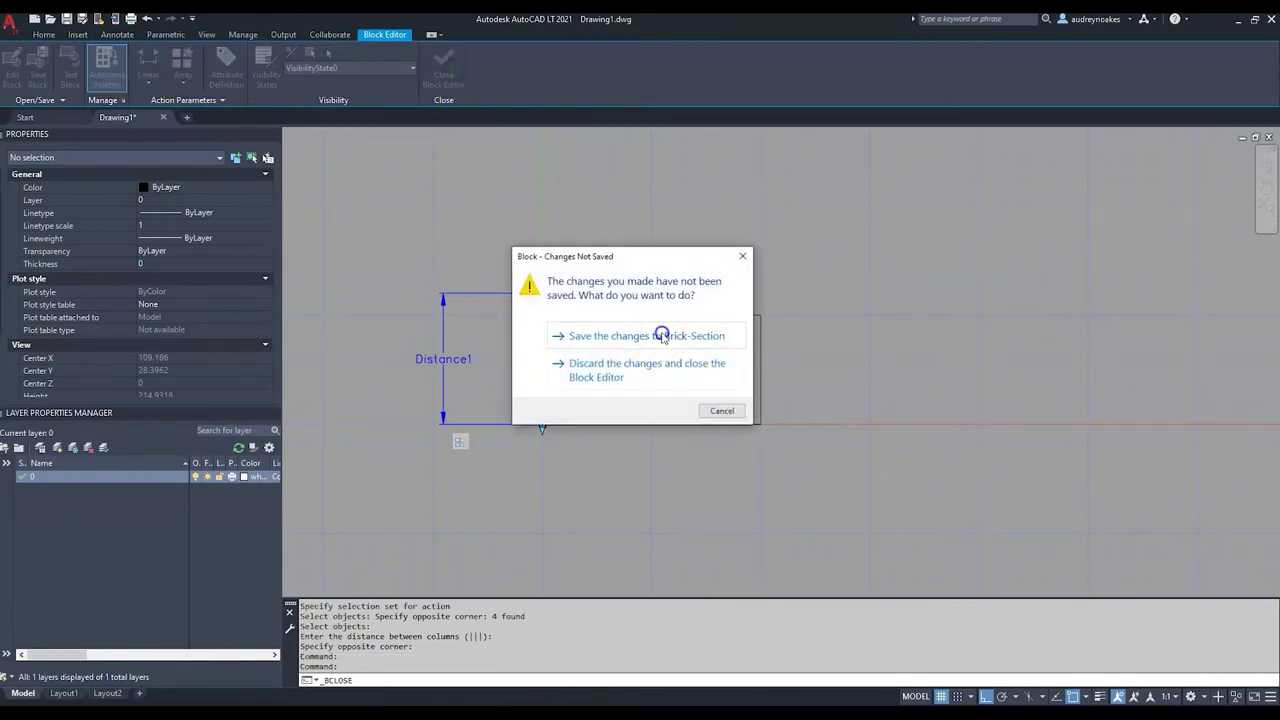
left_click(662, 336)
left_click(651, 386)
left_click(614, 429)
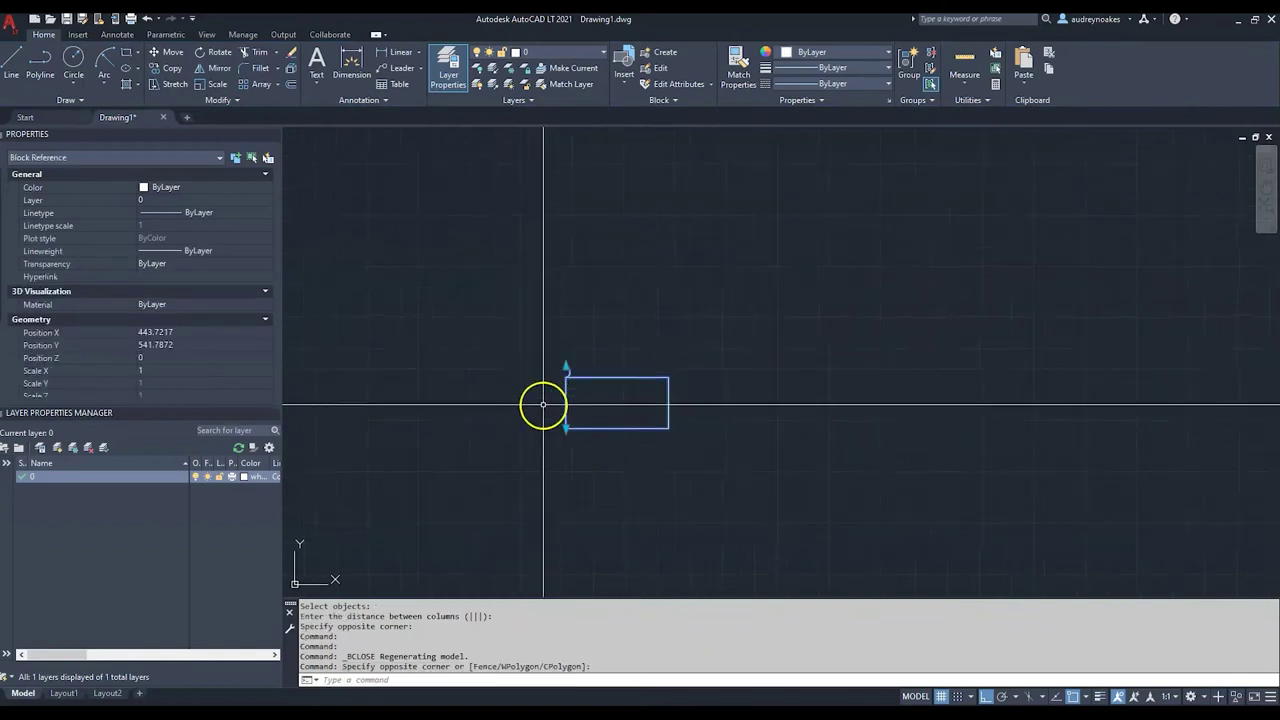
scroll(543, 405, "up", 4)
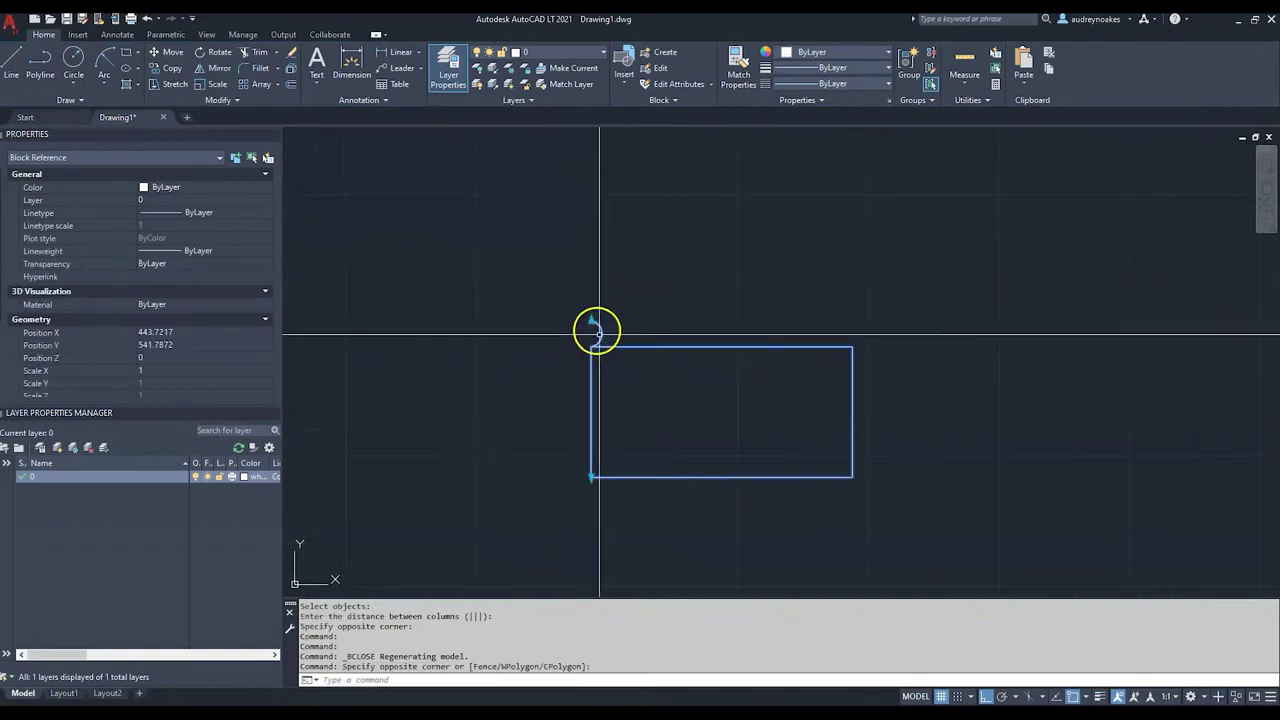
scroll(671, 354, "down", 5)
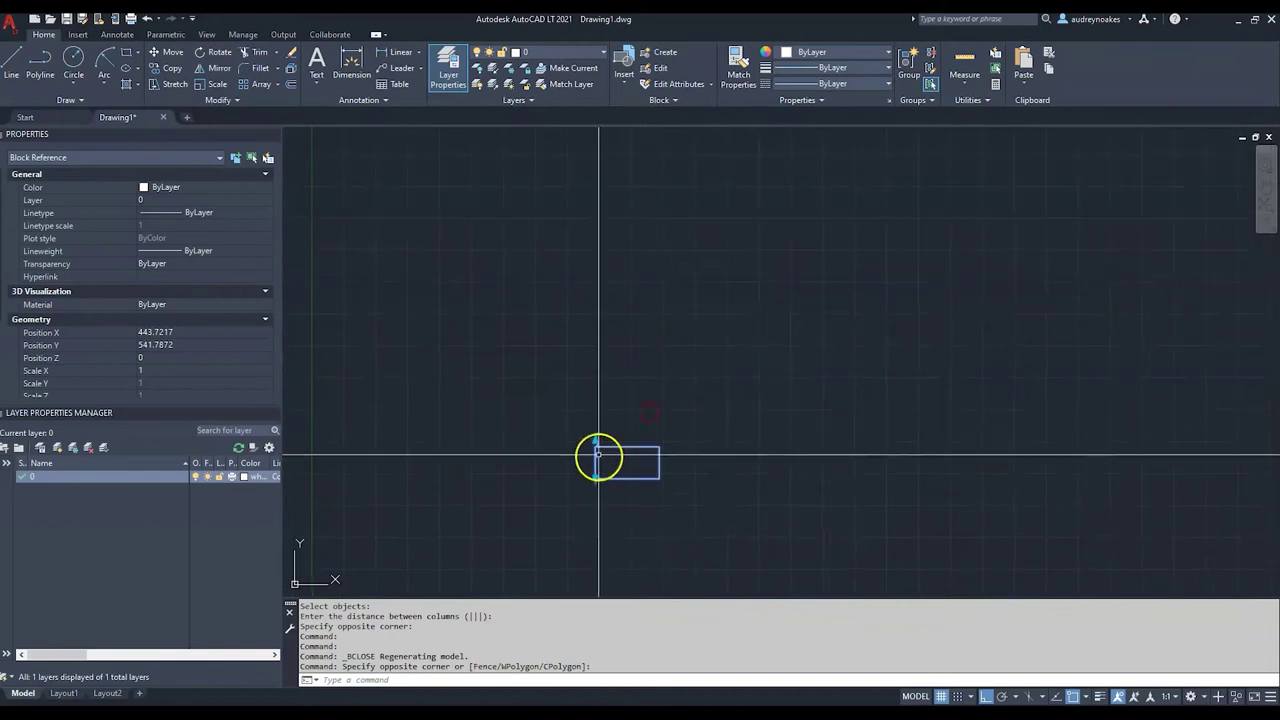
Step: Drag the array grip upward to stack 13 bricks, then deselect and pan to the lower bar
left_click(595, 438)
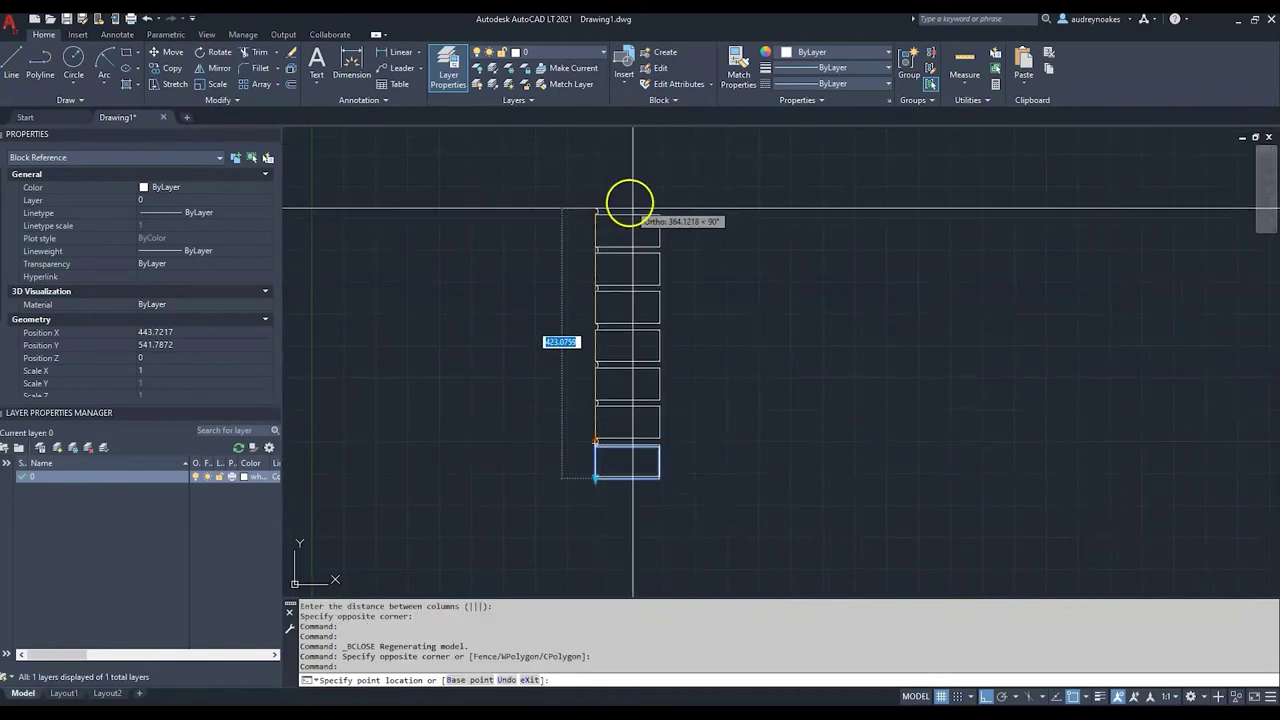
scroll(634, 429, "down", 1)
left_click(620, 160)
scroll(689, 306, "down", 2)
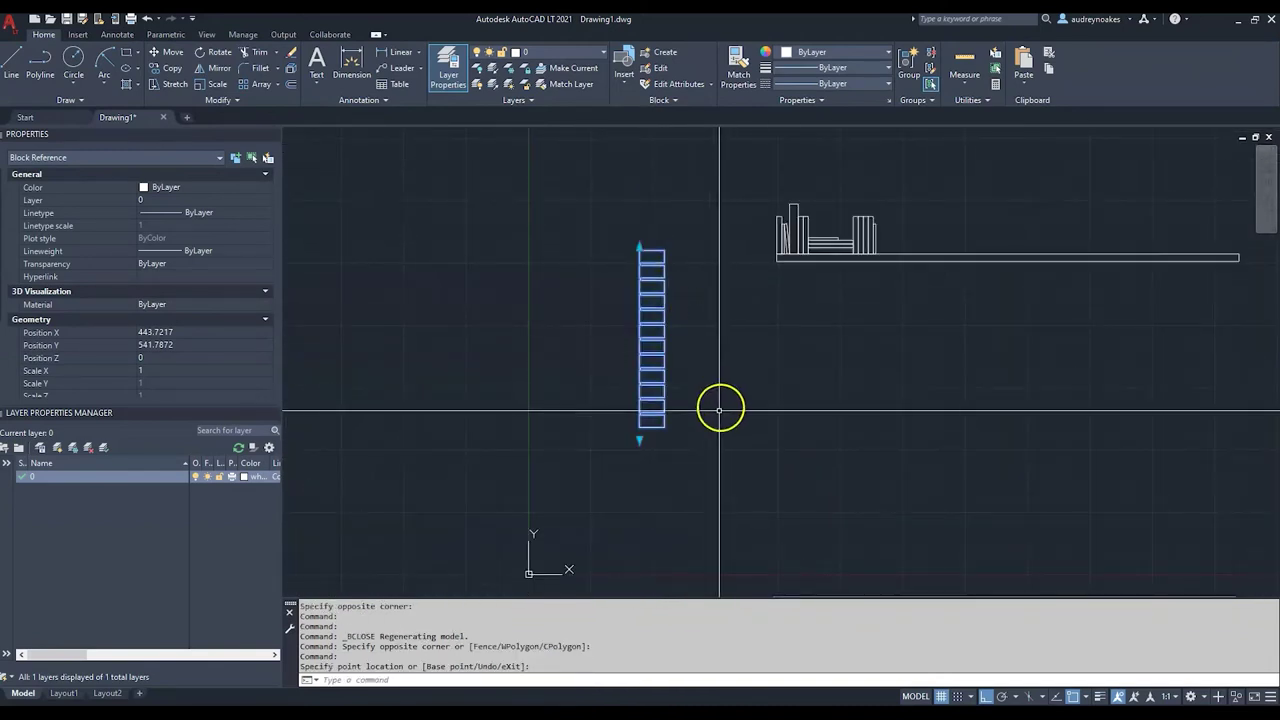
key("Escape")
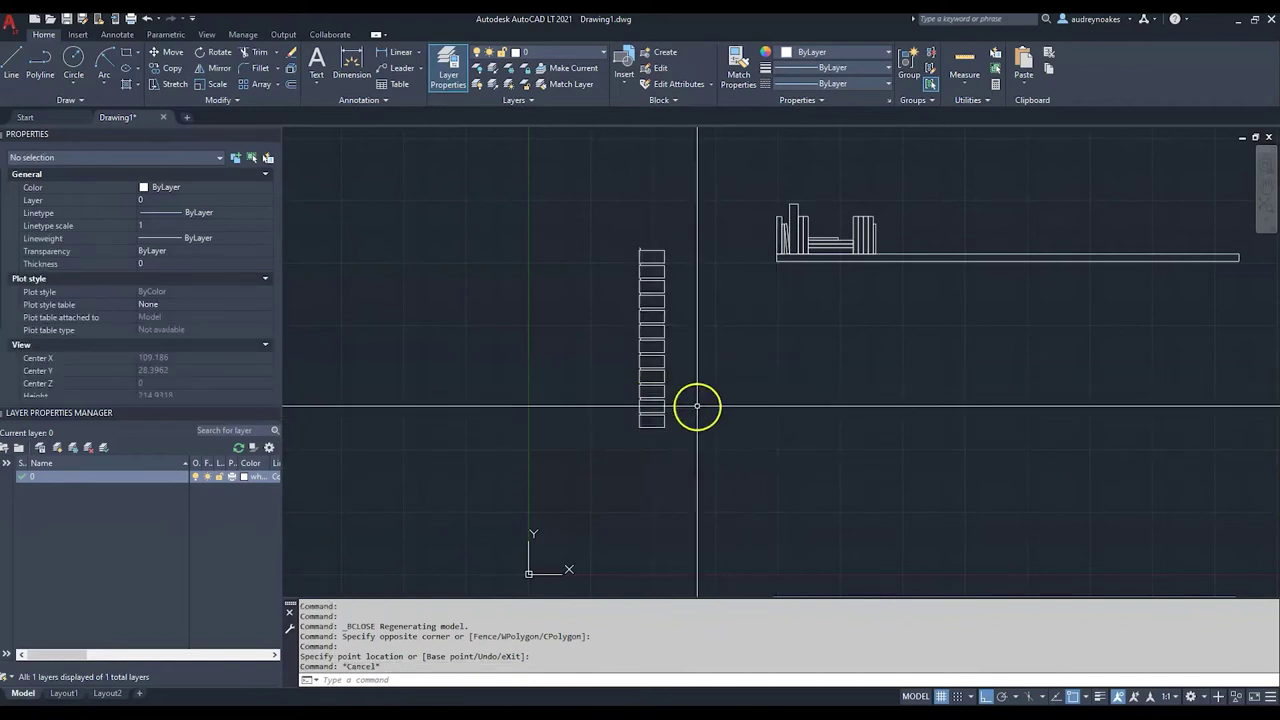
scroll(697, 406, "up", 4)
scroll(601, 349, "down", 2)
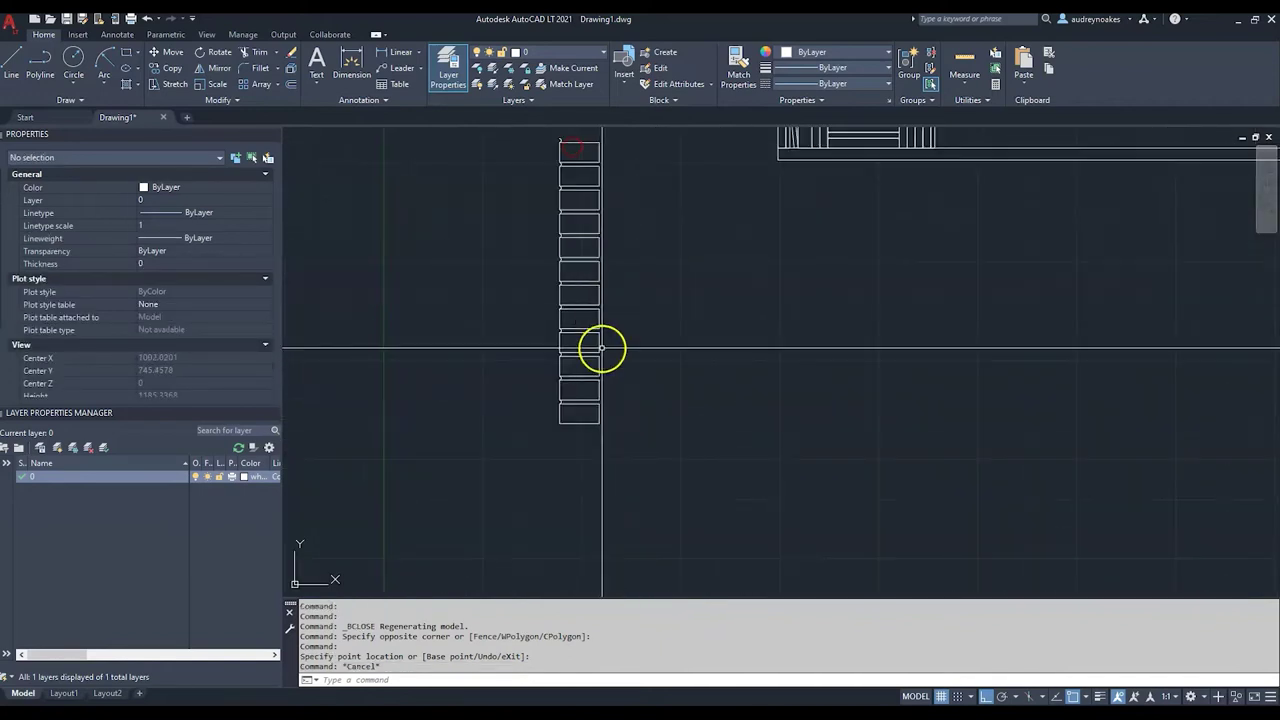
scroll(565, 424, "up", 2)
scroll(557, 428, "down", 4)
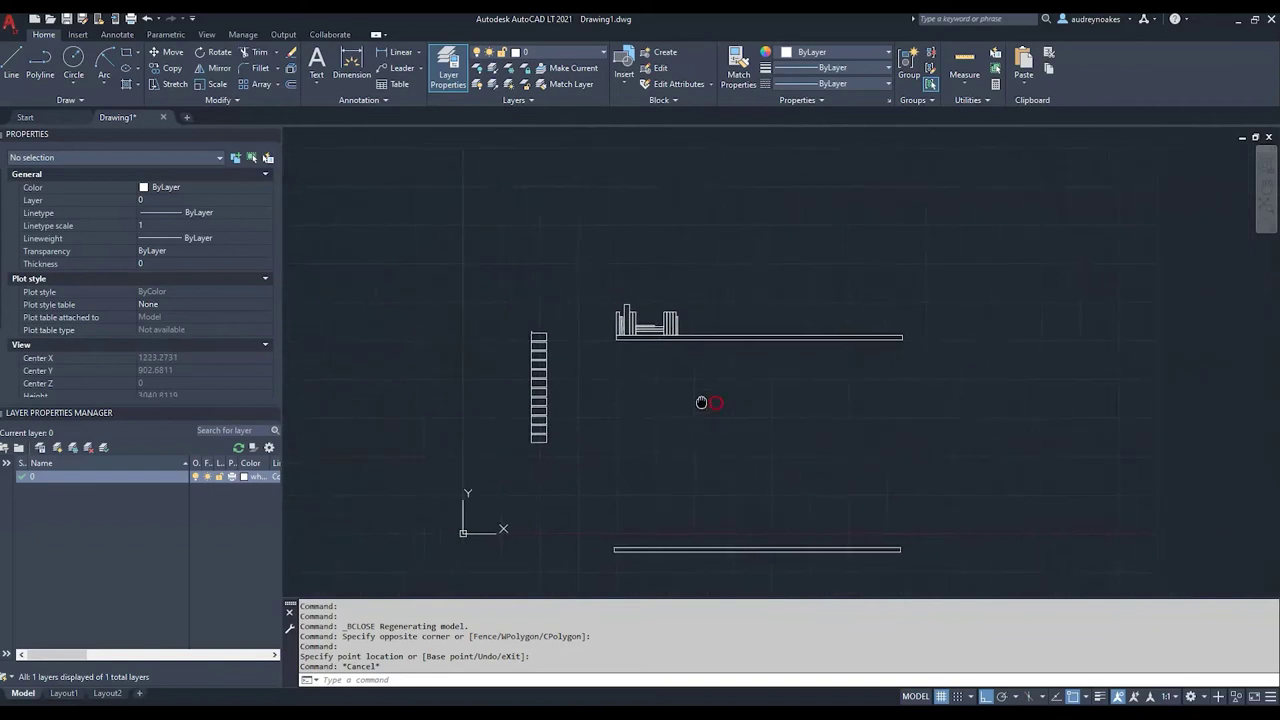
middle_click_drag(701, 402, 594, 217)
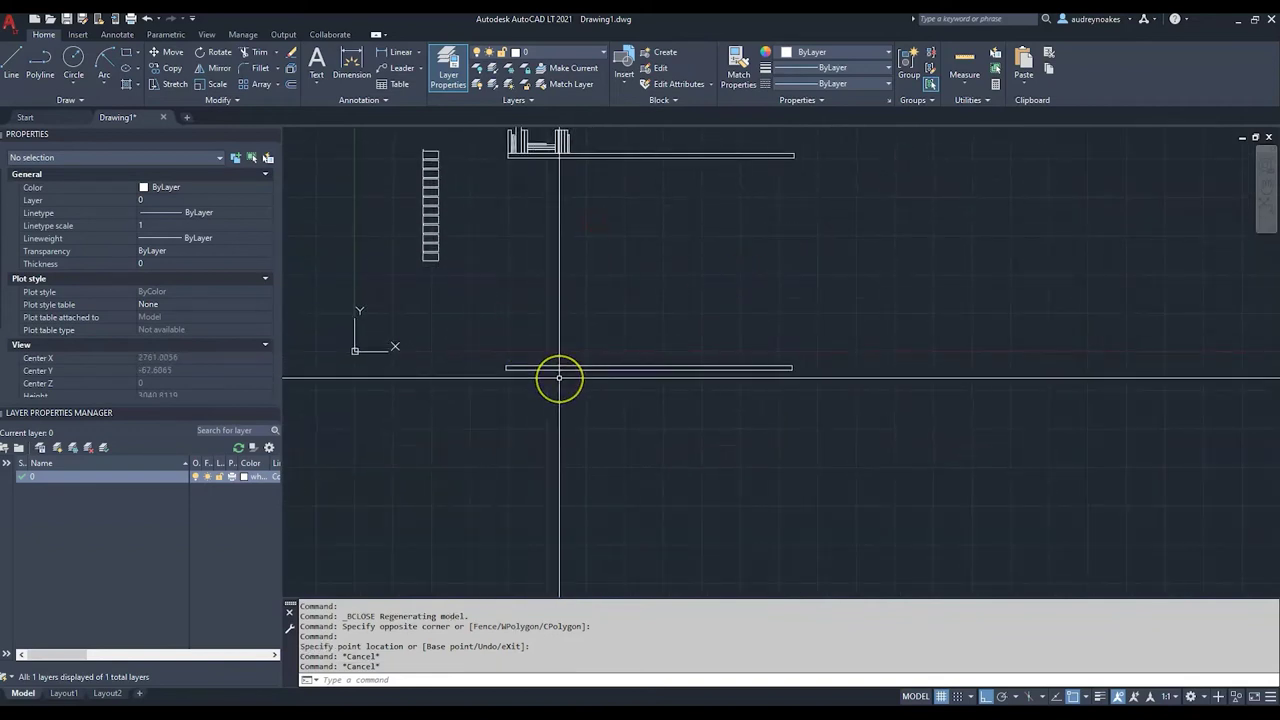
Step: Make the long bar a block named Shelf with its base point at the left end
scroll(706, 349, "up", 4)
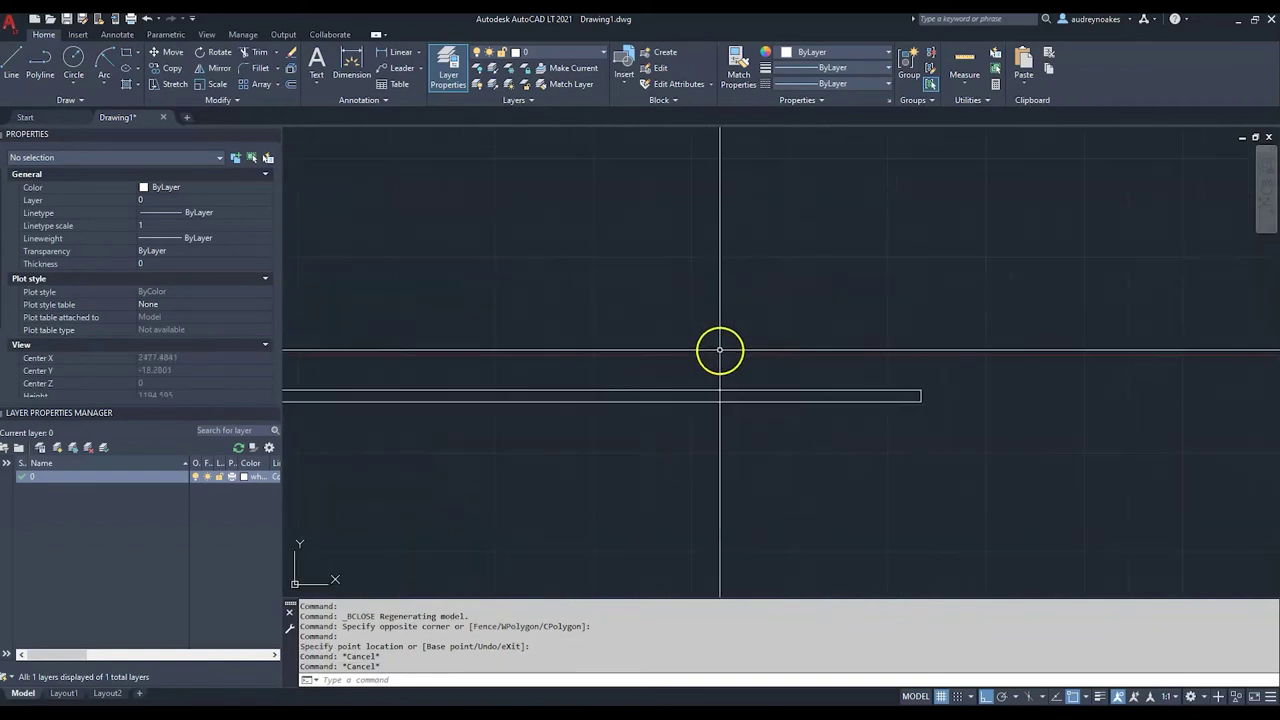
middle_click_drag(720, 350, 954, 336)
left_click(629, 320)
left_click(529, 455)
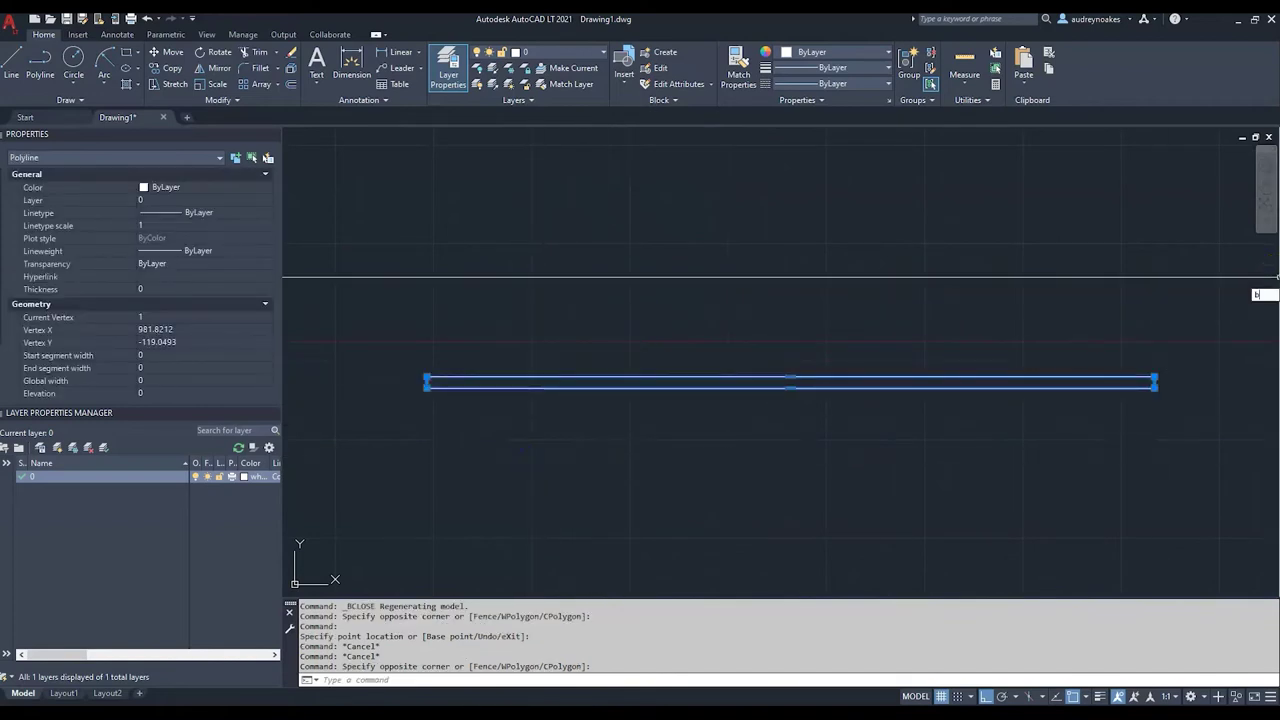
key("Return")
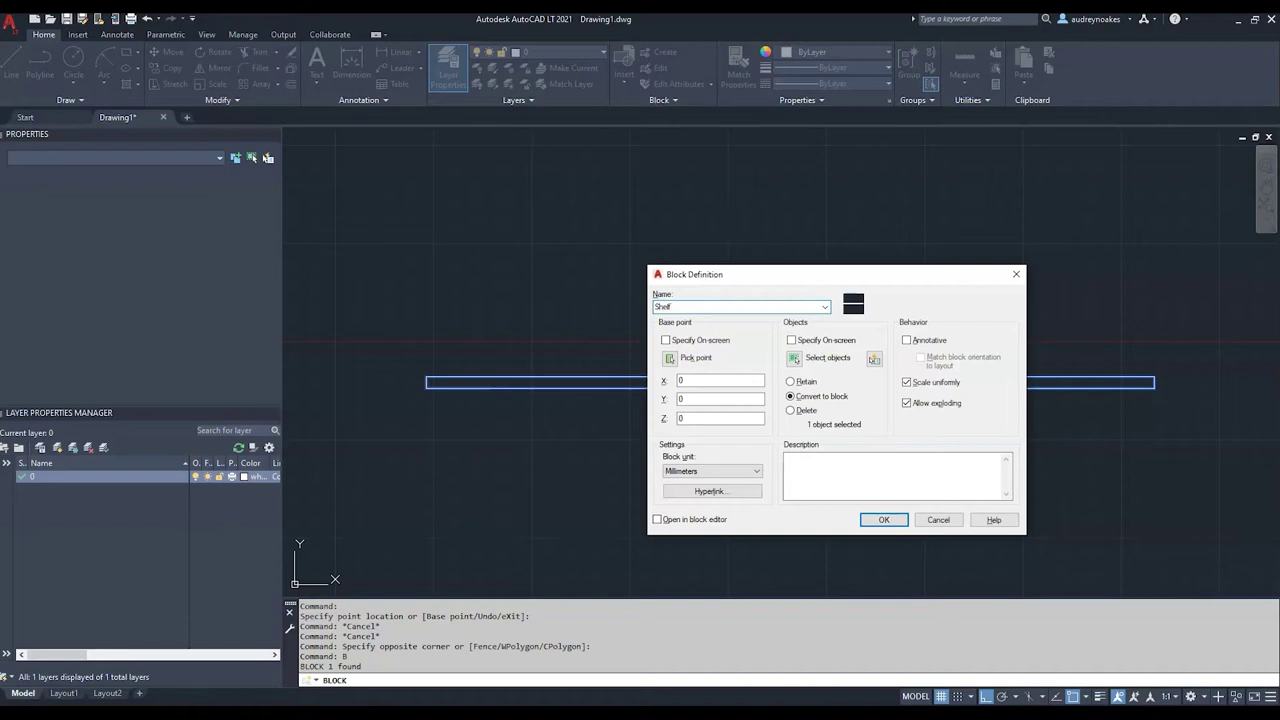
left_click(688, 358)
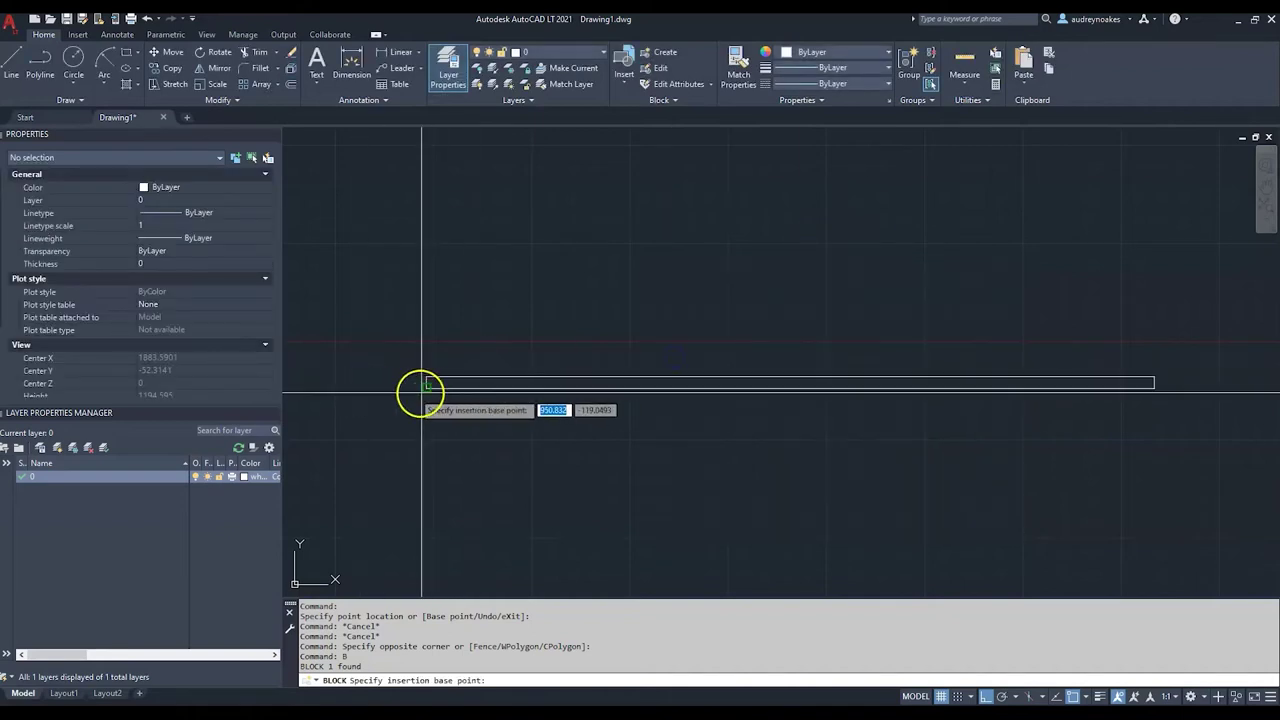
left_click(426, 385)
left_click(886, 519)
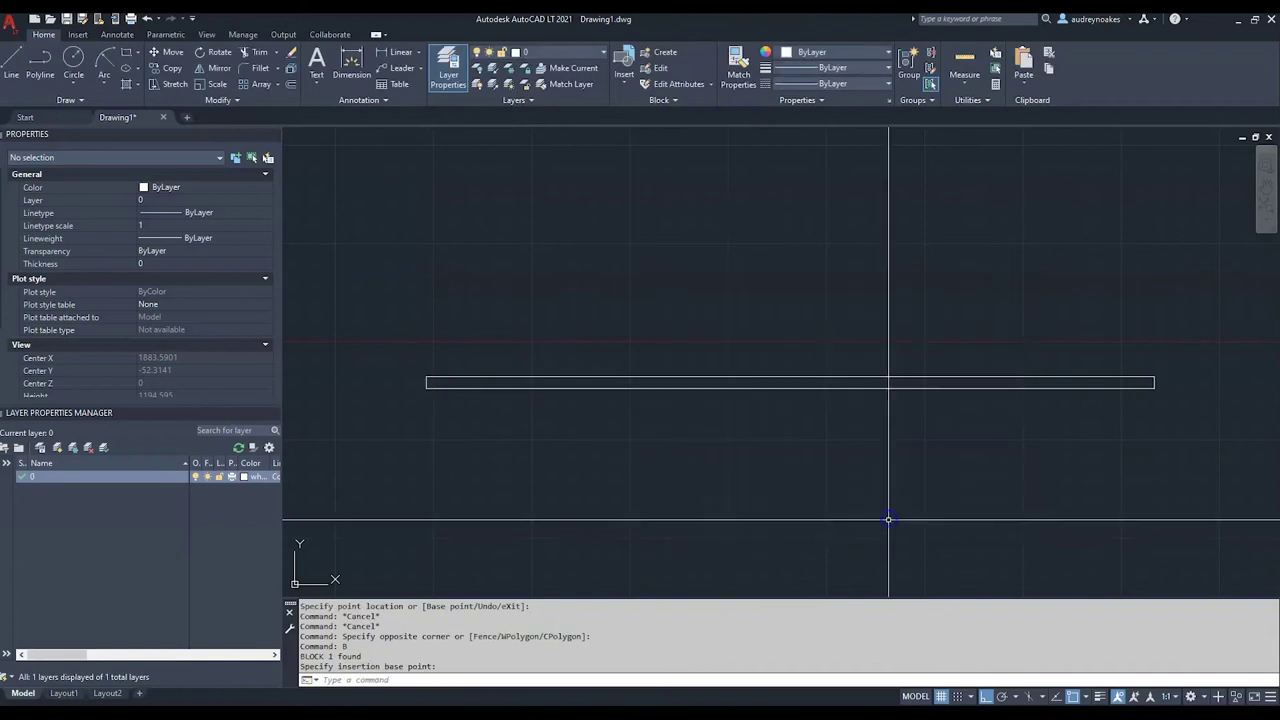
Step: Select the Shelf block and bring up its Edit Block Definition list
left_click(629, 351)
left_click(580, 446)
left_click(600, 431)
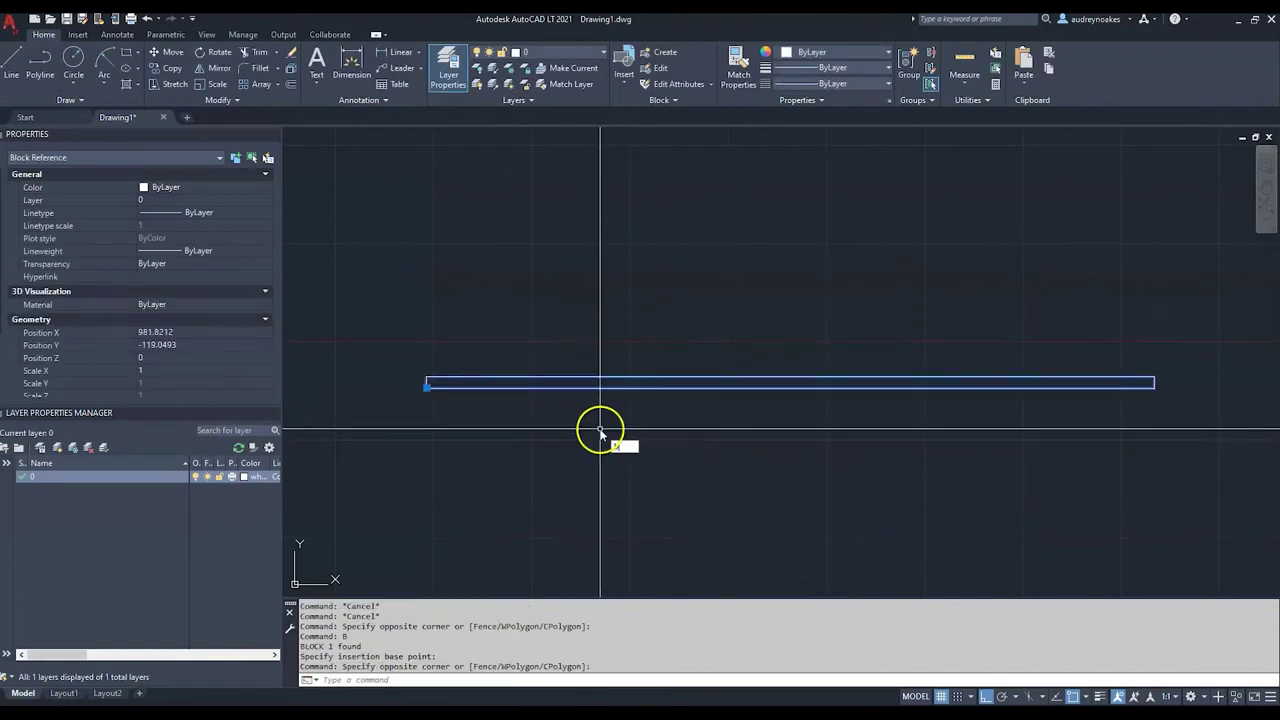
left_click(669, 460)
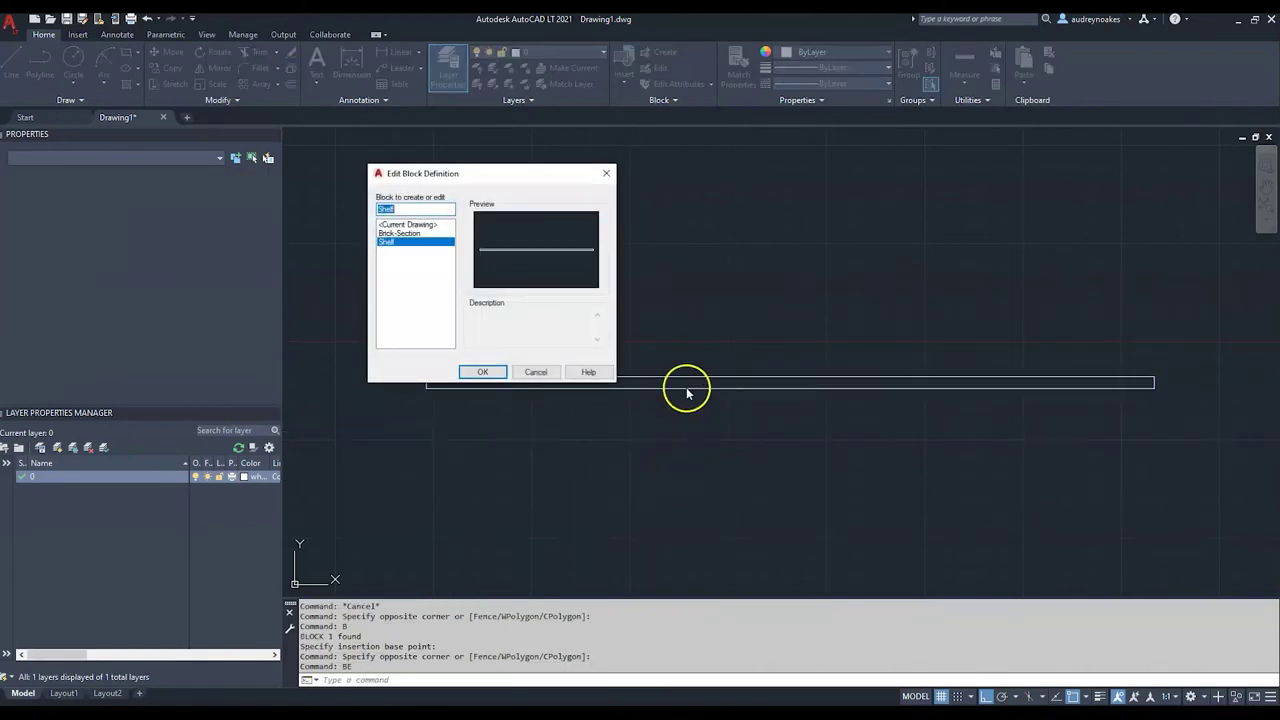
Step: Open Shelf in the Block Editor and draw a 350-unit vertical line up from the base point
left_click(482, 373)
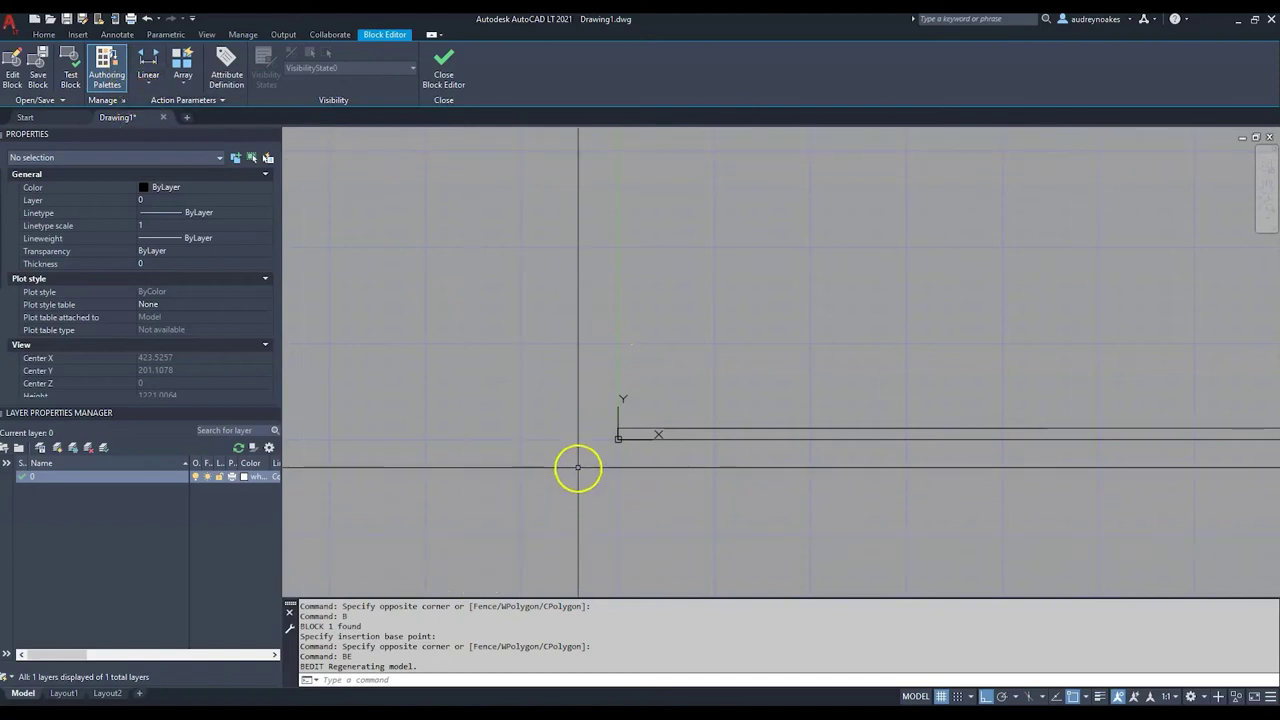
type("l")
key("Return")
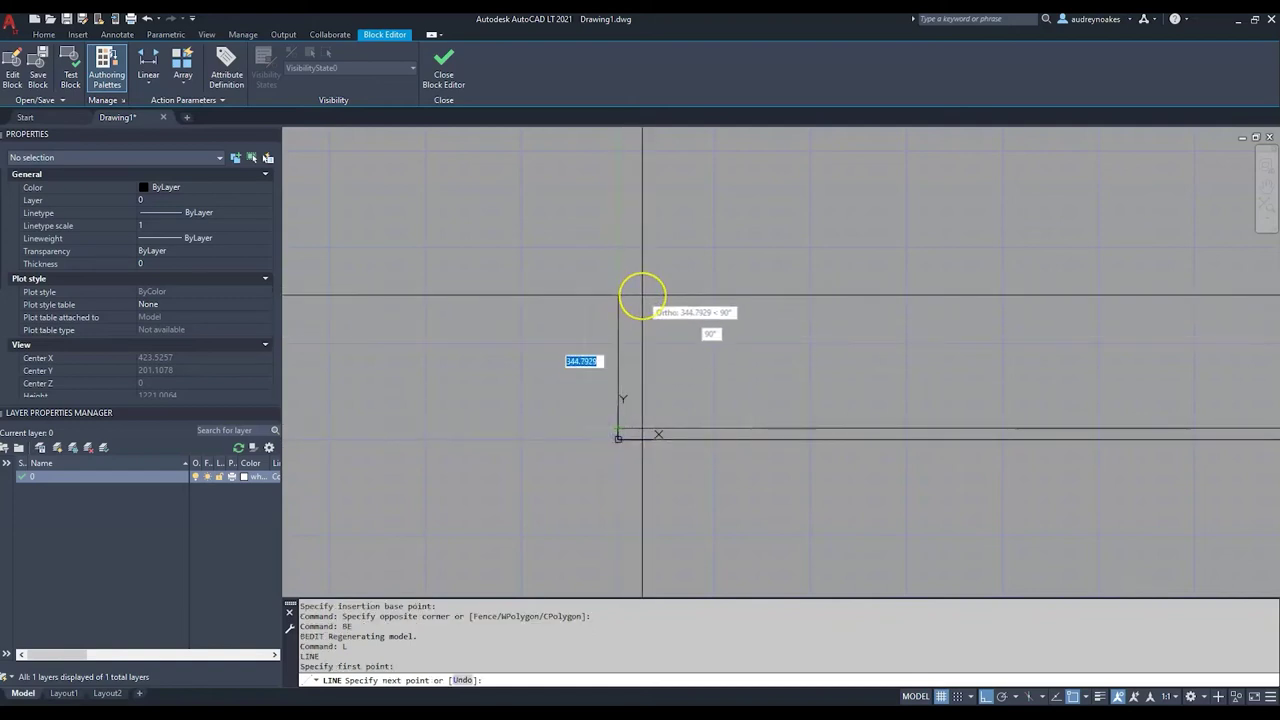
type("50")
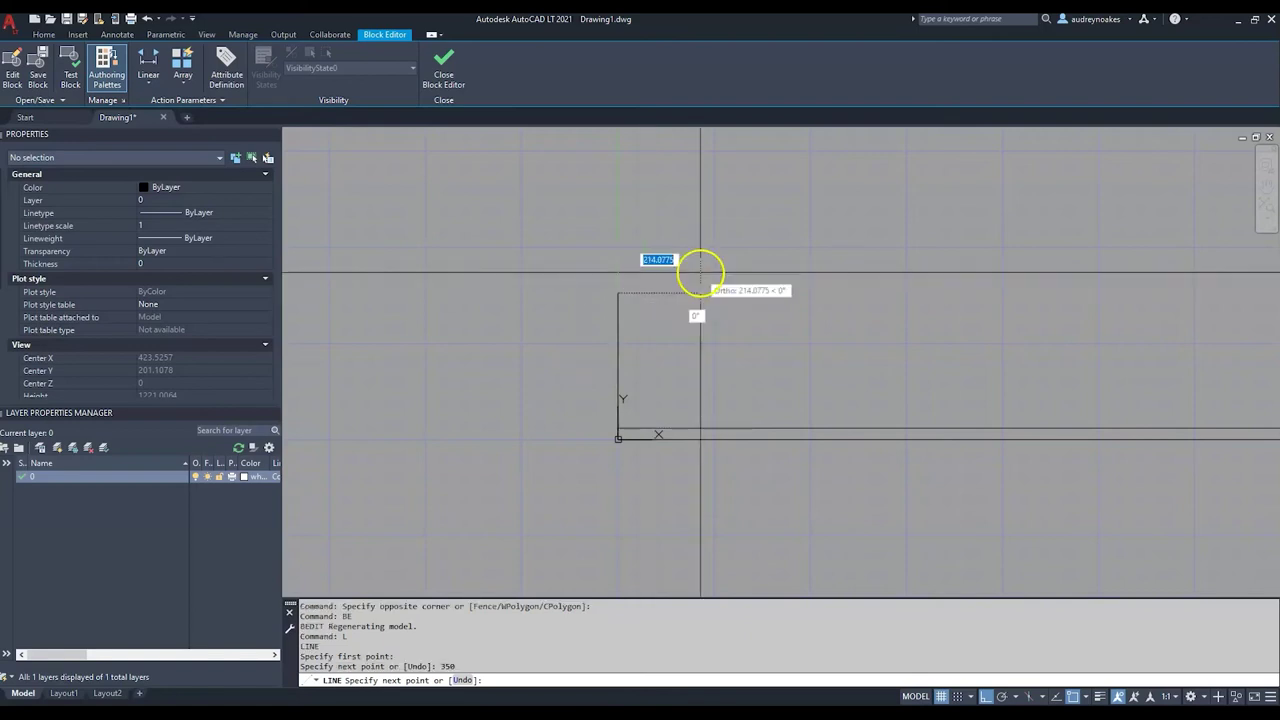
key("Return")
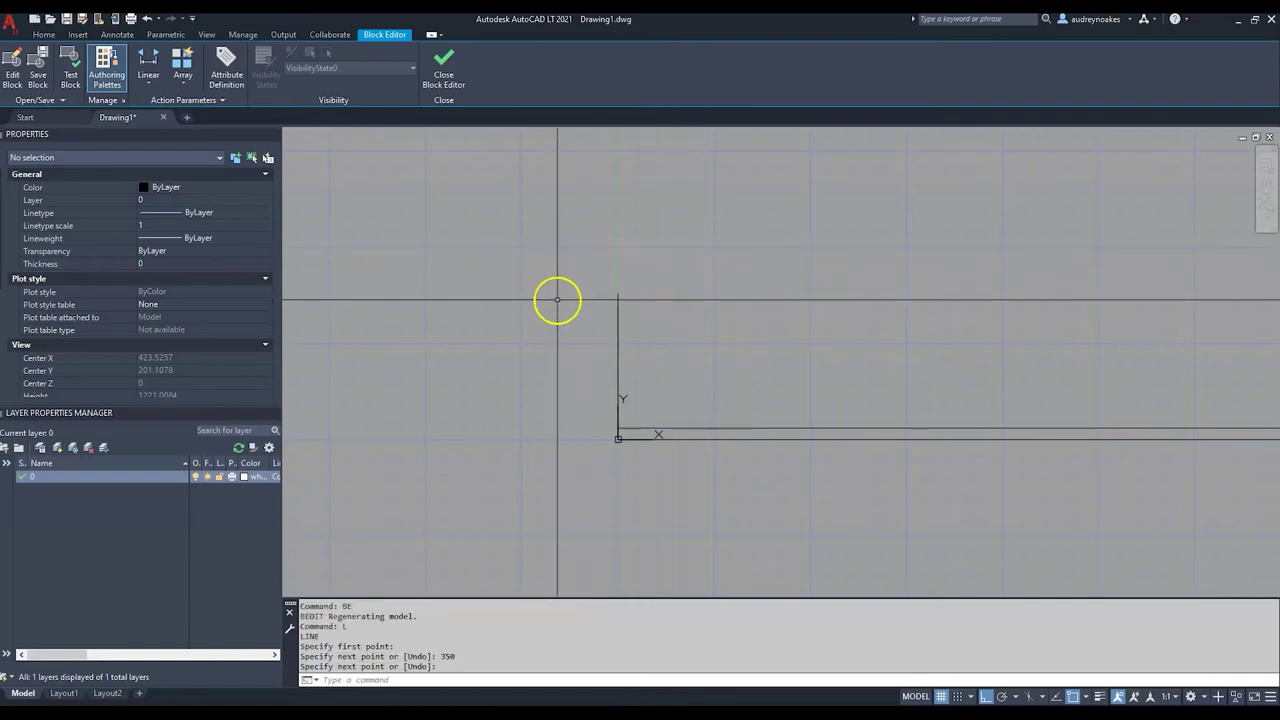
Step: Add linear parameter Distance1 along the vertical line, then delete the helper line
left_click(145, 63)
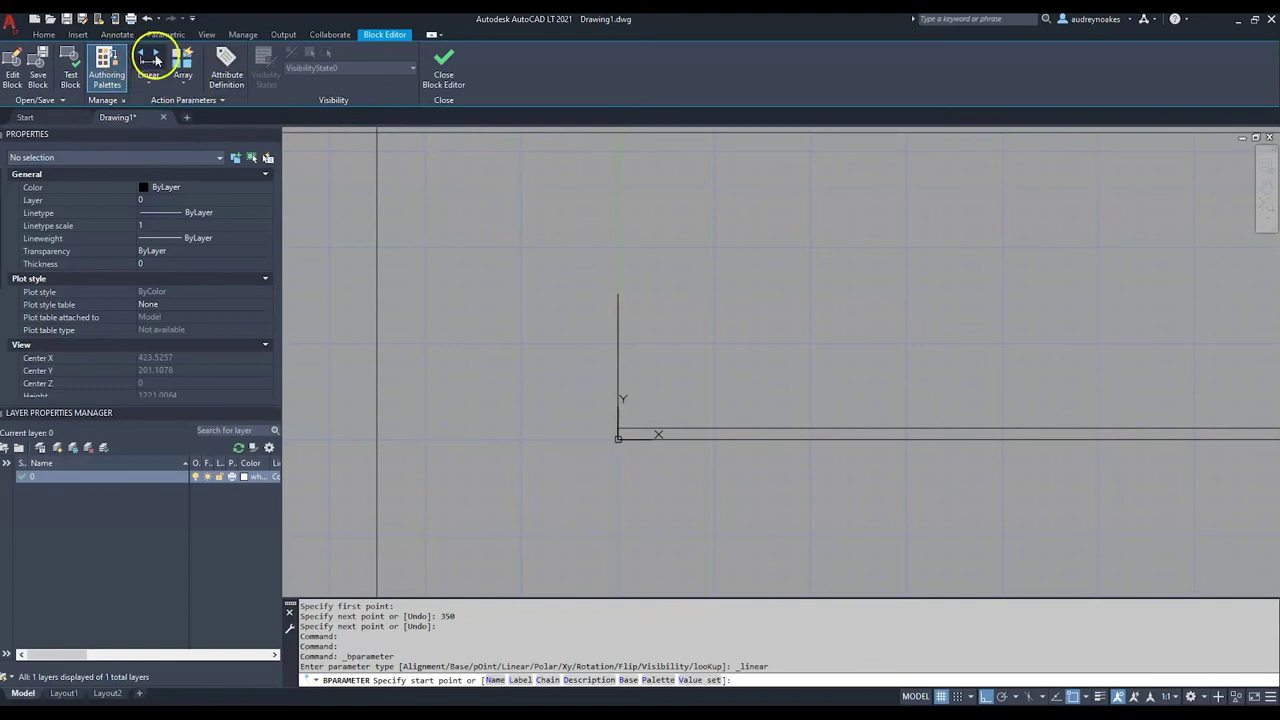
left_click(618, 294)
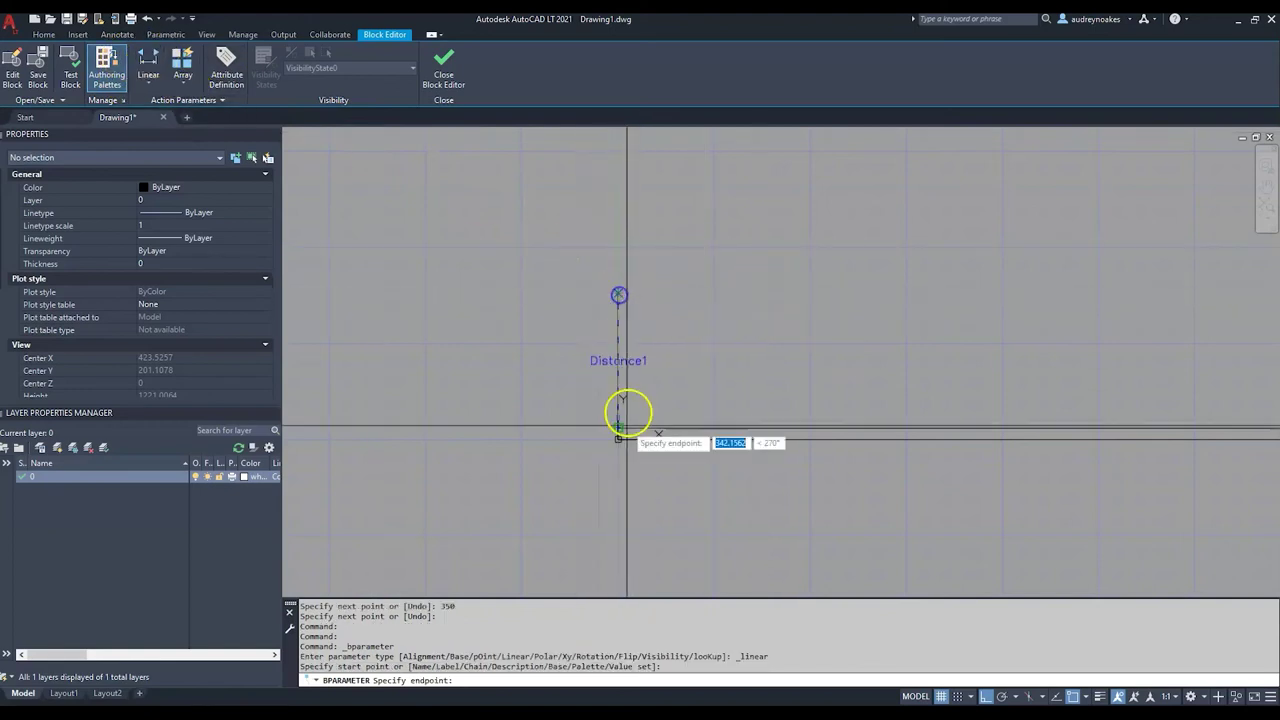
left_click(618, 438)
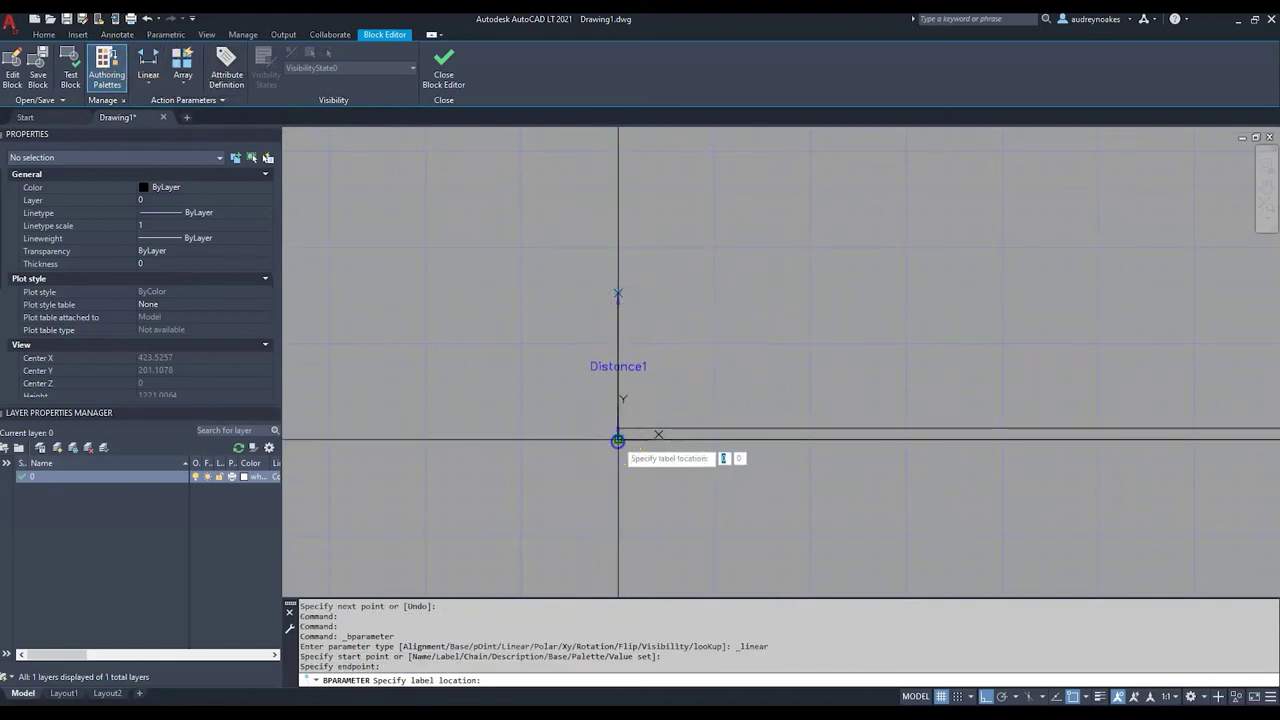
left_click(515, 459)
key("Return")
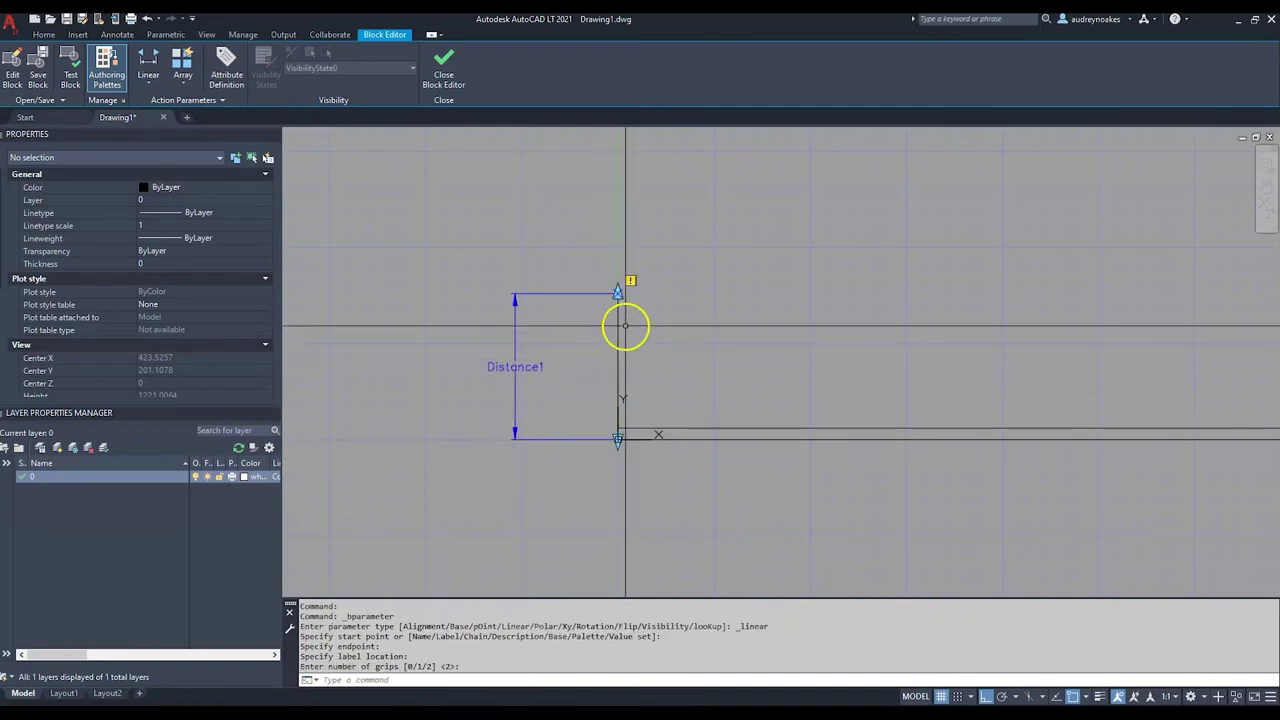
left_click(622, 325)
key("Delete")
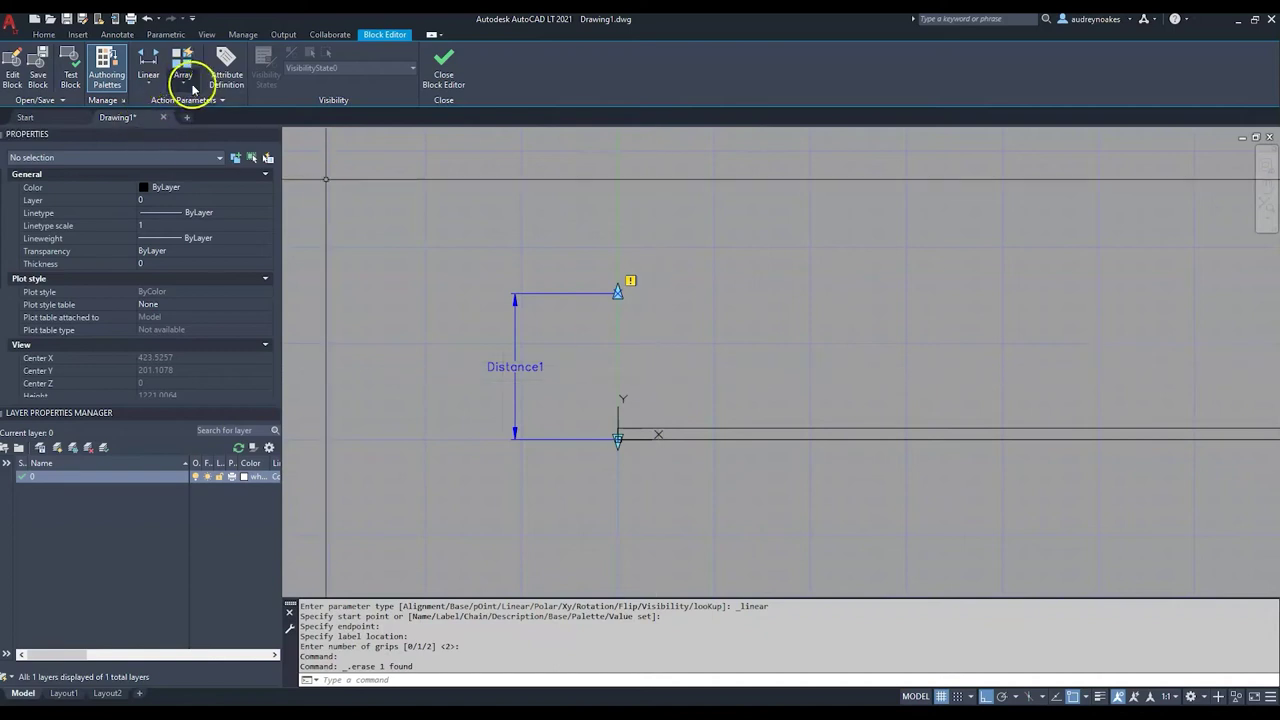
Step: Add an Array action on Distance1 for the shelf objects, spaced between its lower and upper grips
left_click(183, 62)
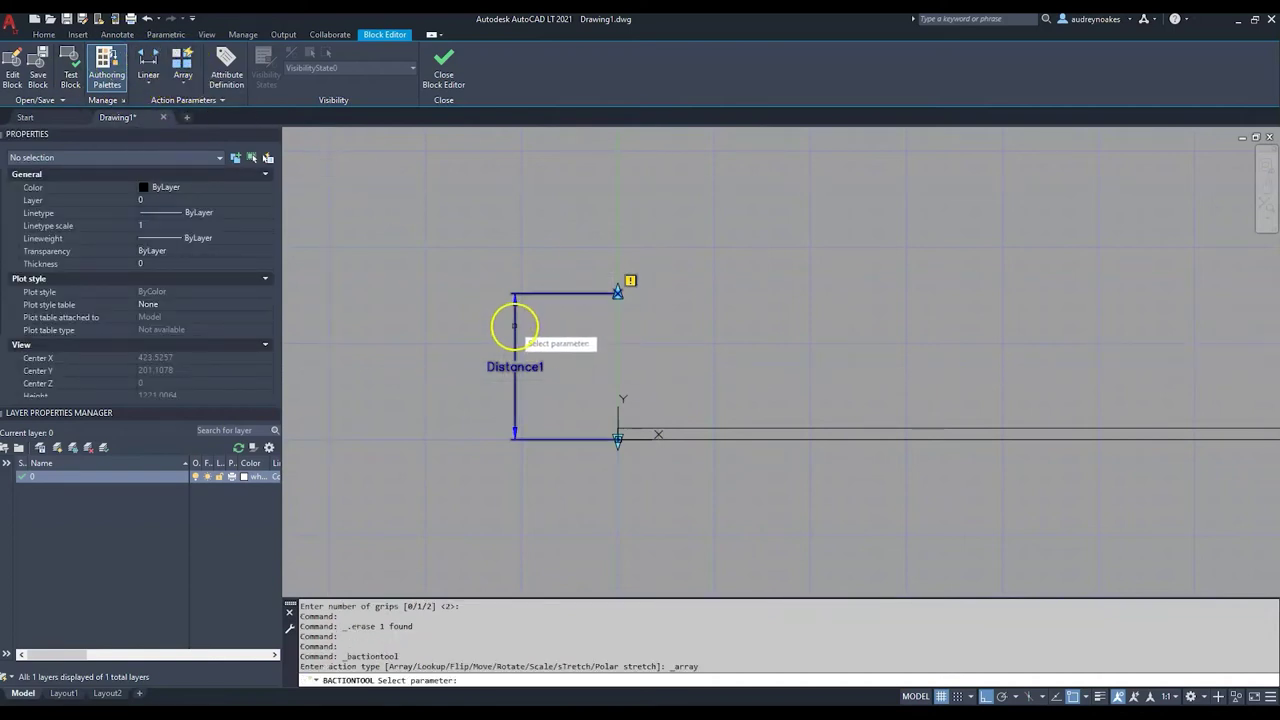
left_click(514, 326)
scroll(540, 386, "down", 4)
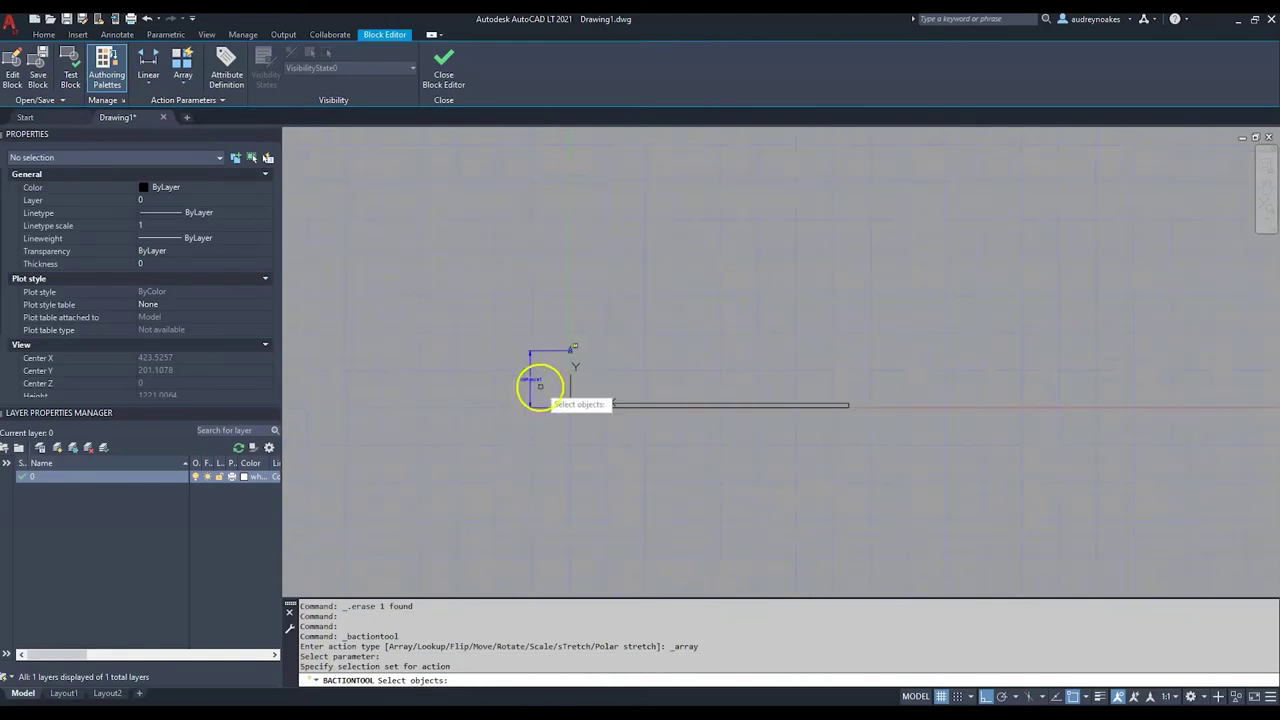
left_click(560, 454)
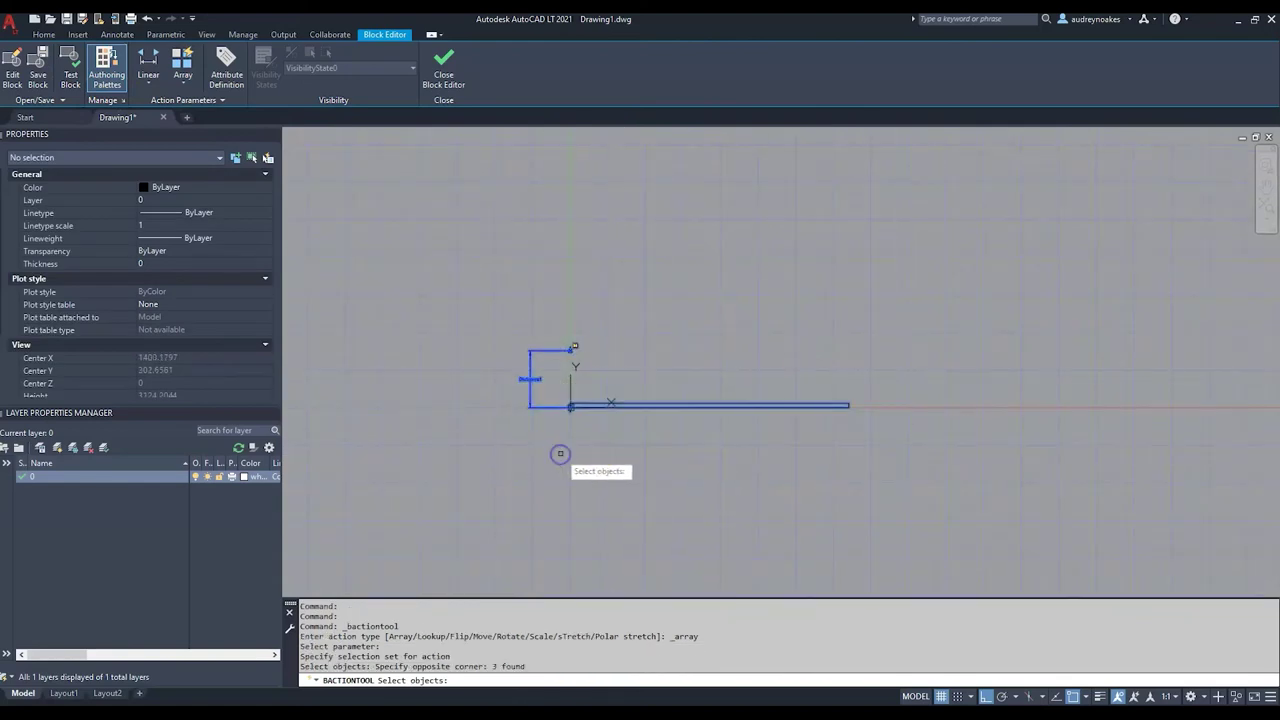
key("Return")
scroll(571, 391, "up", 8)
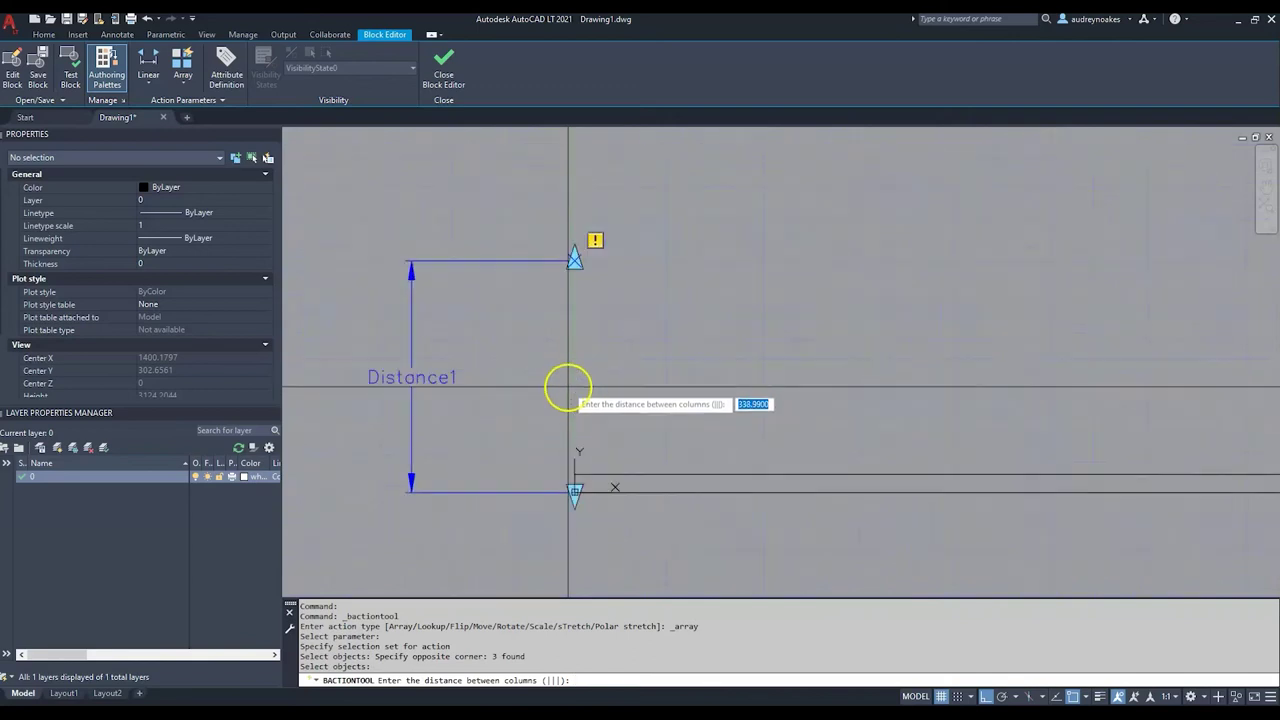
left_click(579, 556)
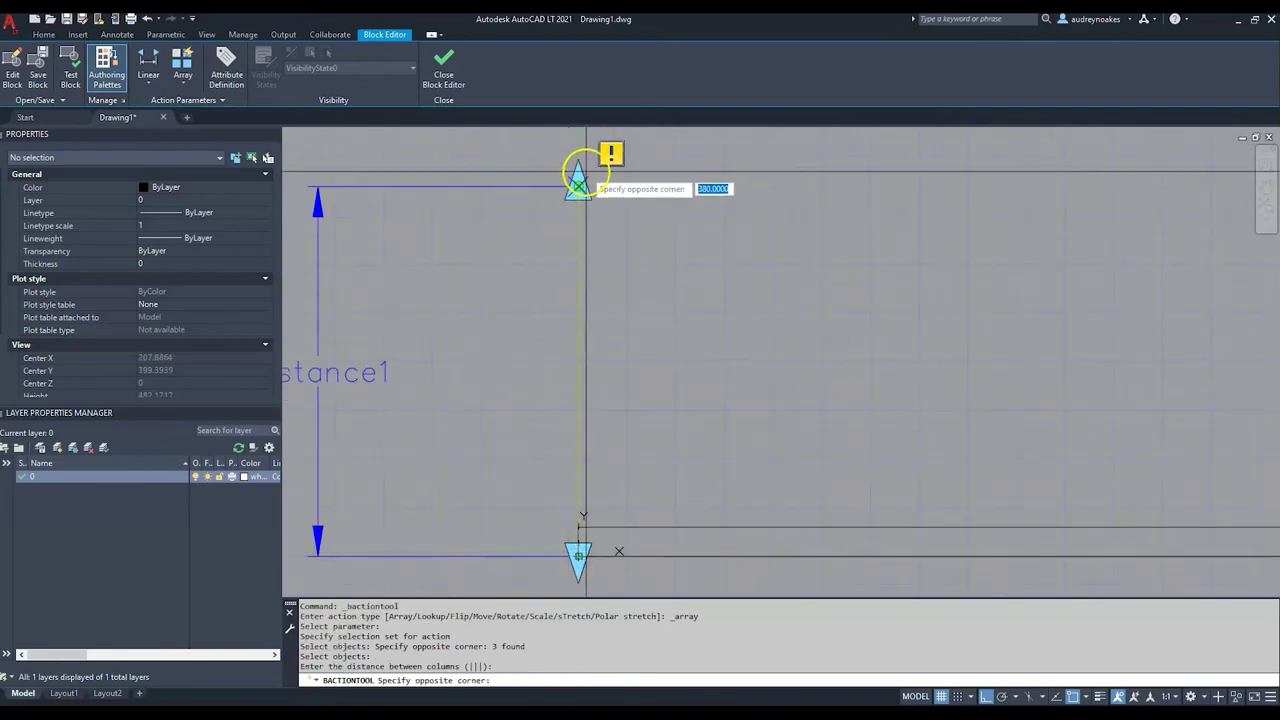
left_click(577, 184)
scroll(629, 417, "down", 4)
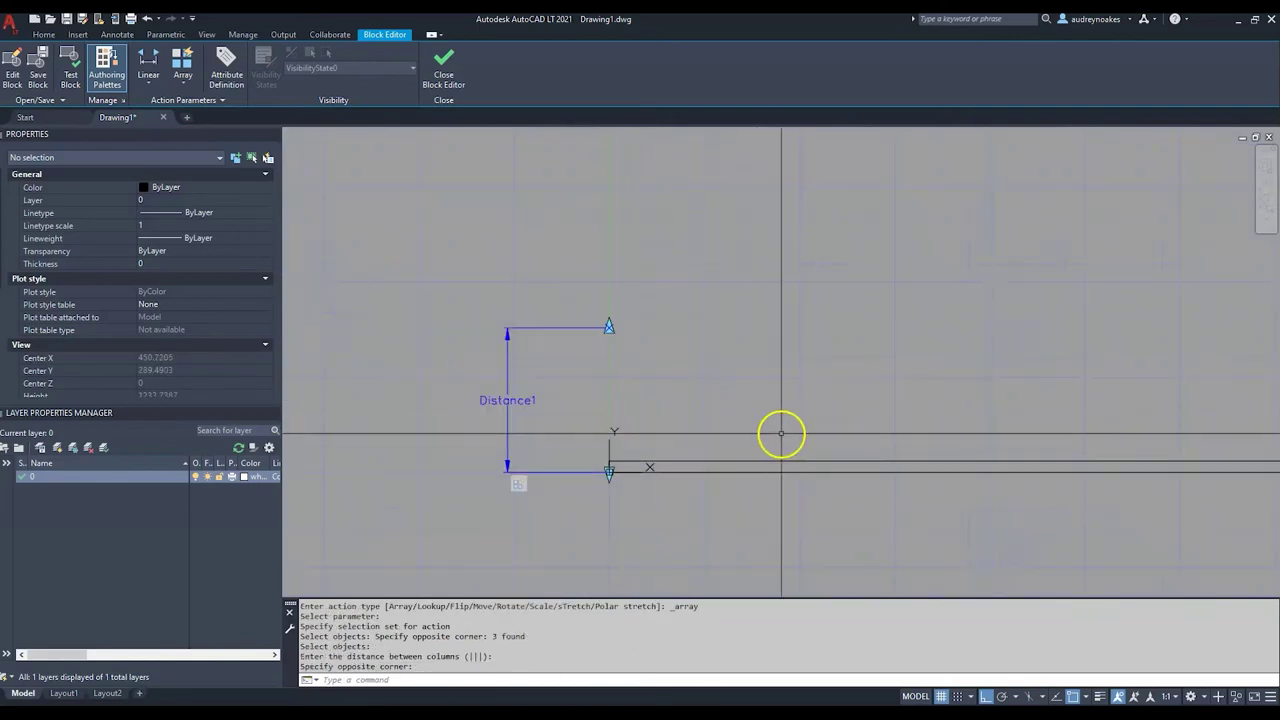
Step: Close the Block Editor saving Shelf changes, and select the shelf block
left_click(446, 74)
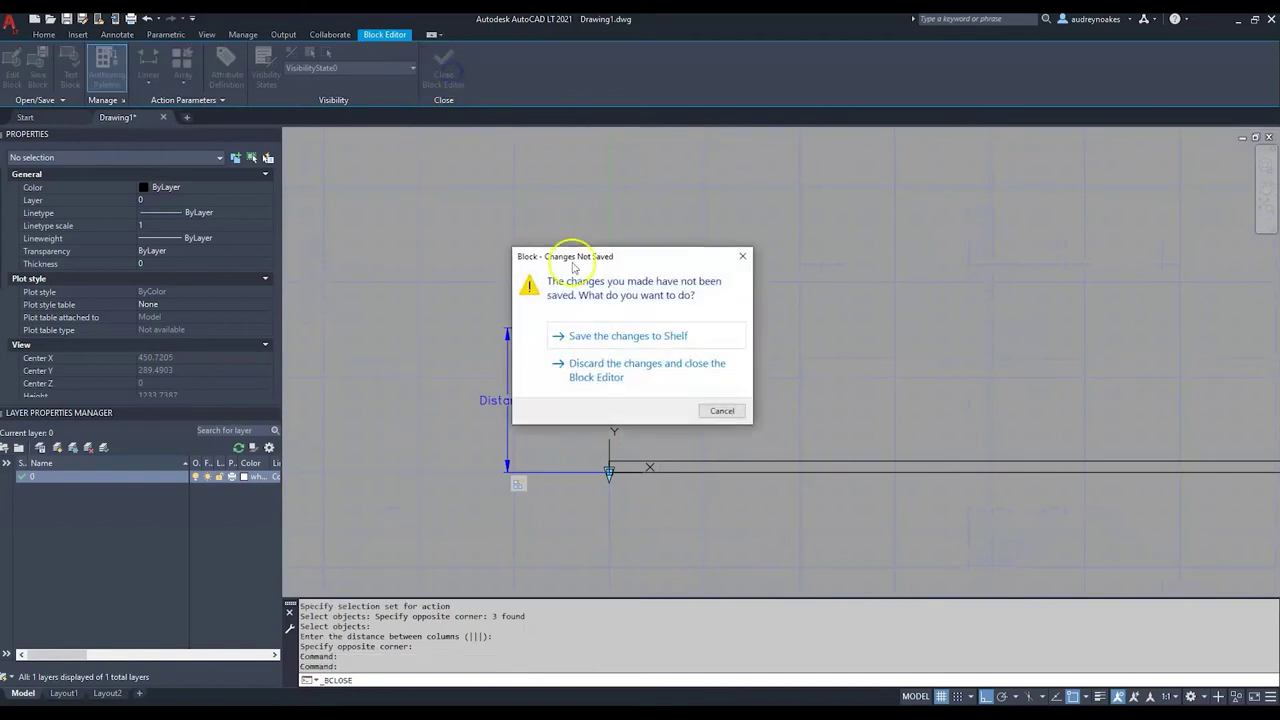
left_click(666, 341)
left_click(663, 366)
left_click(623, 420)
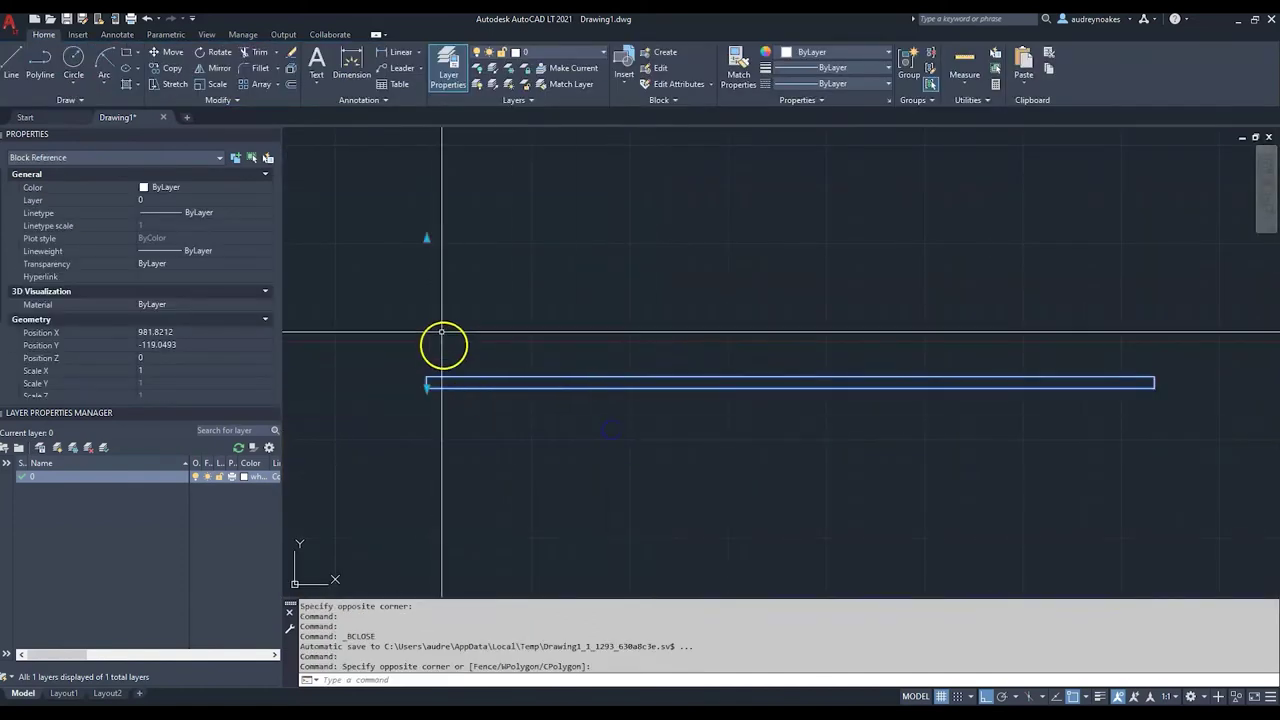
scroll(460, 330, "down", 2)
middle_click_drag(488, 311, 597, 374)
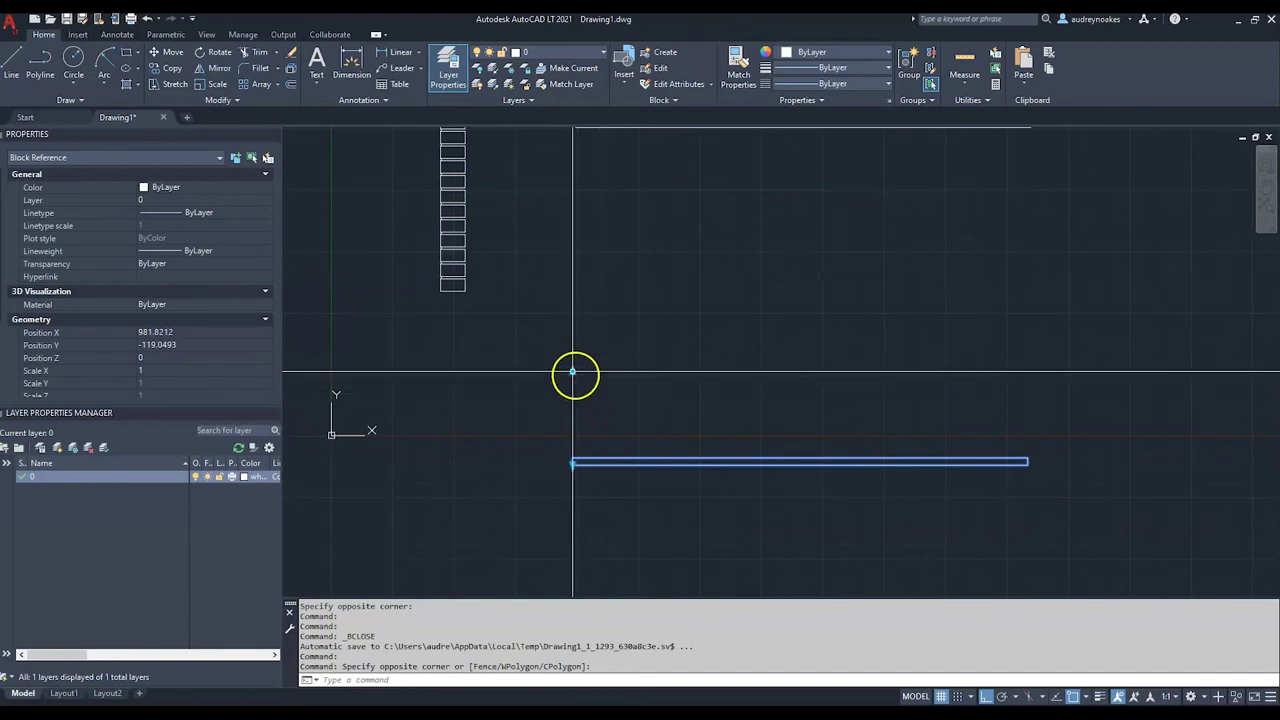
Step: Drag the shelf's array grip upward to stack shelves up to the books' height
left_click(572, 462)
middle_click_drag(608, 280, 621, 360)
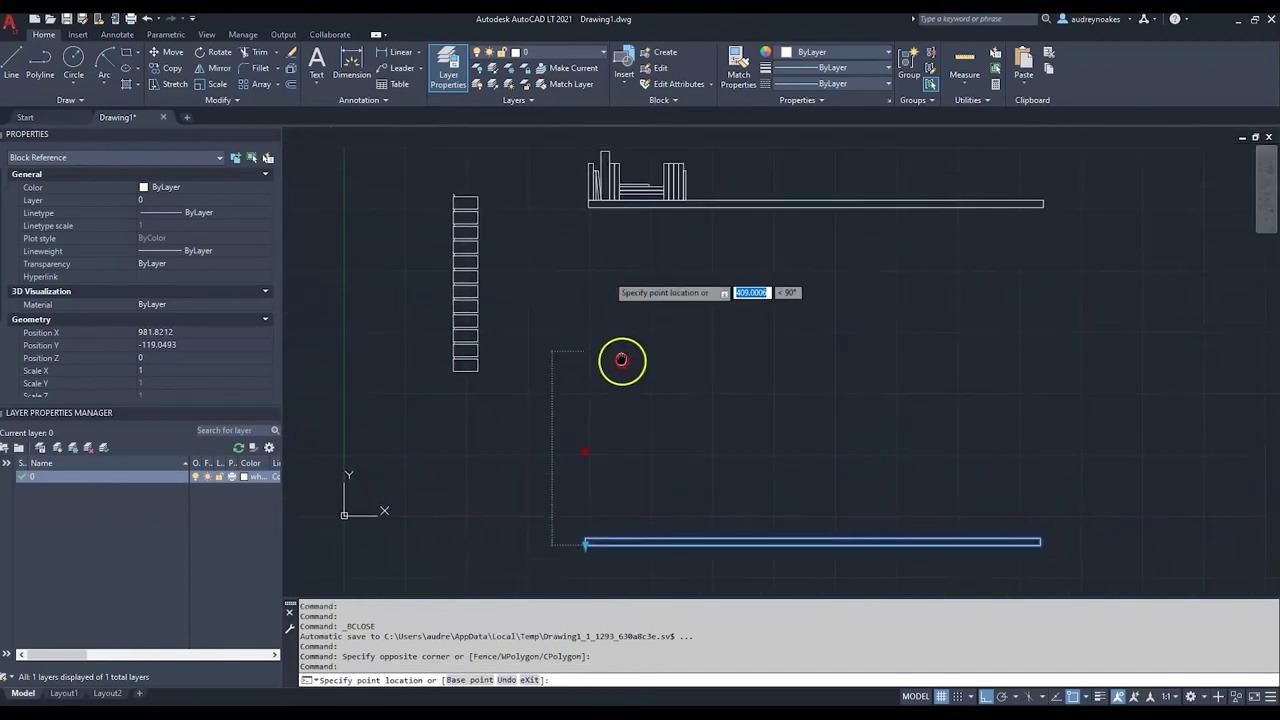
scroll(625, 345, "down", 2)
left_click(647, 265)
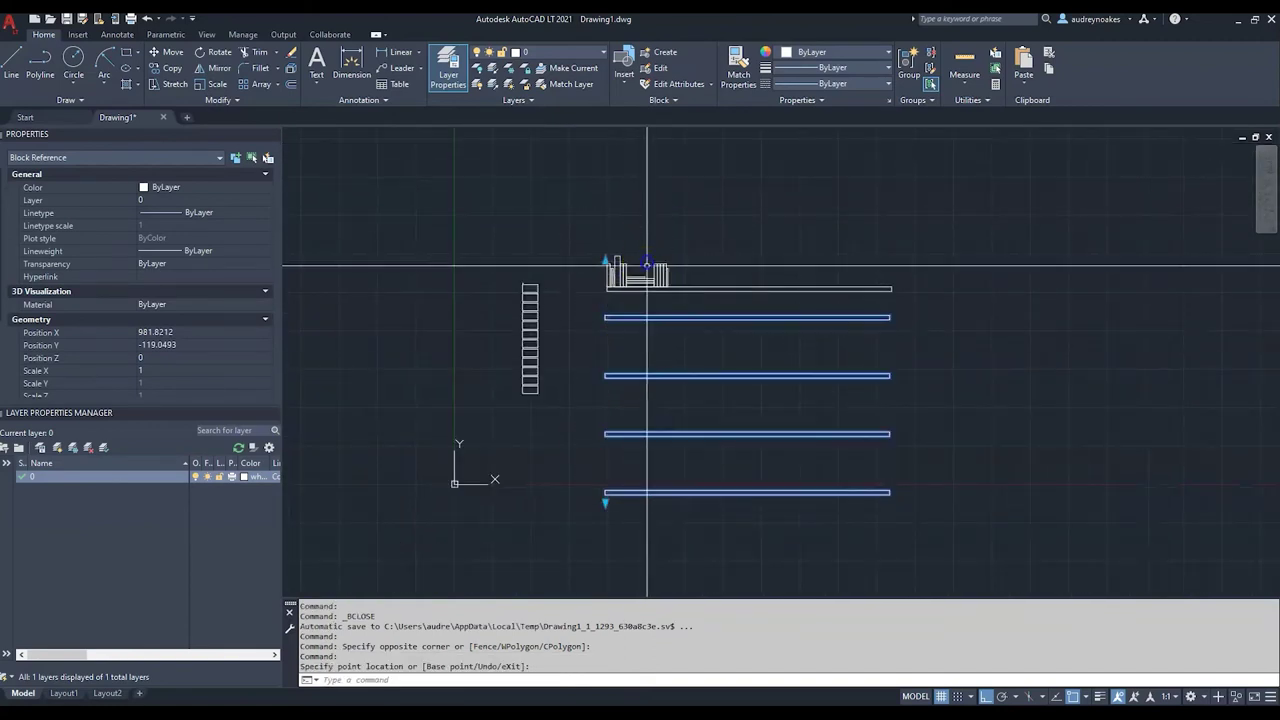
key("Escape")
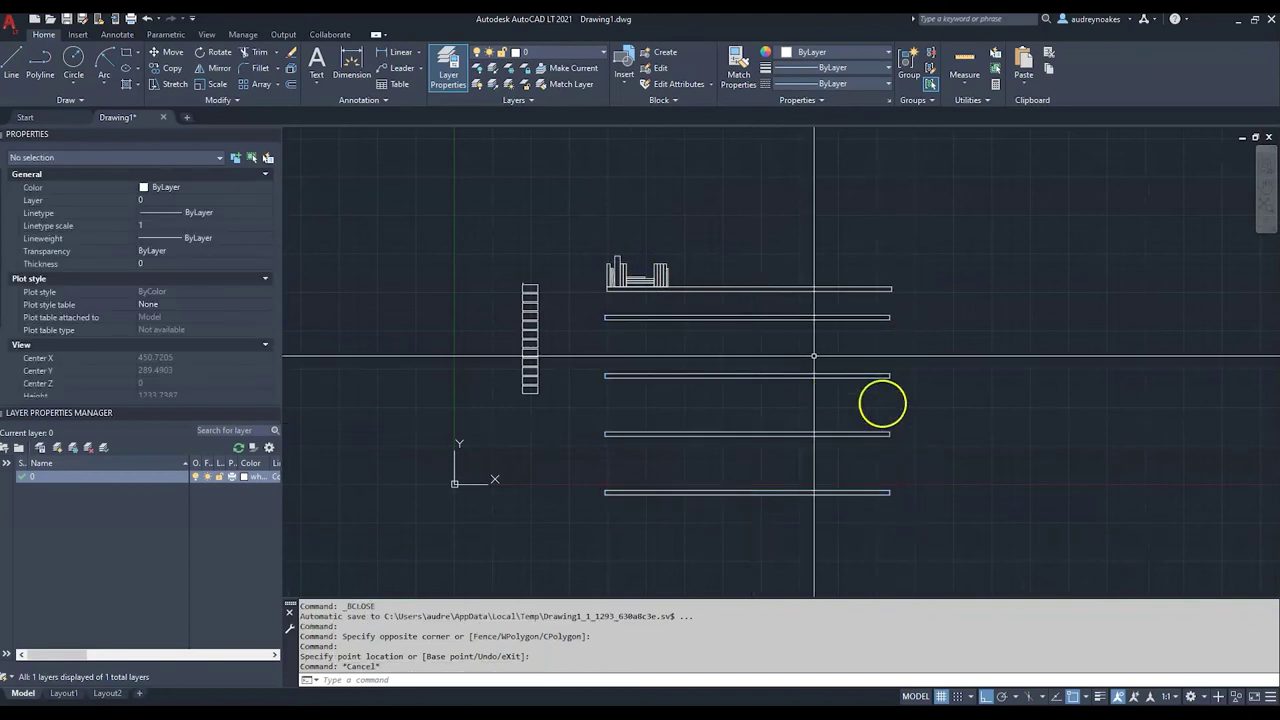
Step: Delete the top shelf lying under the books
left_click(771, 276)
left_click(790, 289)
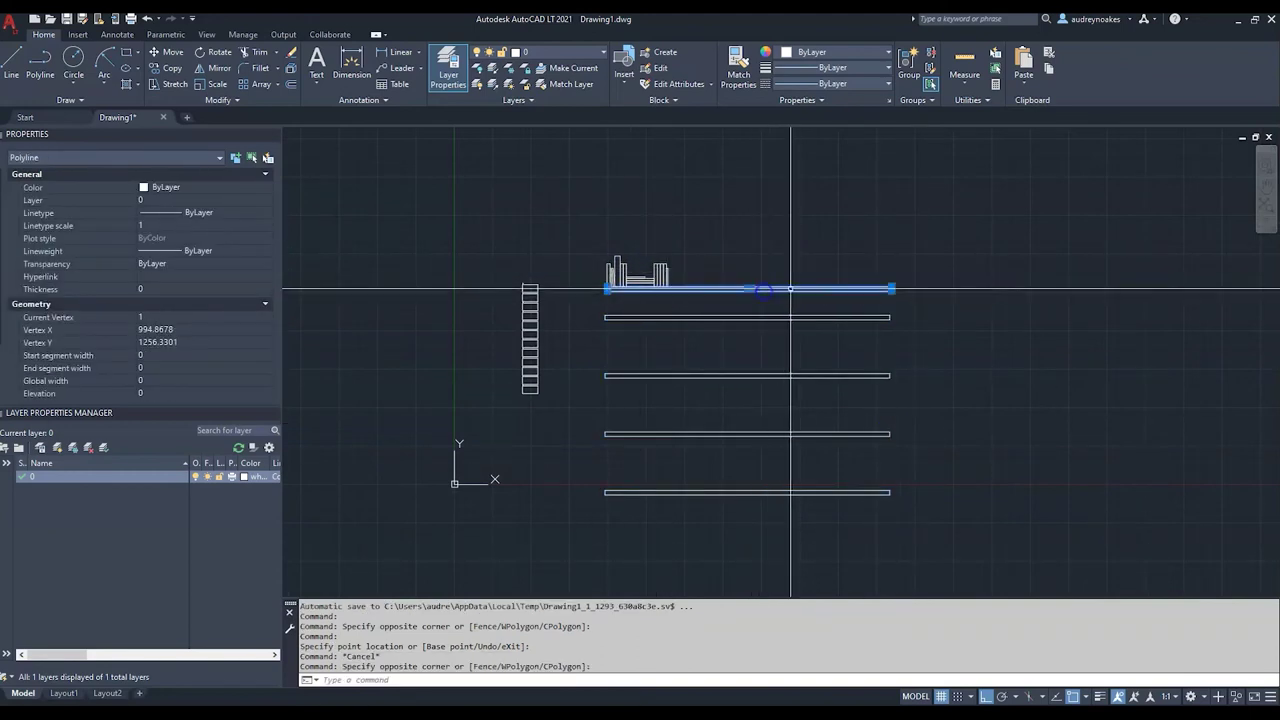
key("Delete")
scroll(690, 248, "up", 2)
Step: Select all 15 book outlines and start BLOCK to define them as a books block
left_click(703, 243)
left_click(555, 332)
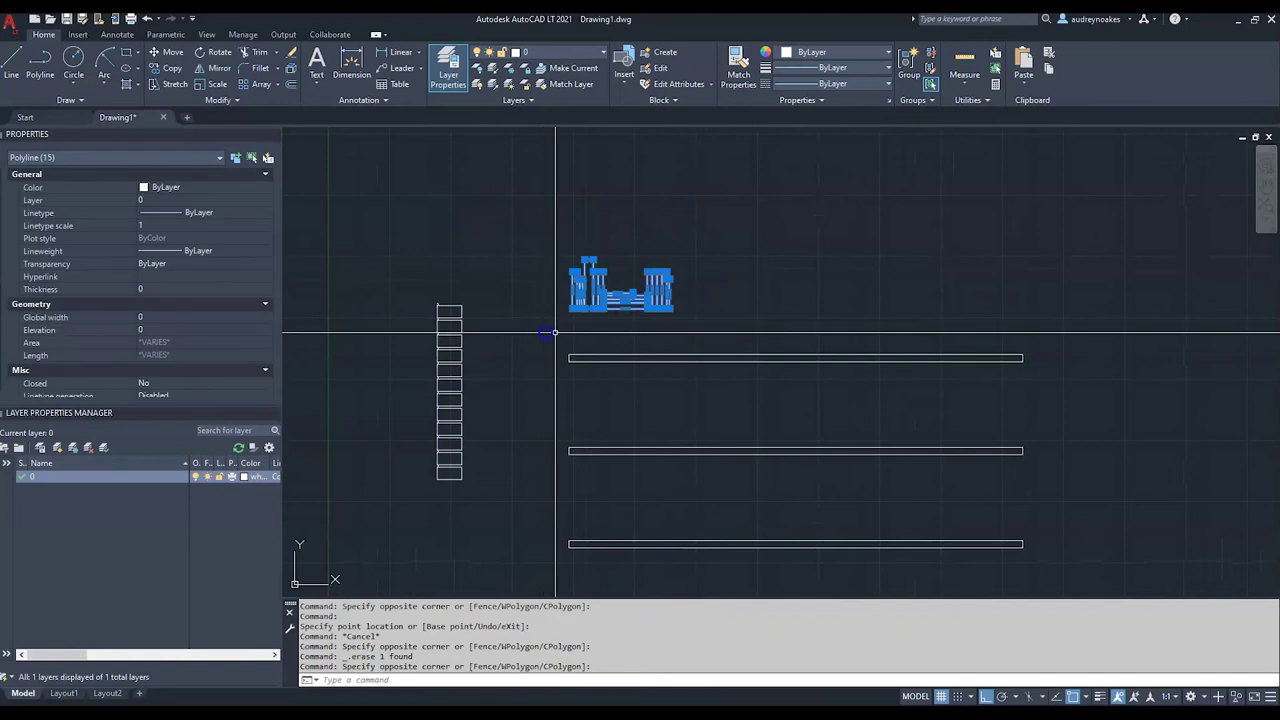
scroll(590, 283, "up", 2)
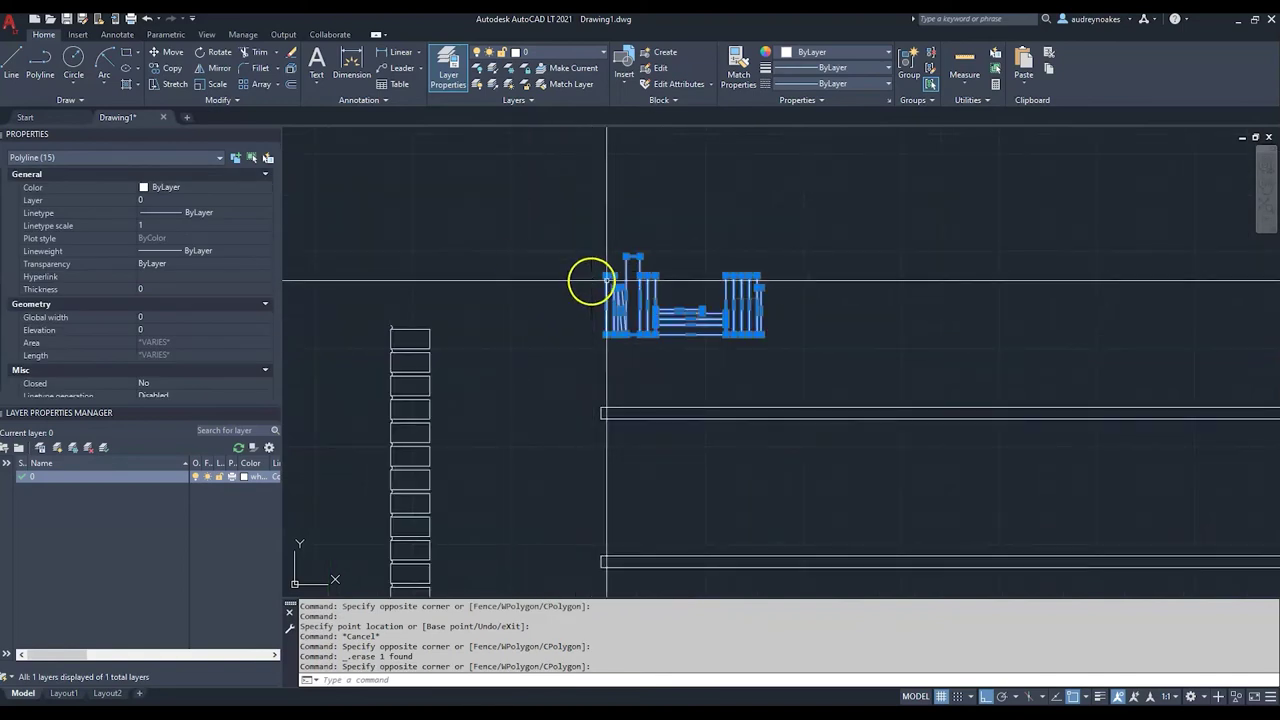
scroll(743, 317, "up", 3)
key("Escape")
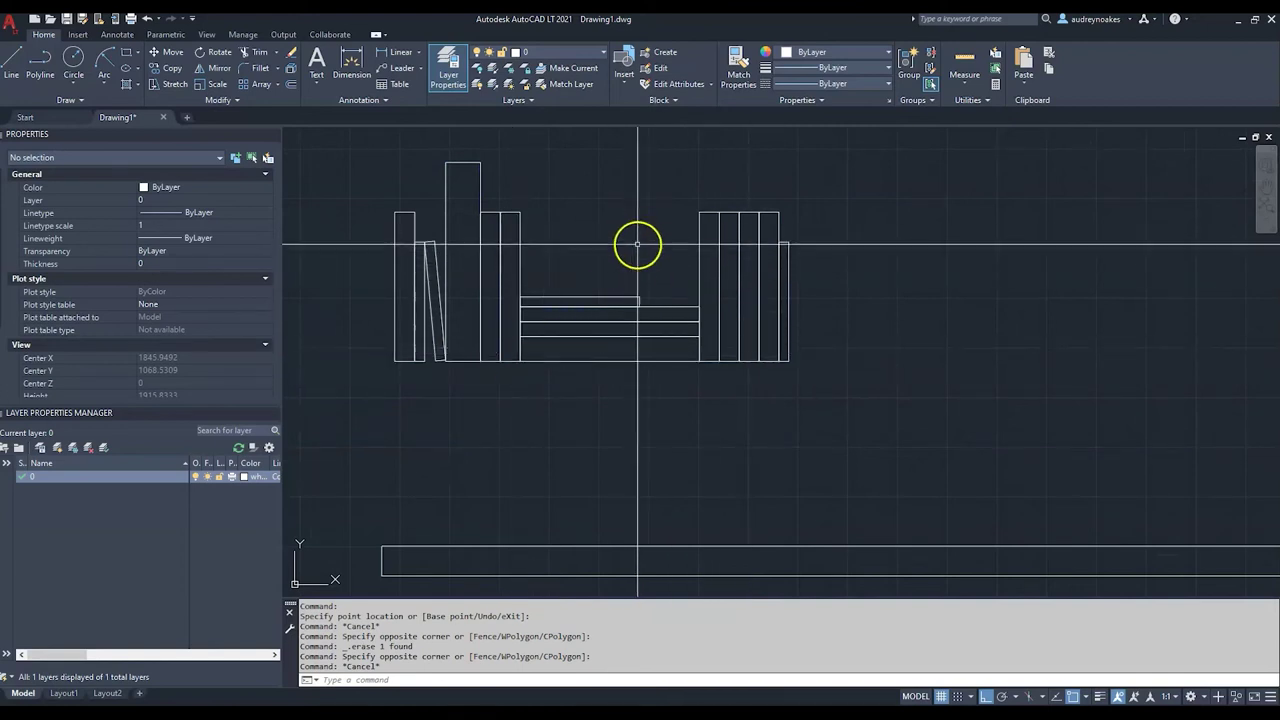
middle_click_drag(609, 253, 636, 290)
left_click(850, 182)
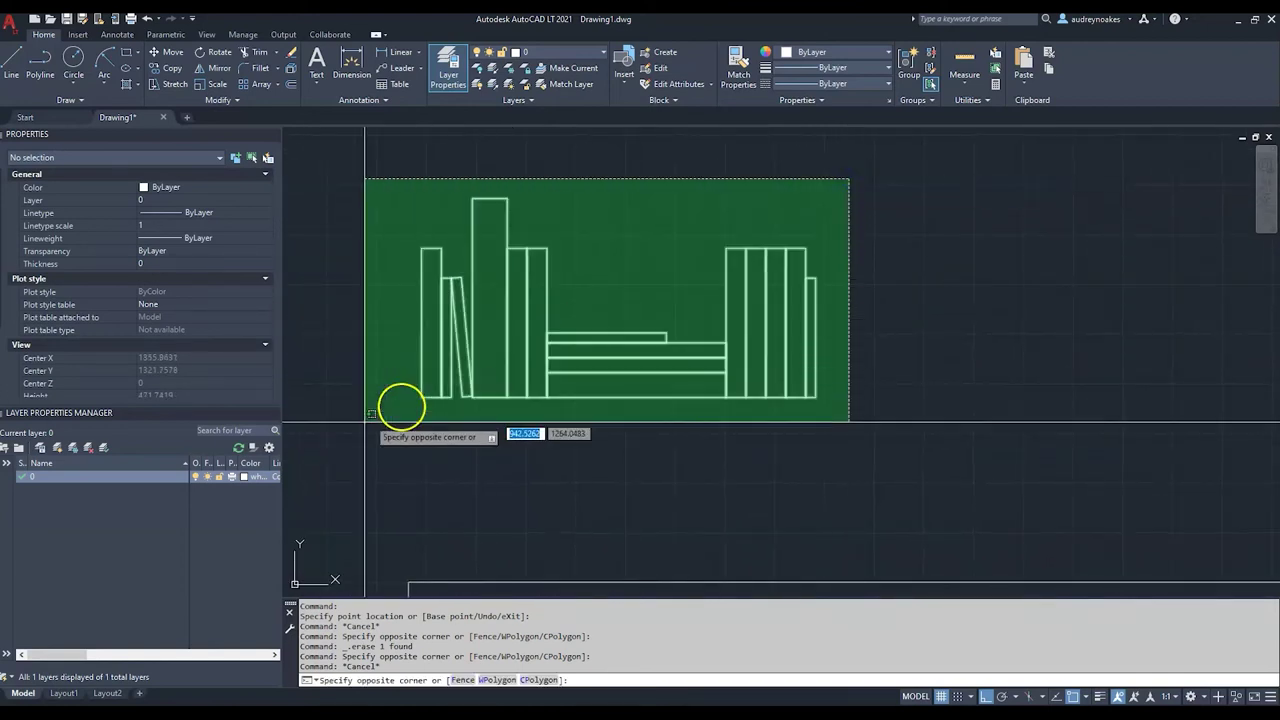
left_click(366, 428)
type("b")
key("Return")
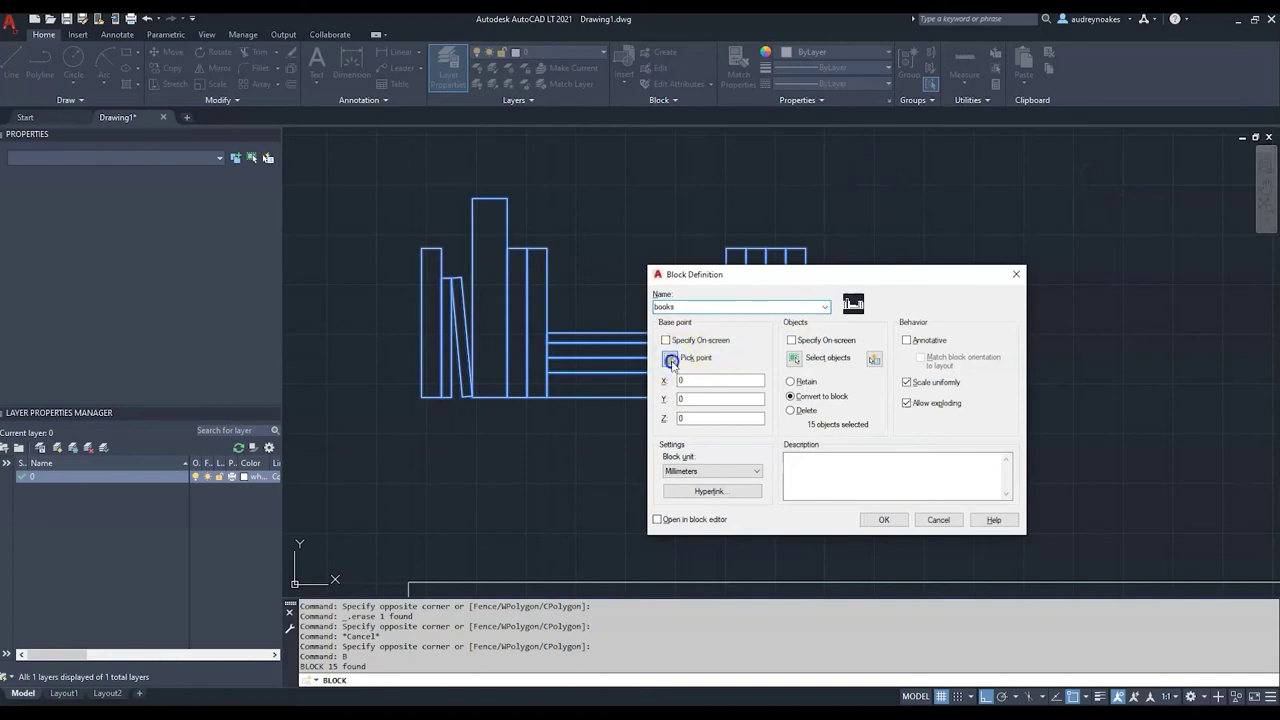
Step: Create the books block with its base point at the books' lower-left corner
left_click(671, 360)
left_click(422, 398)
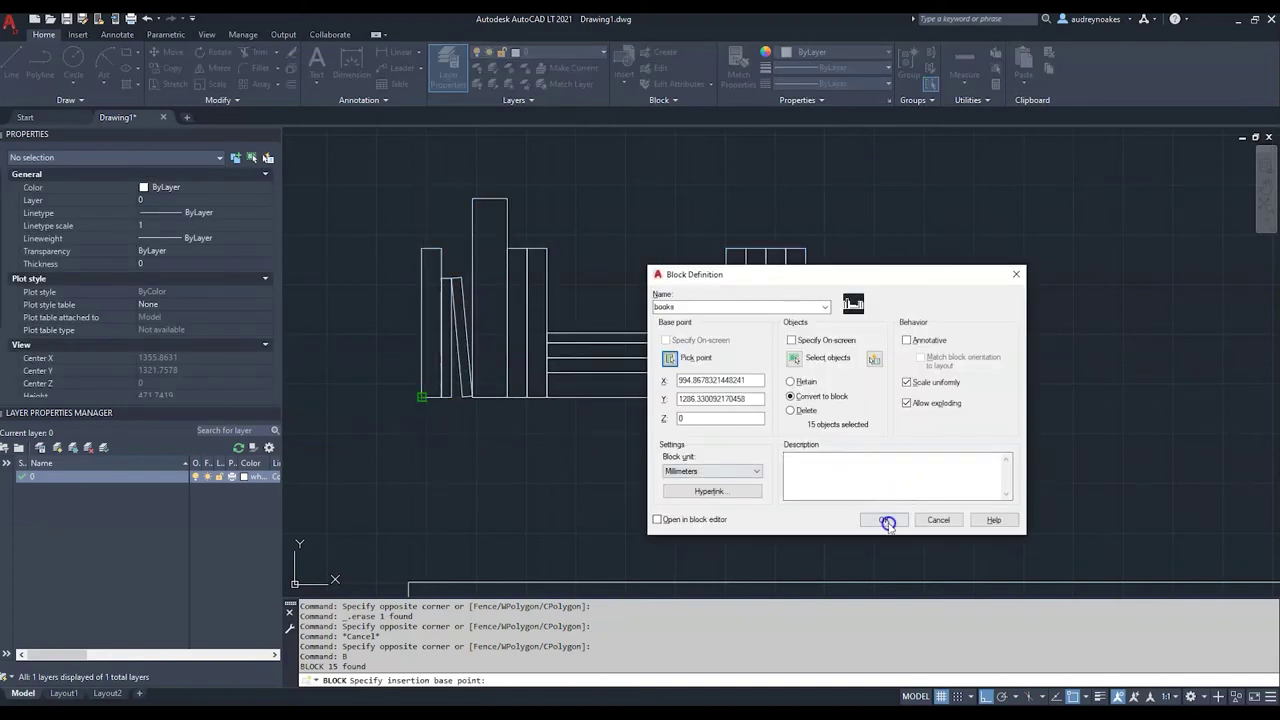
left_click(887, 520)
Step: Clear the selection and bring up the list of blocks to edit
left_click(768, 298)
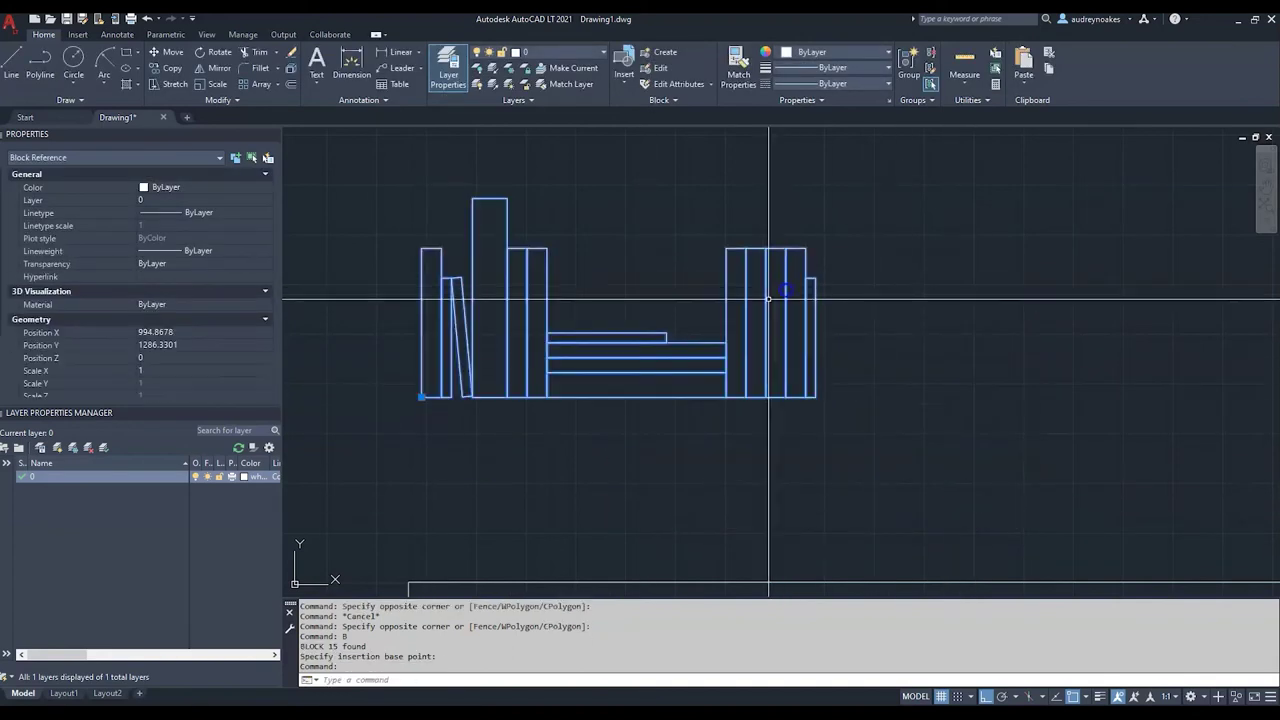
left_click(768, 298)
left_click(590, 425)
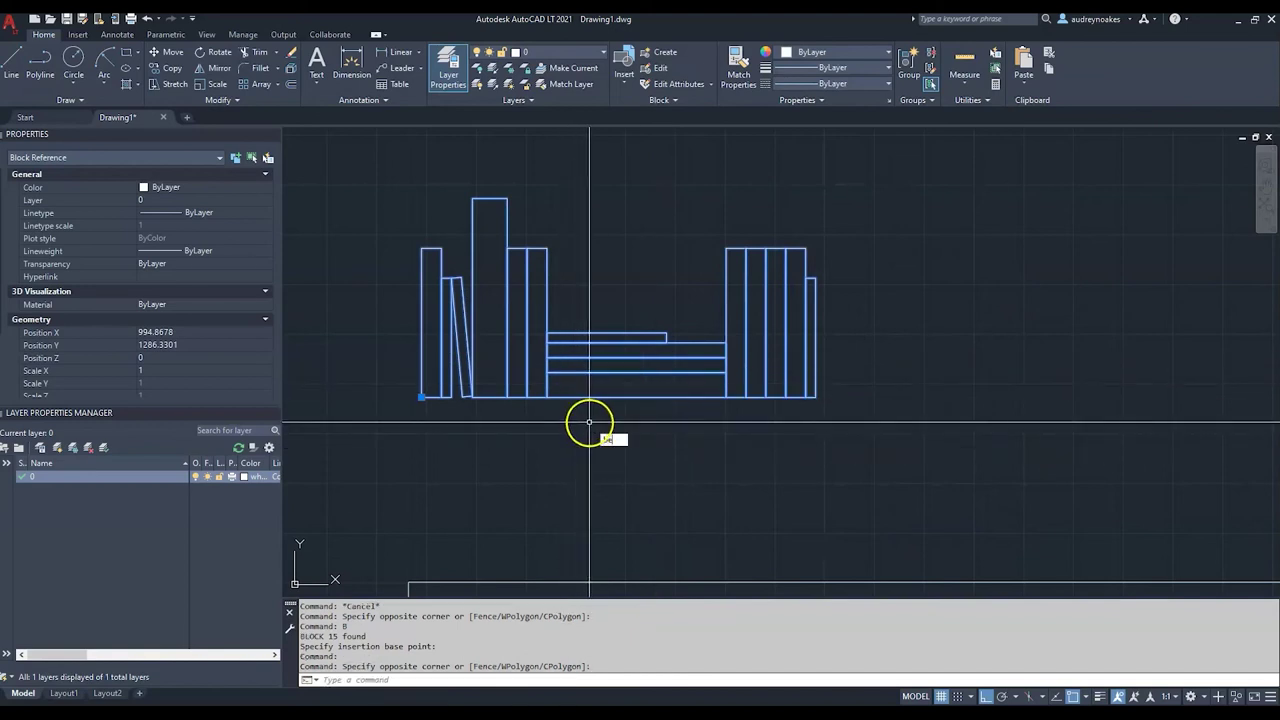
key("Return")
Step: Add a two-grip Distance1 linear parameter spanning the books block's full width
left_click(483, 372)
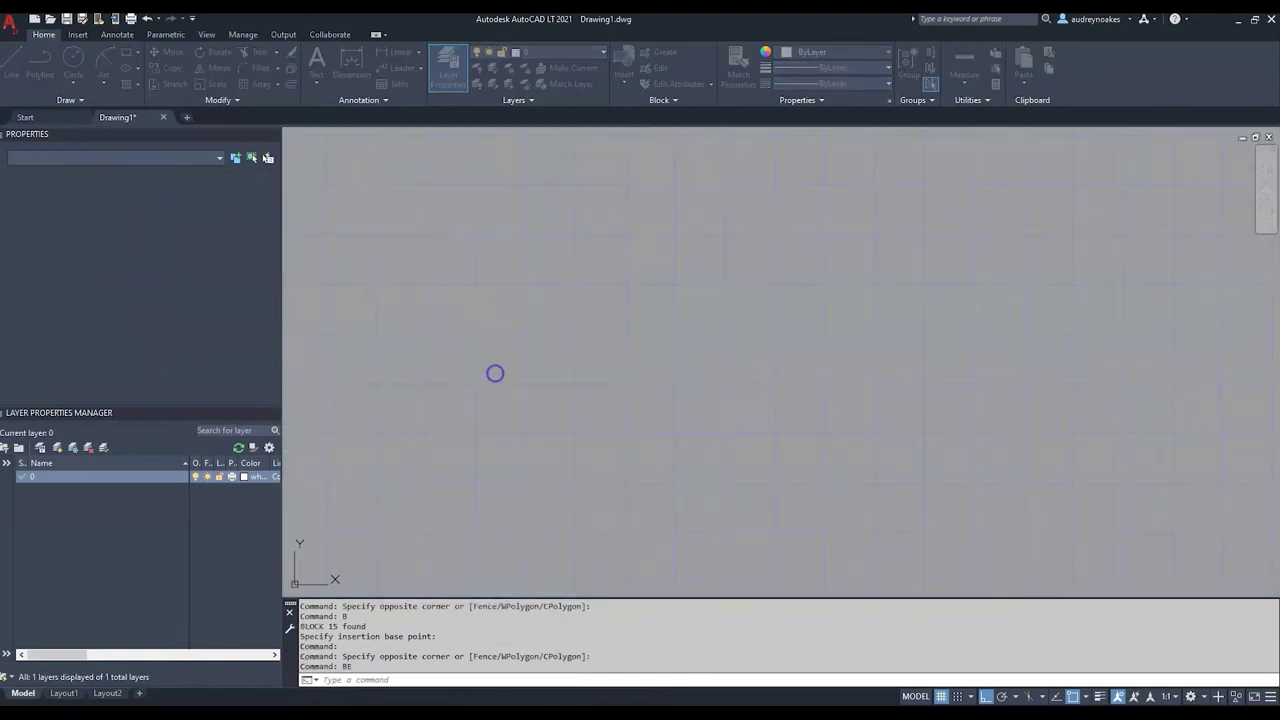
left_click(148, 62)
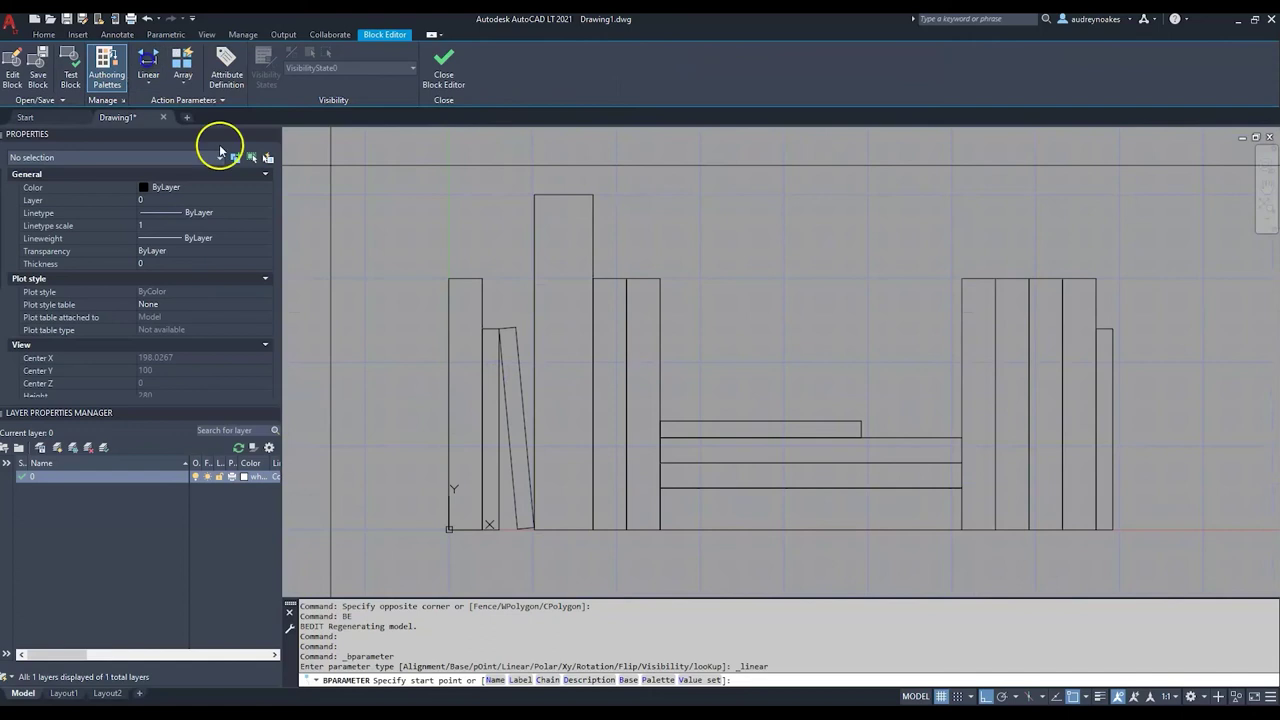
left_click(449, 529)
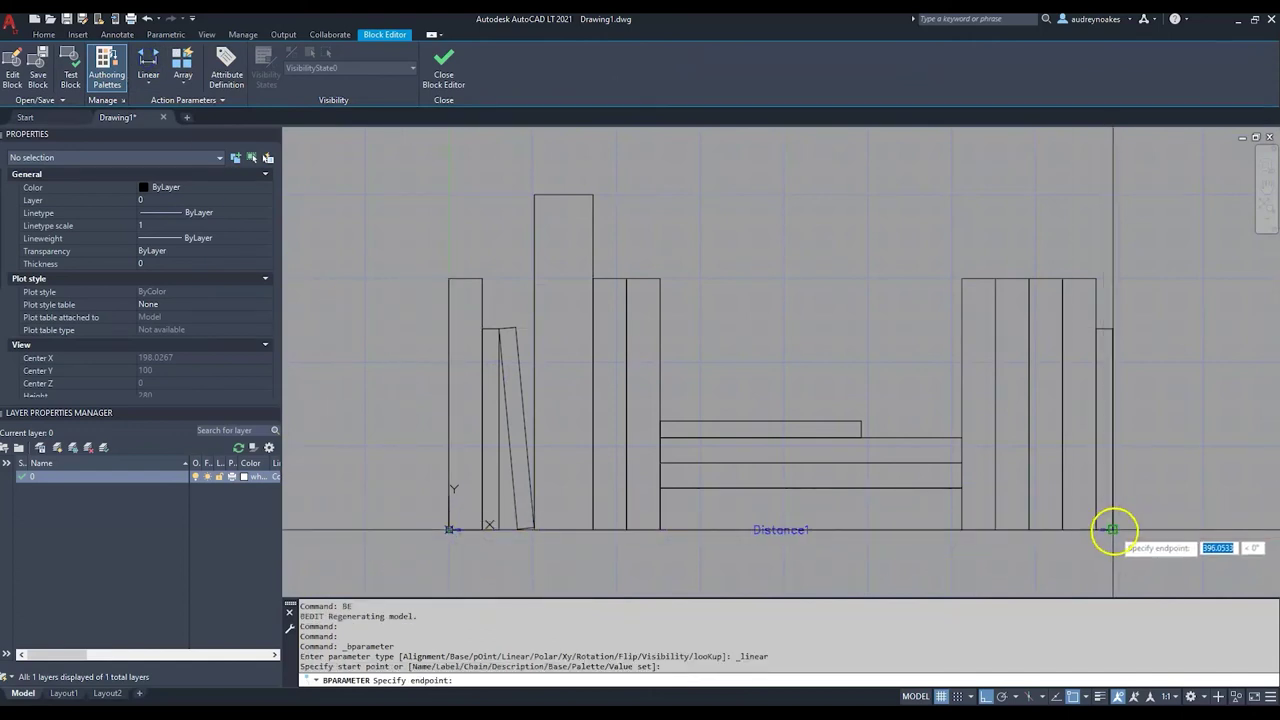
left_click(1113, 530)
scroll(956, 340, "down", 4)
left_click(917, 446)
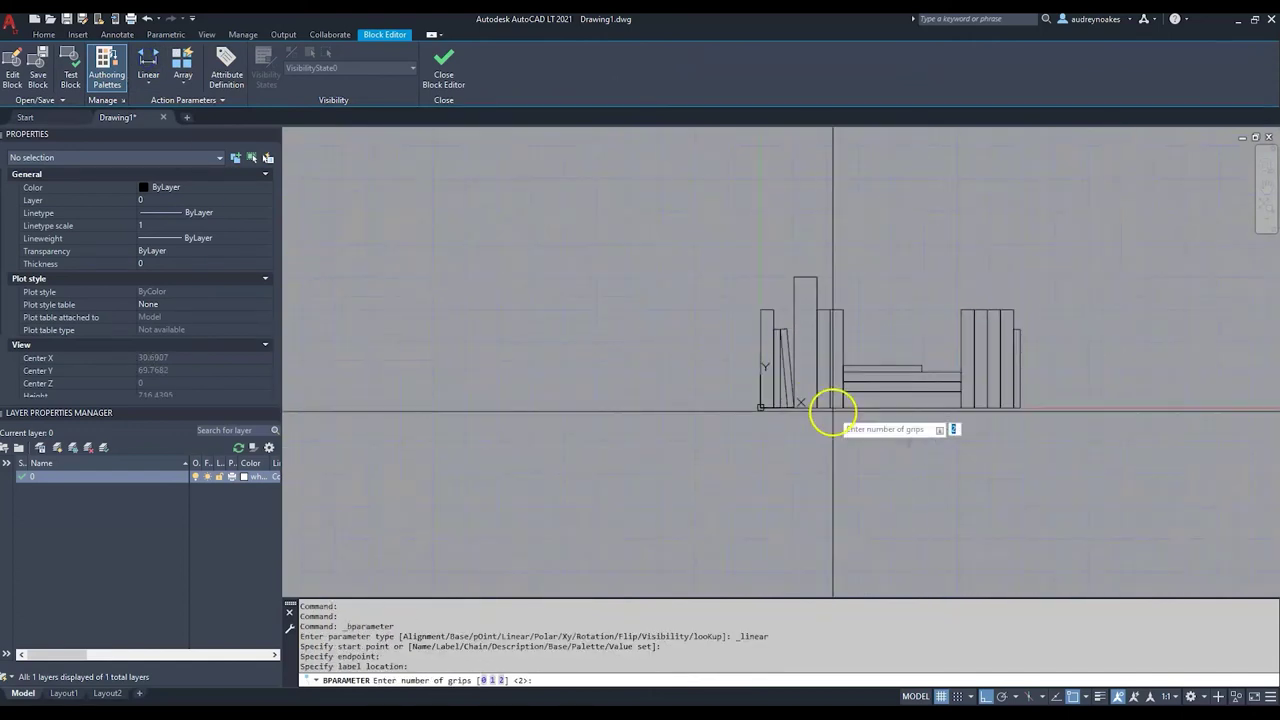
key("Return")
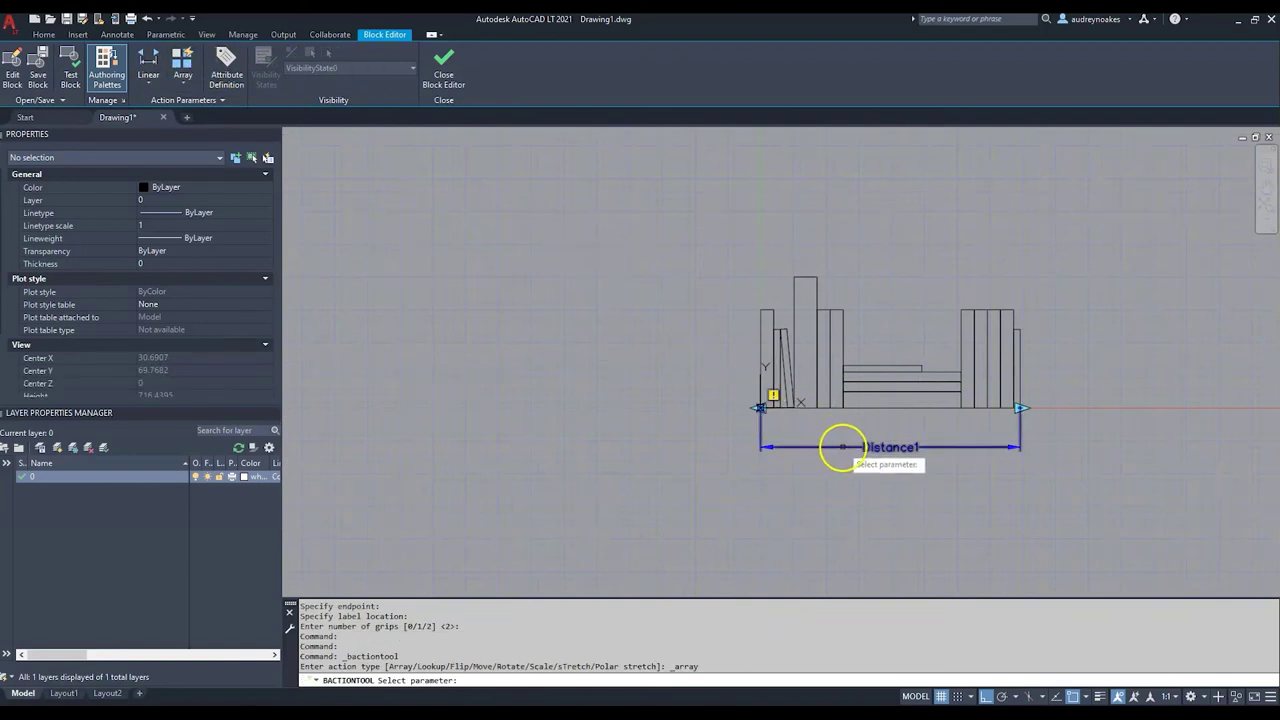
Step: Array all 18 book objects on Distance1, with column spacing equal to the block width
left_click(719, 231)
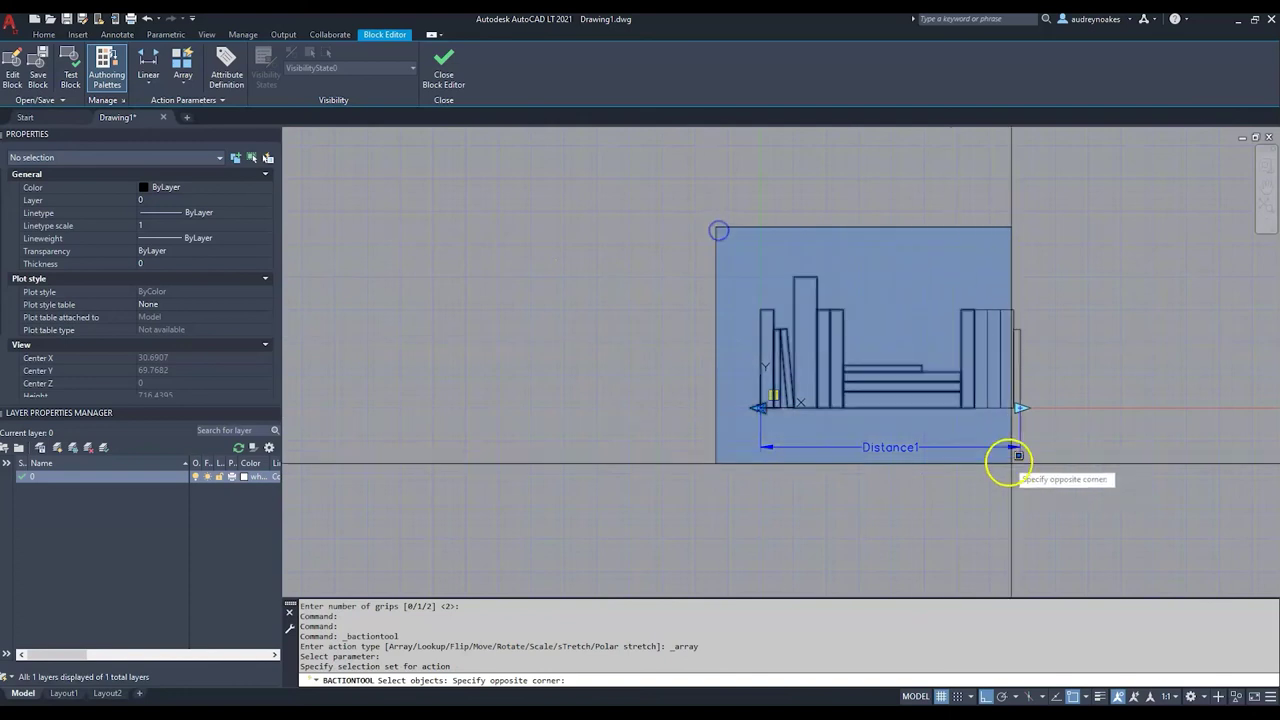
left_click(1059, 493)
key("Return")
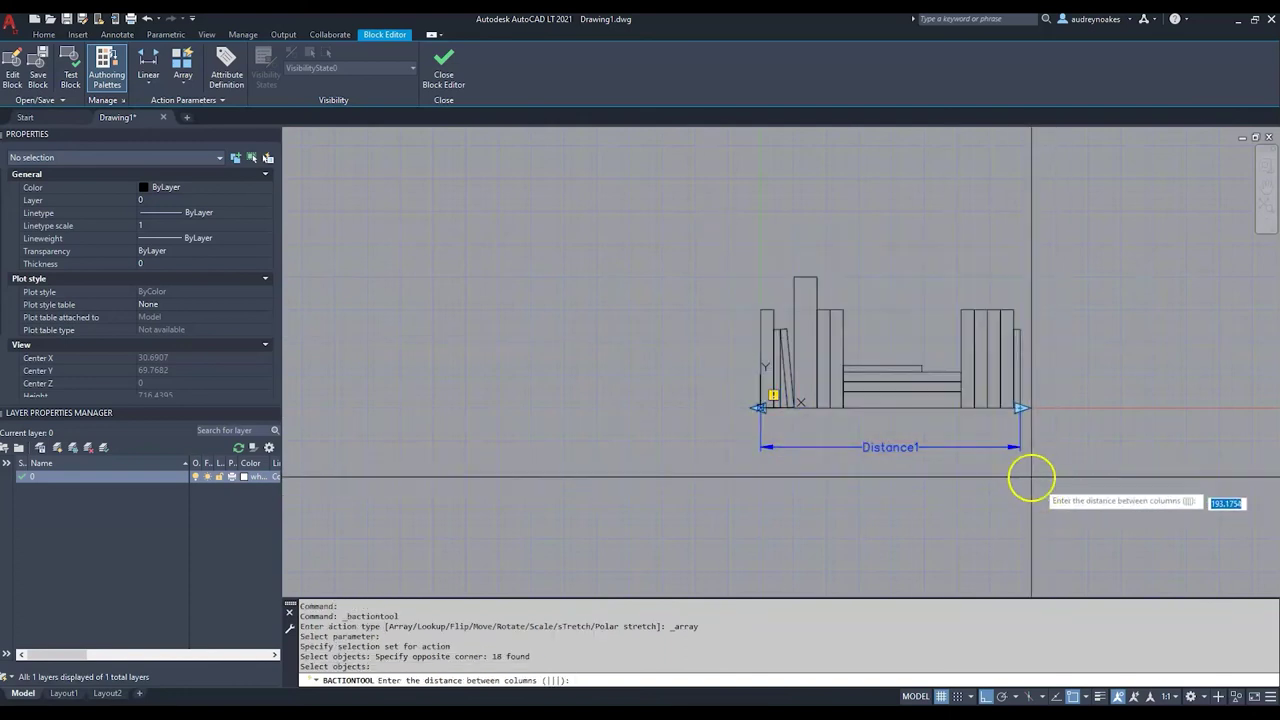
scroll(755, 410, "up", 2)
scroll(756, 410, "up", 3)
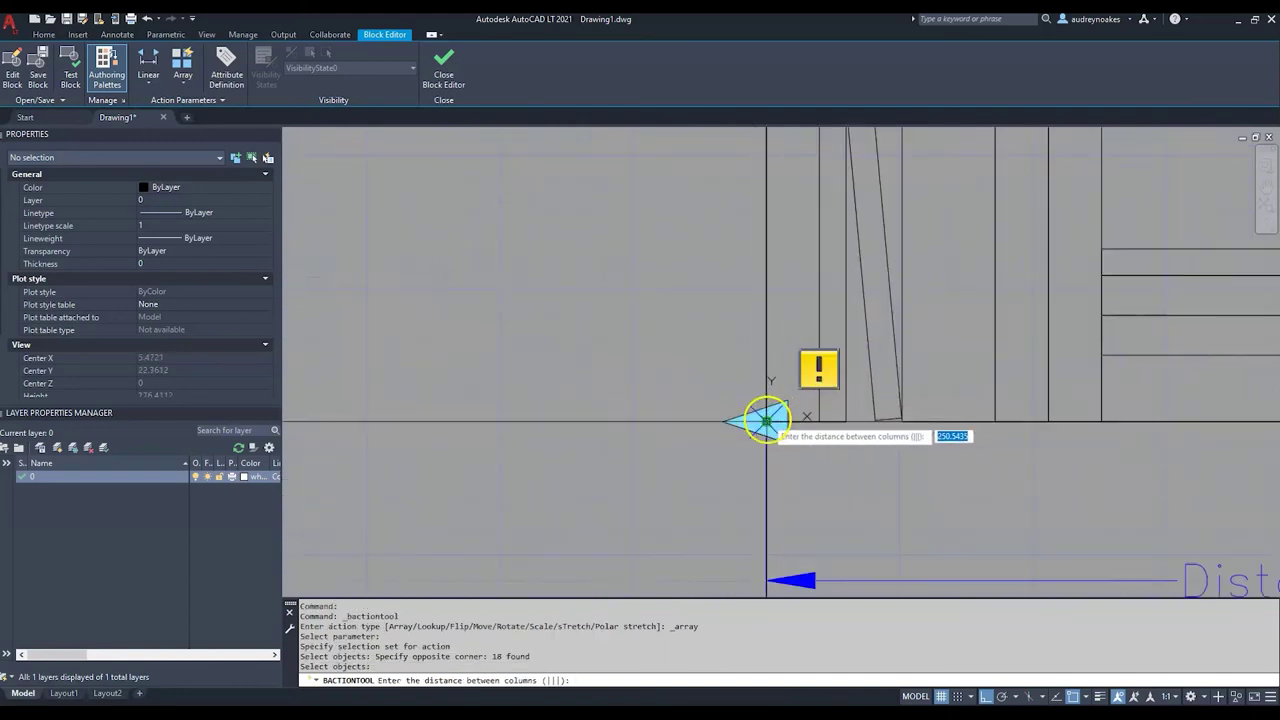
scroll(760, 425, "down", 5)
left_click(748, 455)
scroll(995, 455, "up", 4)
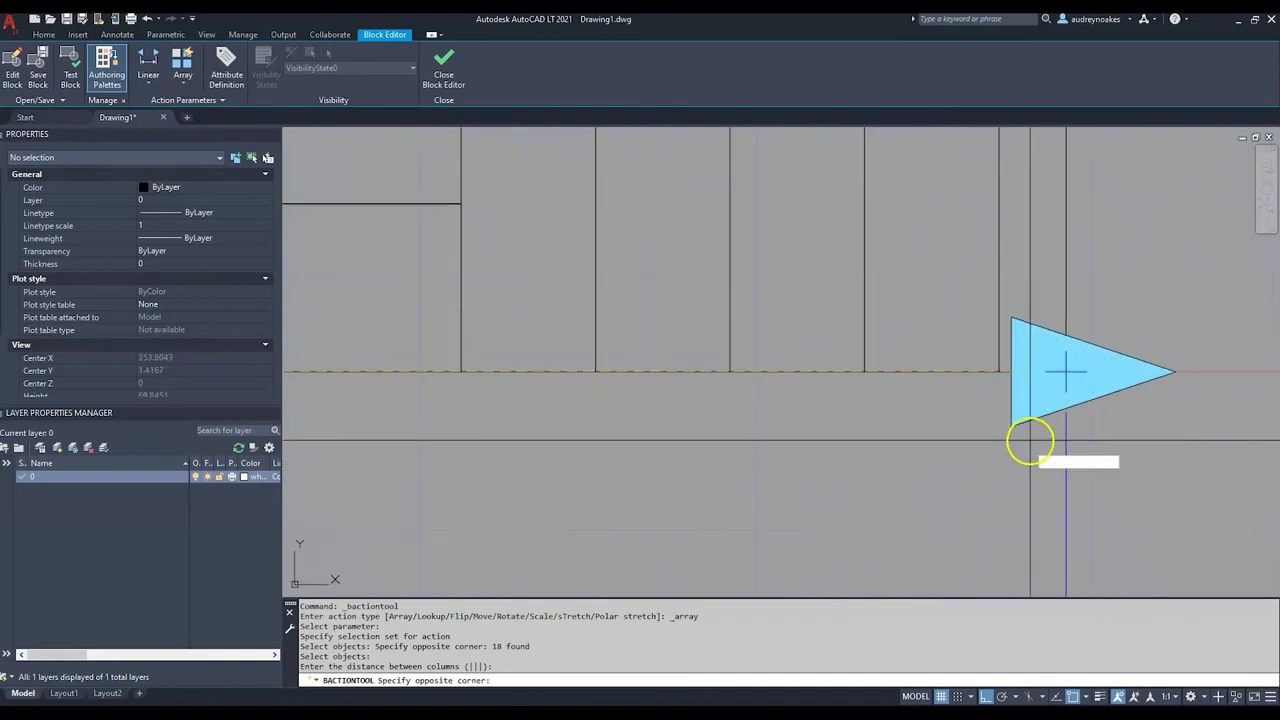
left_click(1066, 370)
scroll(983, 409, "down", 6)
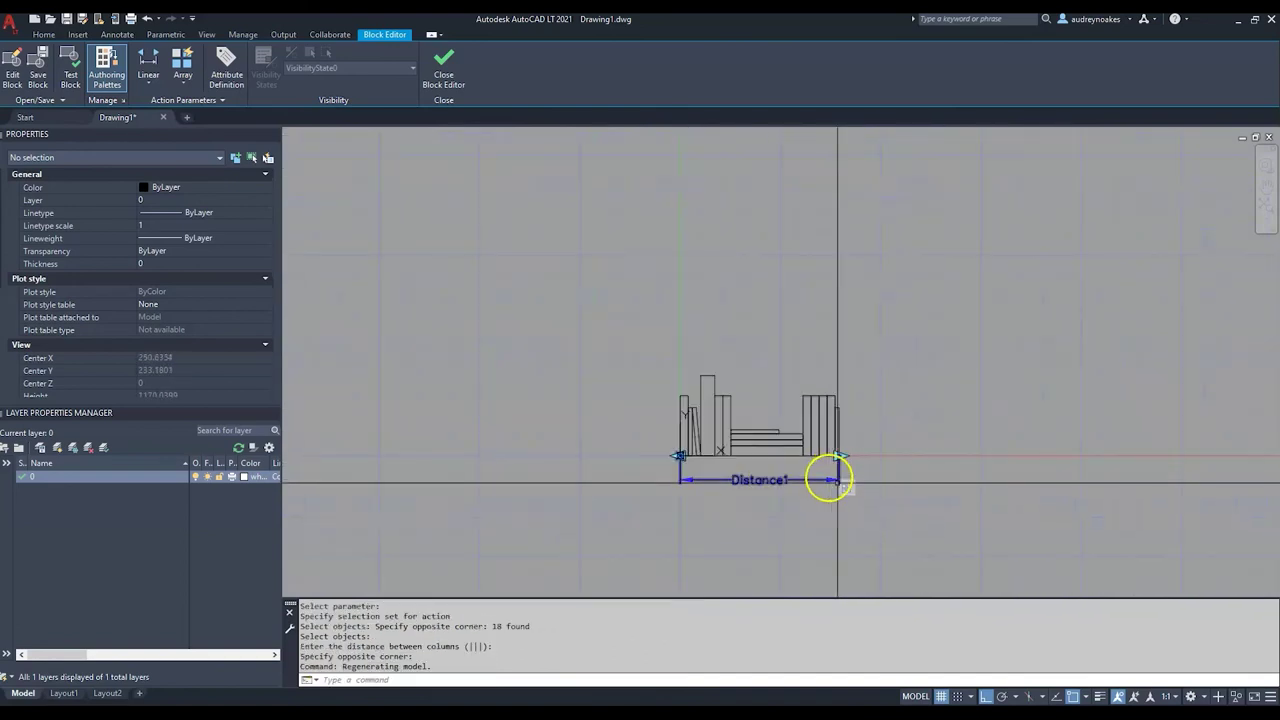
Step: Save the books block changes and stretch its array grip so more books repeat
left_click(443, 68)
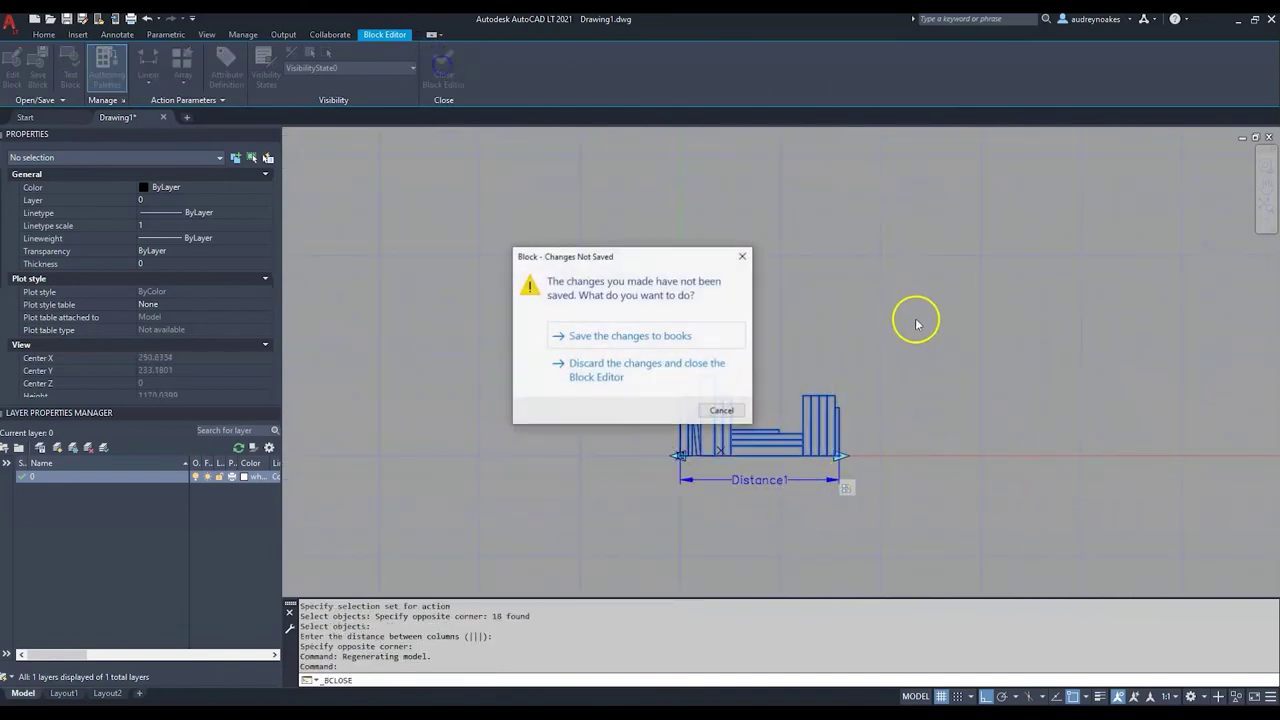
left_click(677, 338)
left_click(783, 337)
left_click(668, 411)
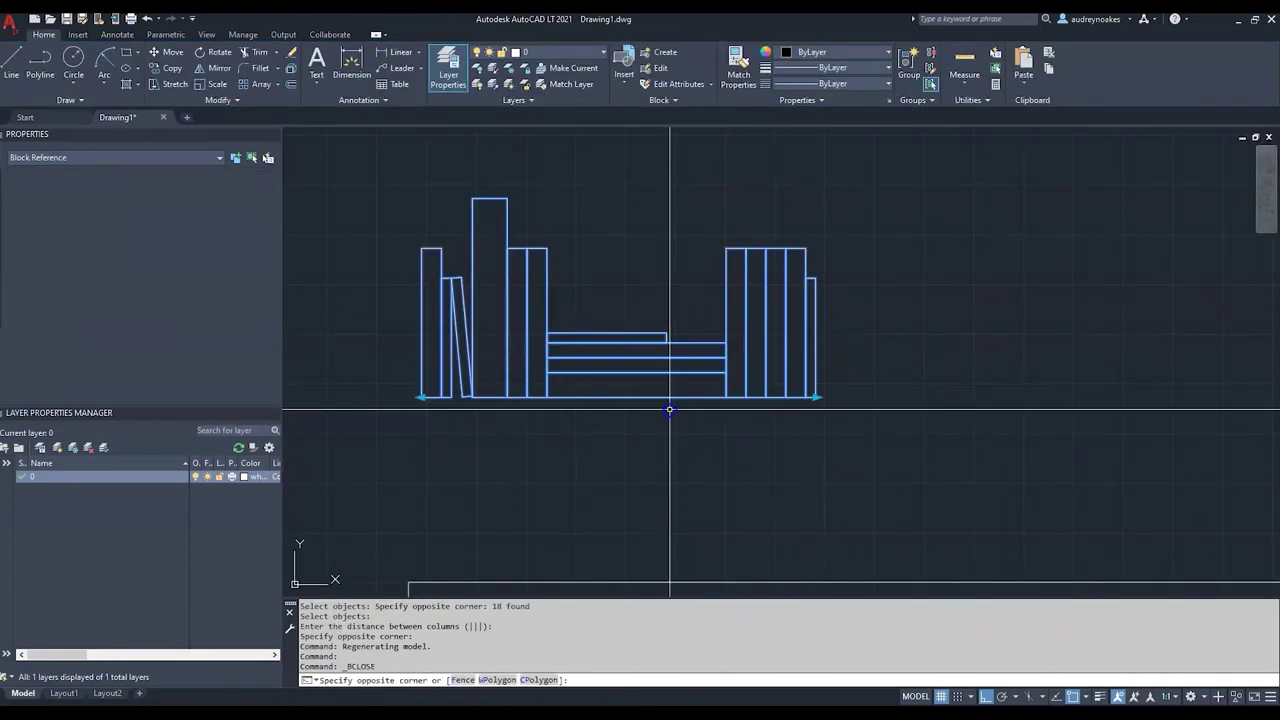
scroll(551, 400, "down", 5)
scroll(509, 346, "up", 2)
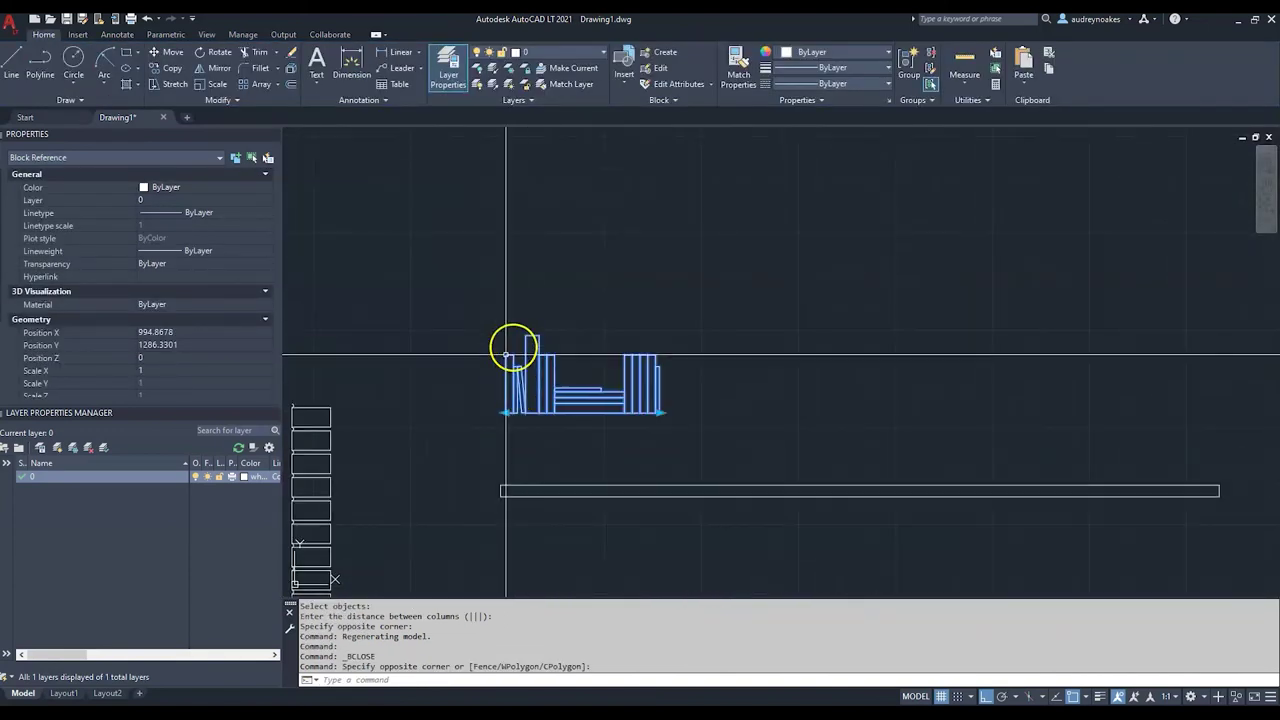
left_click(662, 412)
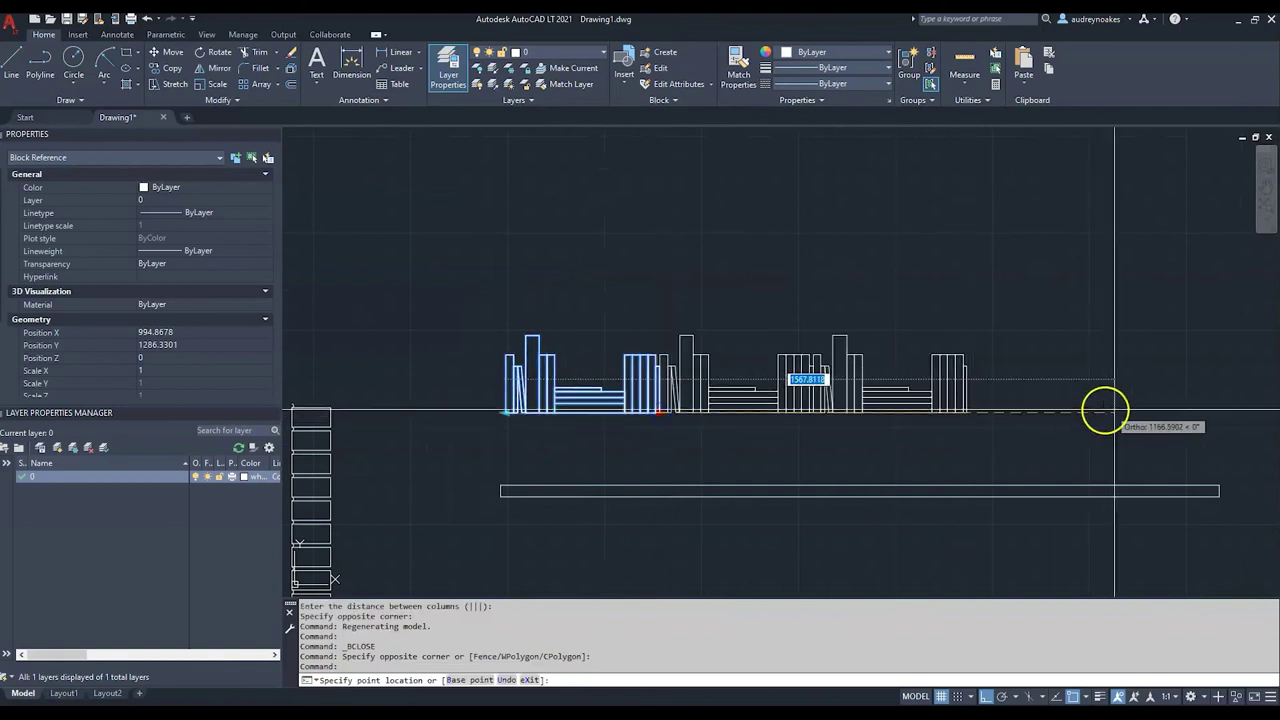
scroll(841, 195, "down", 3)
key("Escape")
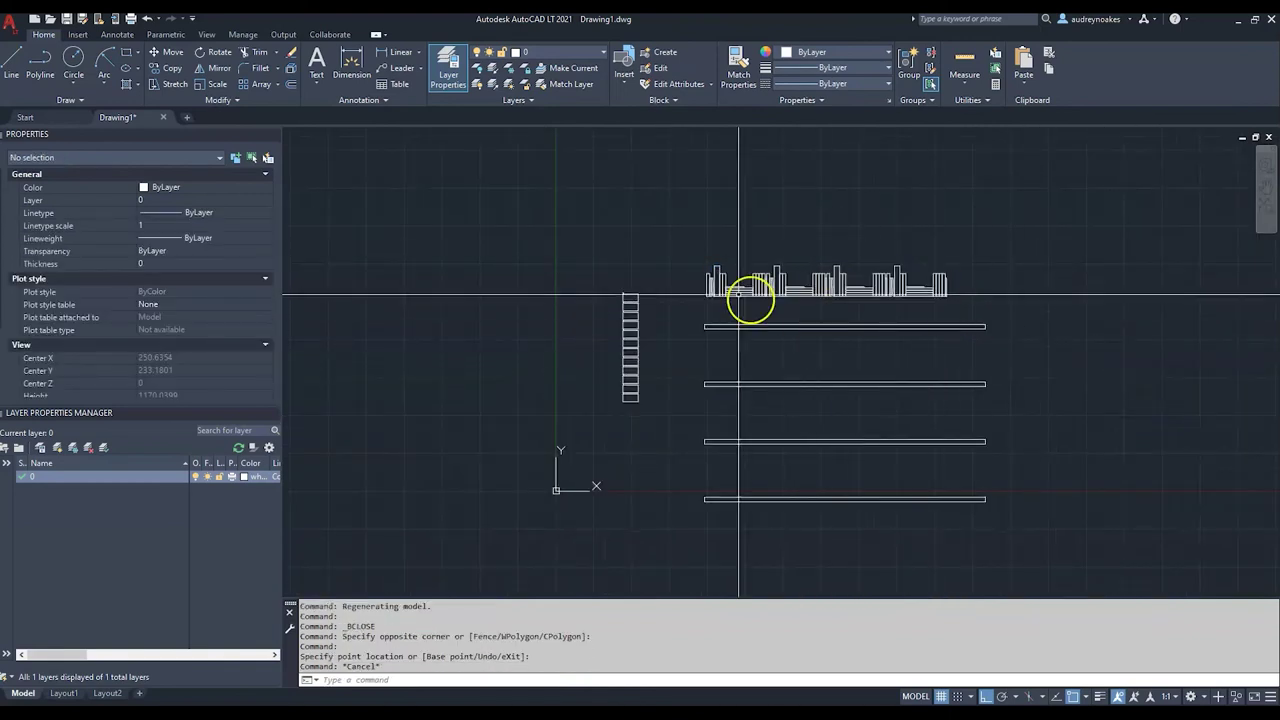
Step: Move the books block from its lower-left corner onto the top shelf
scroll(726, 300, "up", 5)
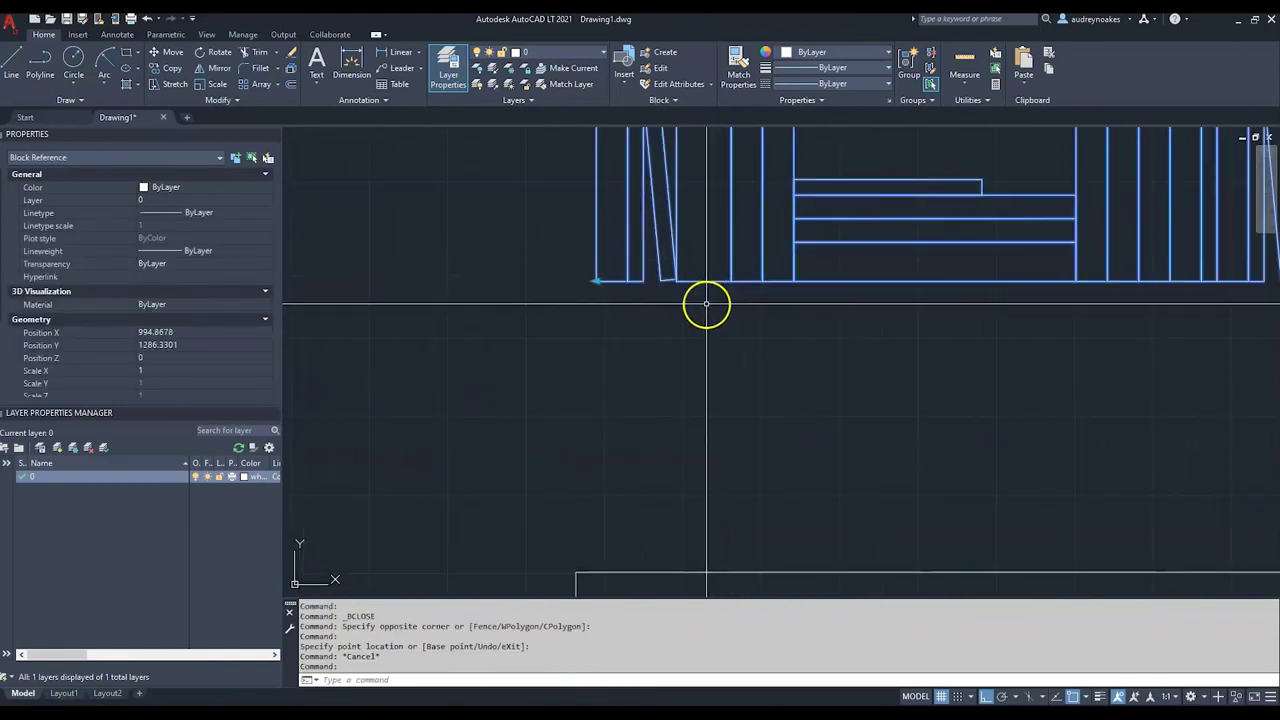
key("Return")
left_click(593, 280)
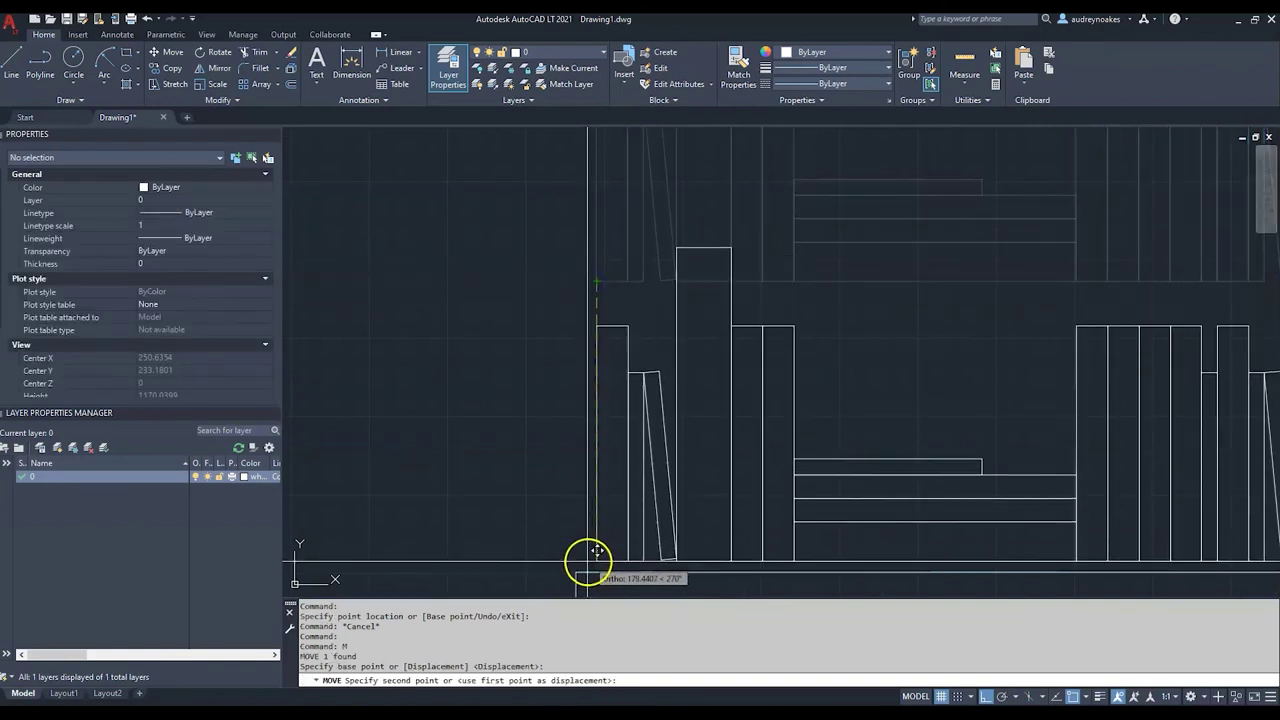
scroll(591, 572, "down", 5)
left_click(609, 451)
Step: Copy the books block on the top shelf and paste a duplicate
middle_click_drag(775, 426, 652, 306)
left_click(652, 306)
left_click(595, 320)
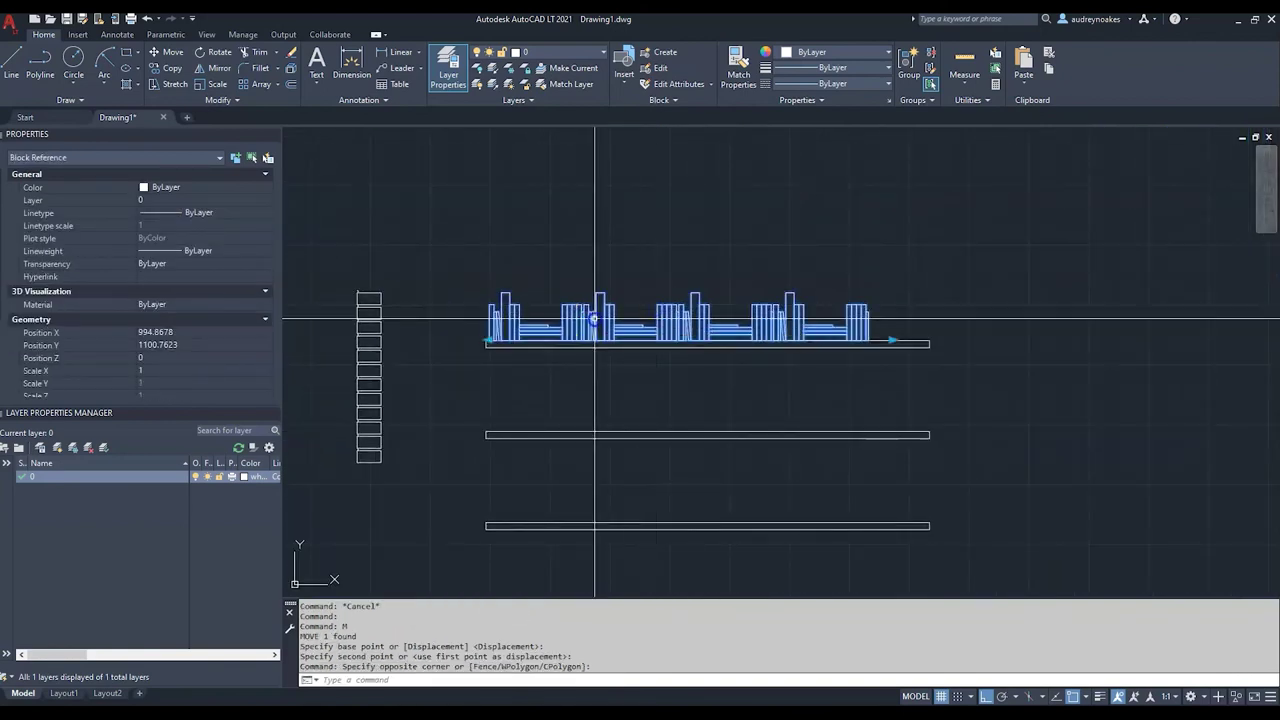
key("ctrl+c")
key("ctrl+v")
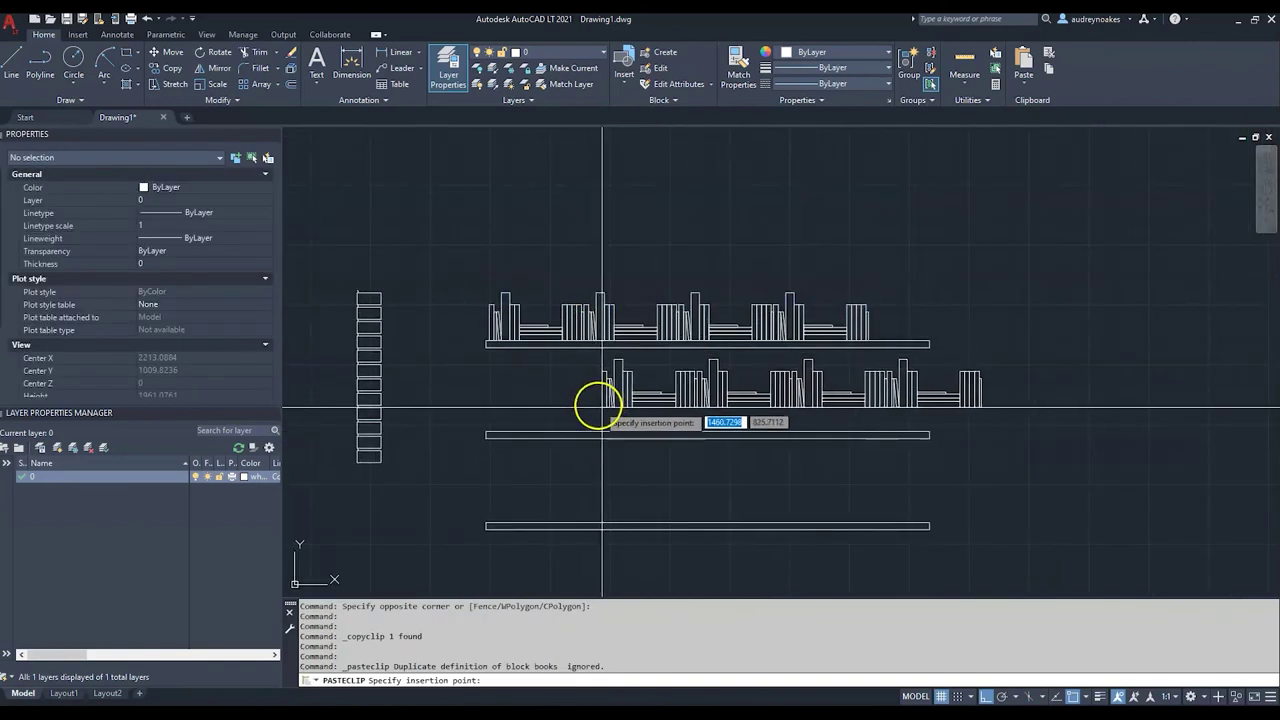
Step: Place the pasted books copy on the second shelf
left_click(484, 432)
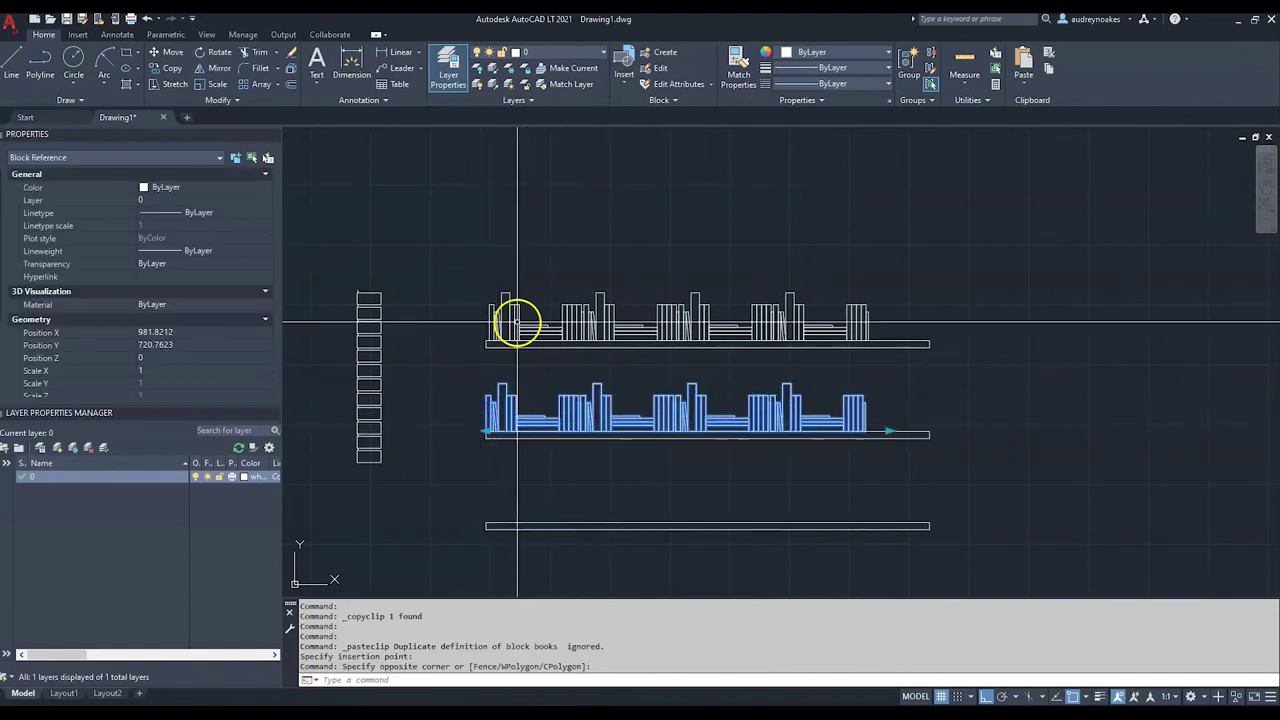
left_click(484, 396)
left_click(486, 432)
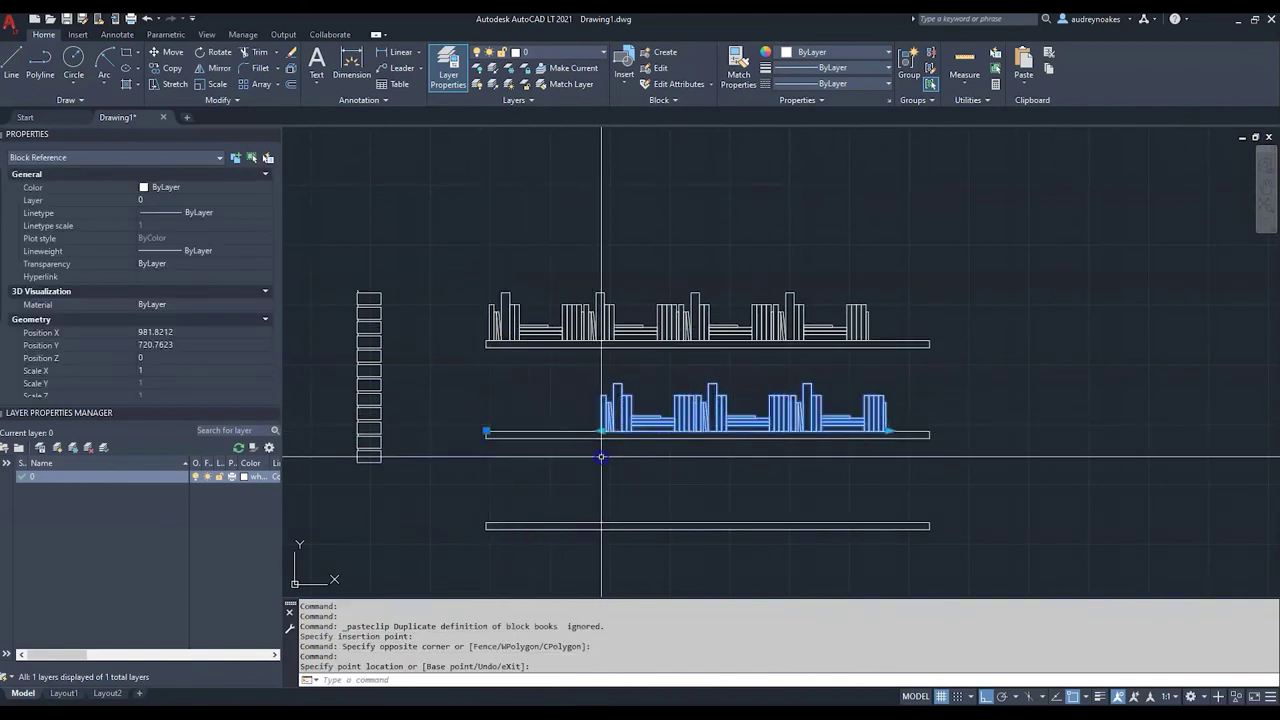
key("Escape")
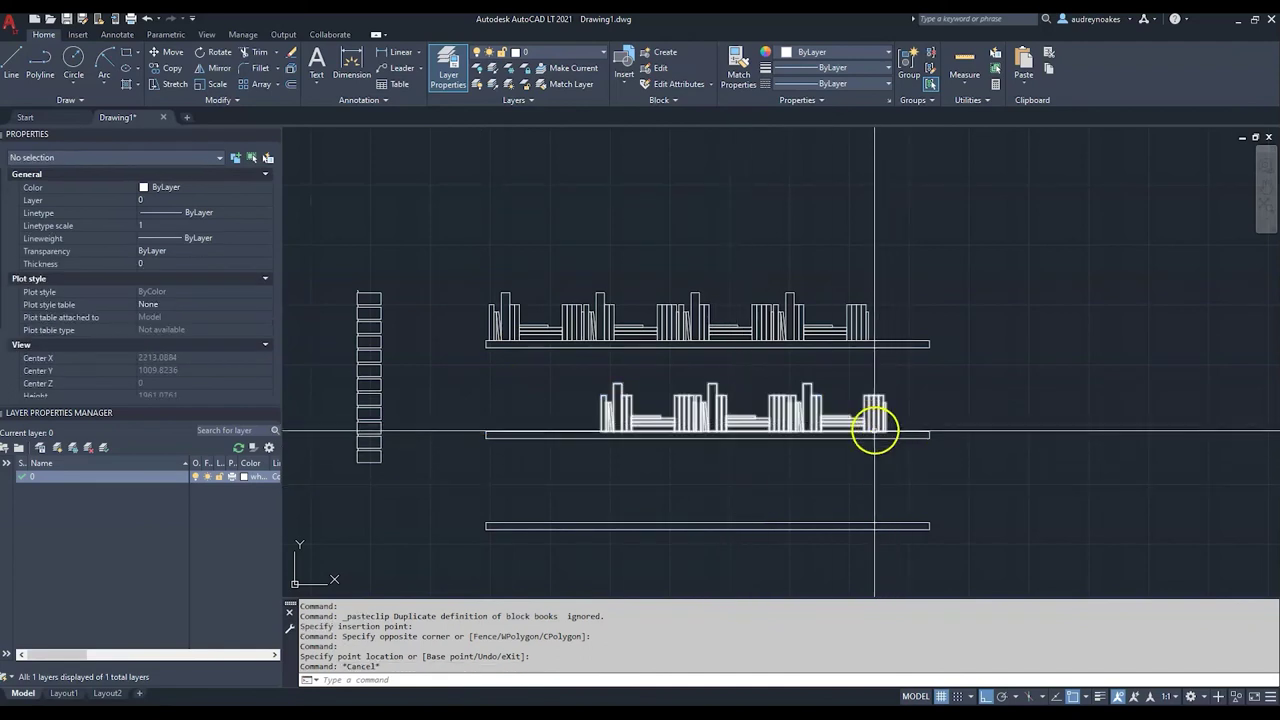
Step: Paste another books copy and use MOVE to seat it on the third shelf
key("ctrl+v")
left_click(495, 528)
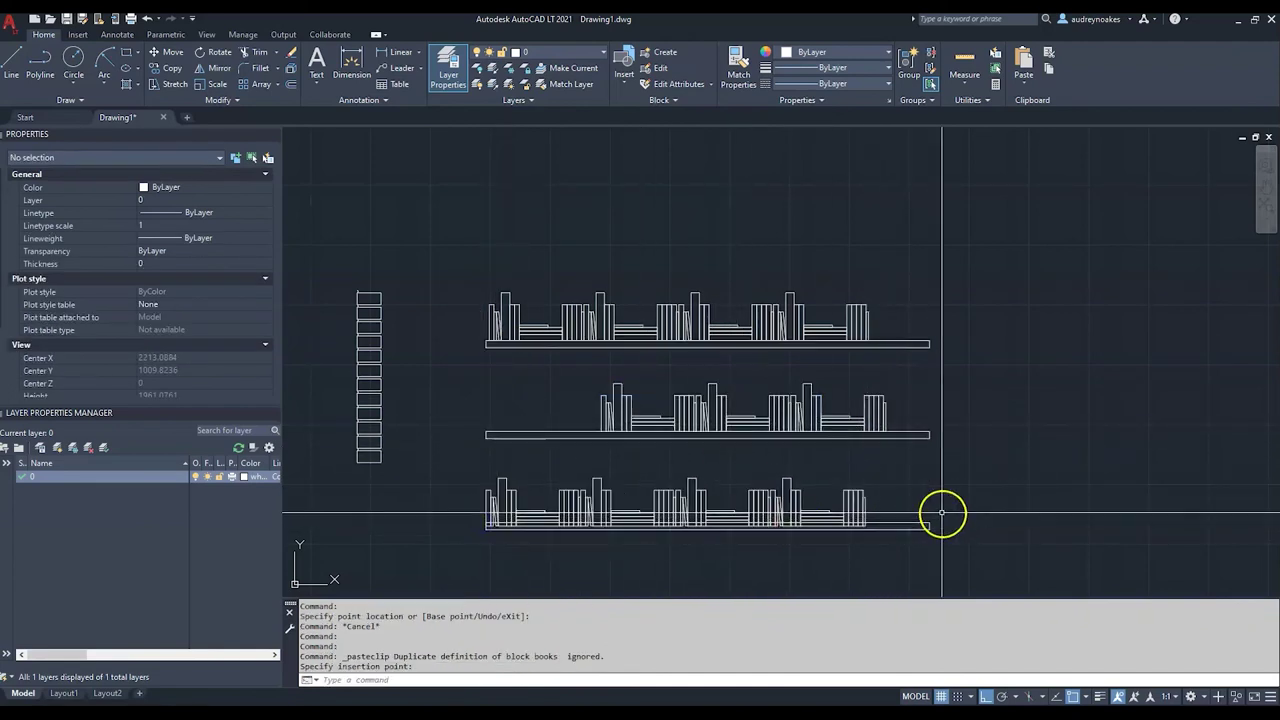
left_click(834, 514)
left_click(495, 530)
scroll(495, 528, "up", 10)
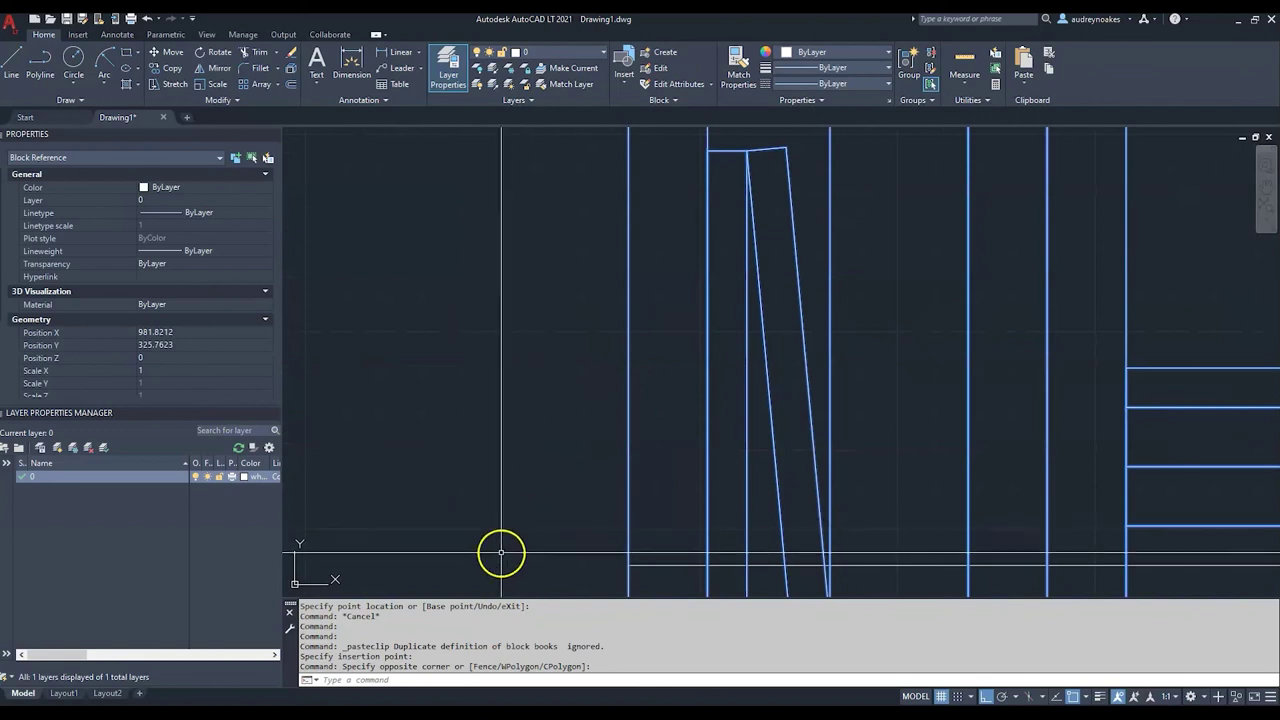
type("m")
key("Return")
scroll(530, 545, "down", 3)
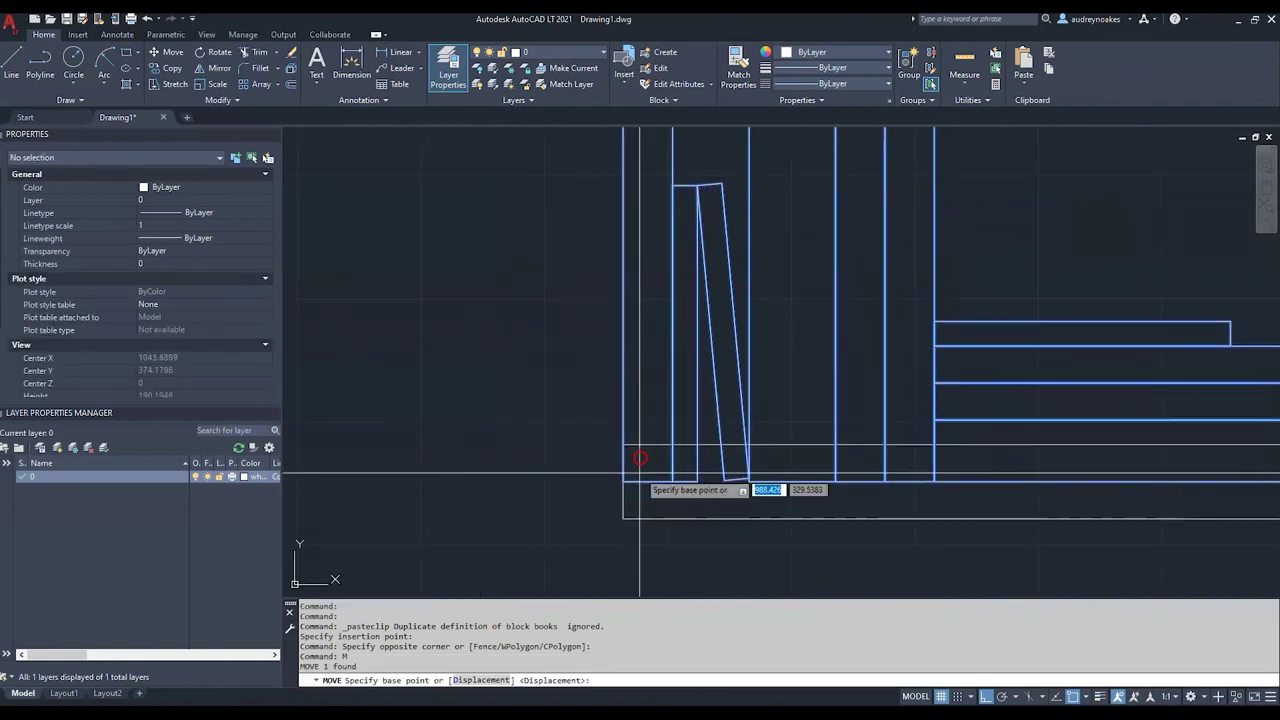
left_click(623, 480)
left_click(625, 443)
scroll(625, 443, "down", 4)
key("Escape")
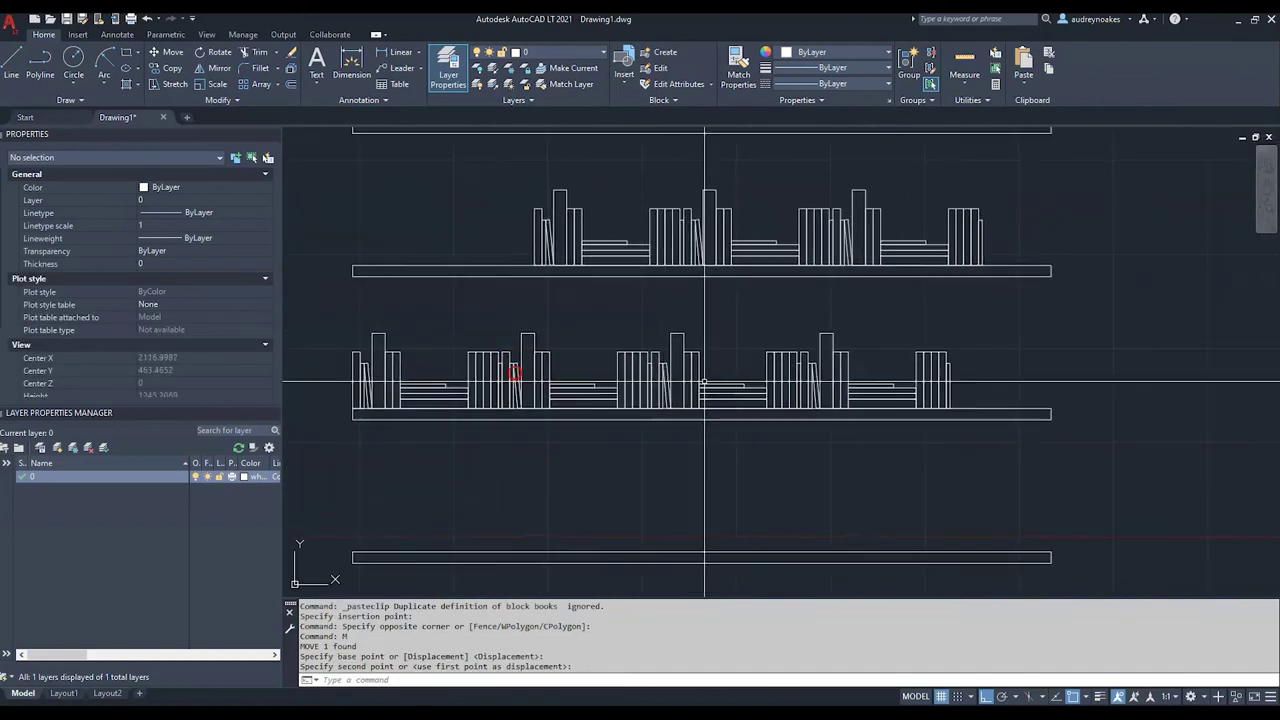
Step: Drag the third-shelf books' array grip left to shorten that row
left_click(1048, 366)
left_click(967, 376)
left_click(987, 409)
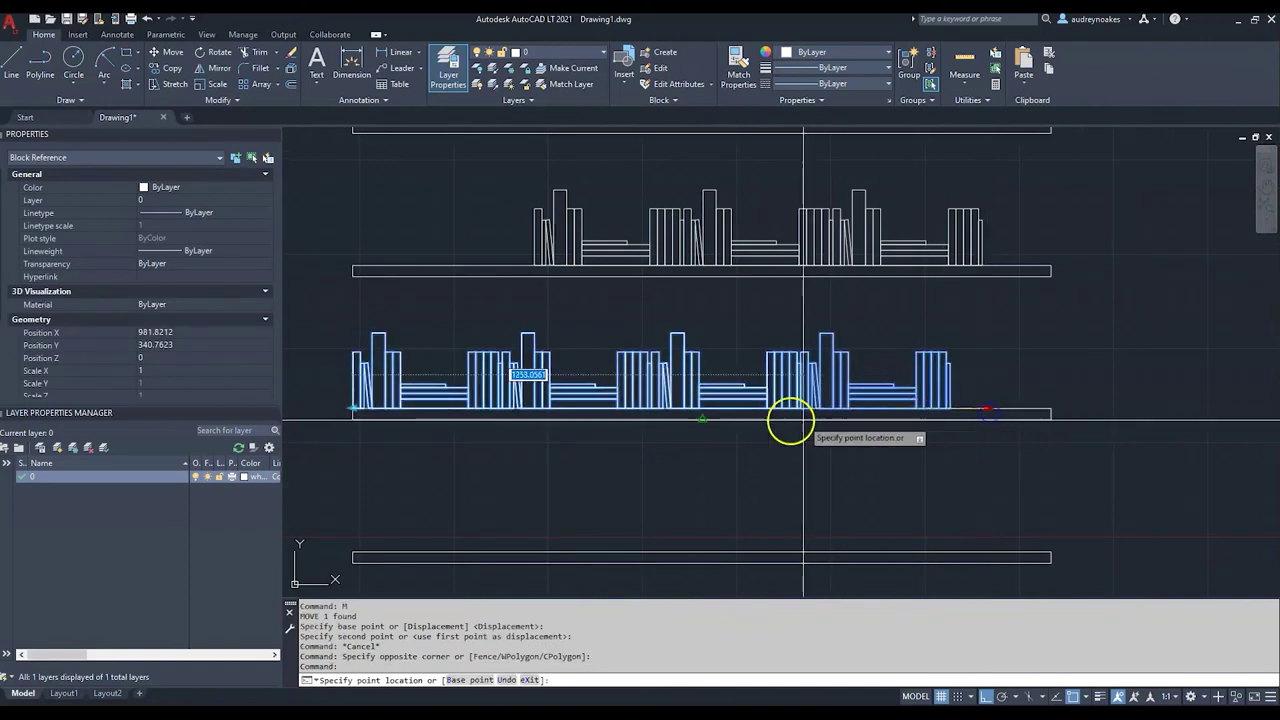
left_click(777, 423)
key("Escape")
scroll(798, 507, "down", 3)
scroll(798, 507, "down", 2)
scroll(943, 400, "up", 4)
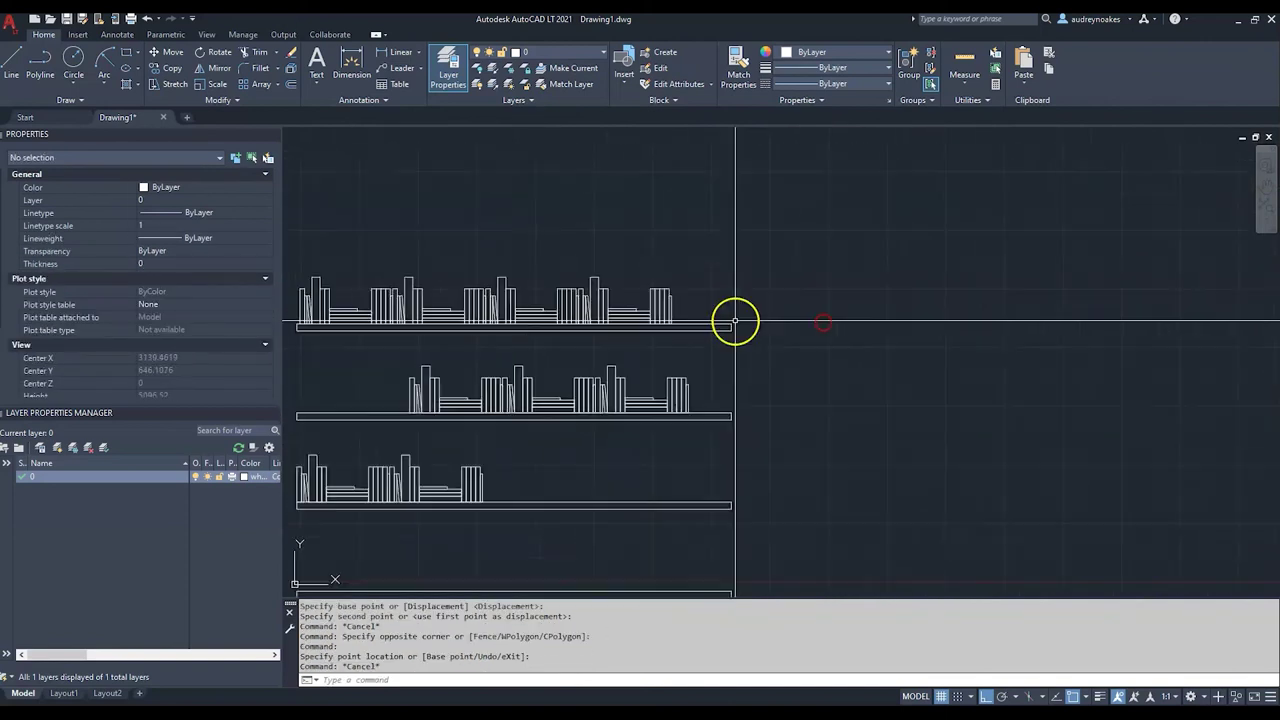
middle_click_drag(737, 320, 748, 409)
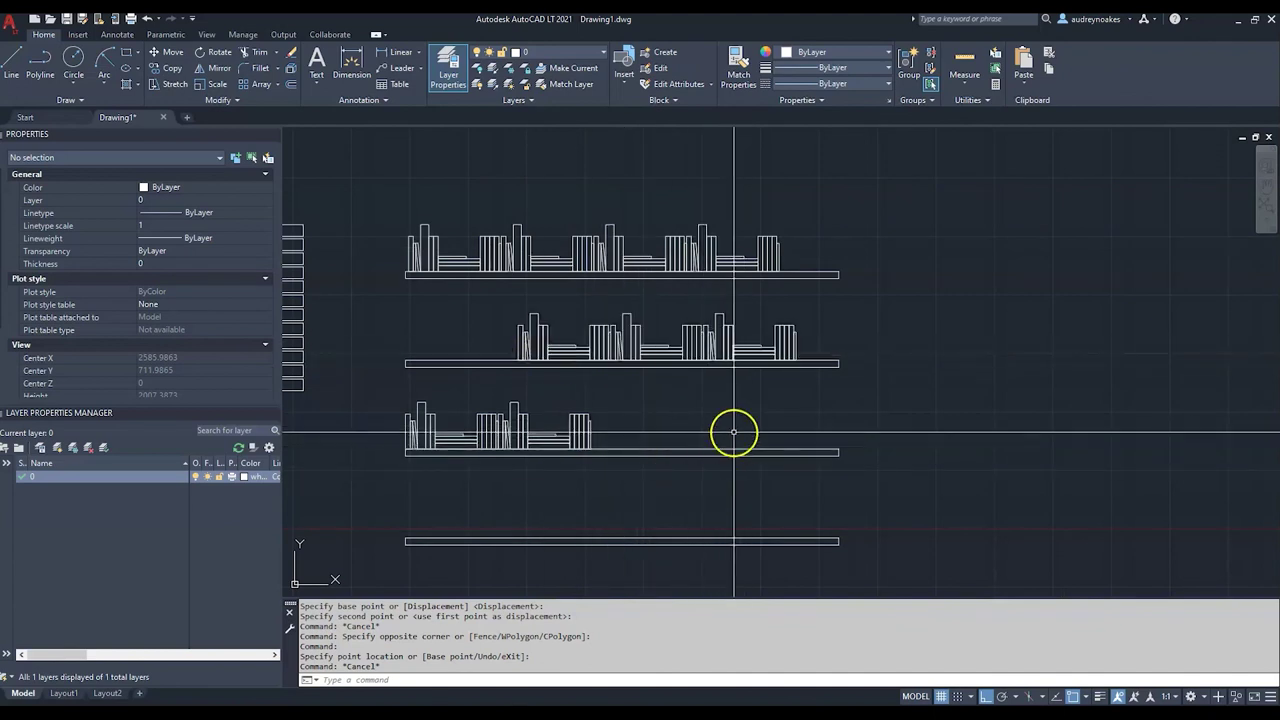
left_click(735, 420)
left_click(715, 461)
scroll(603, 380, "down", 4)
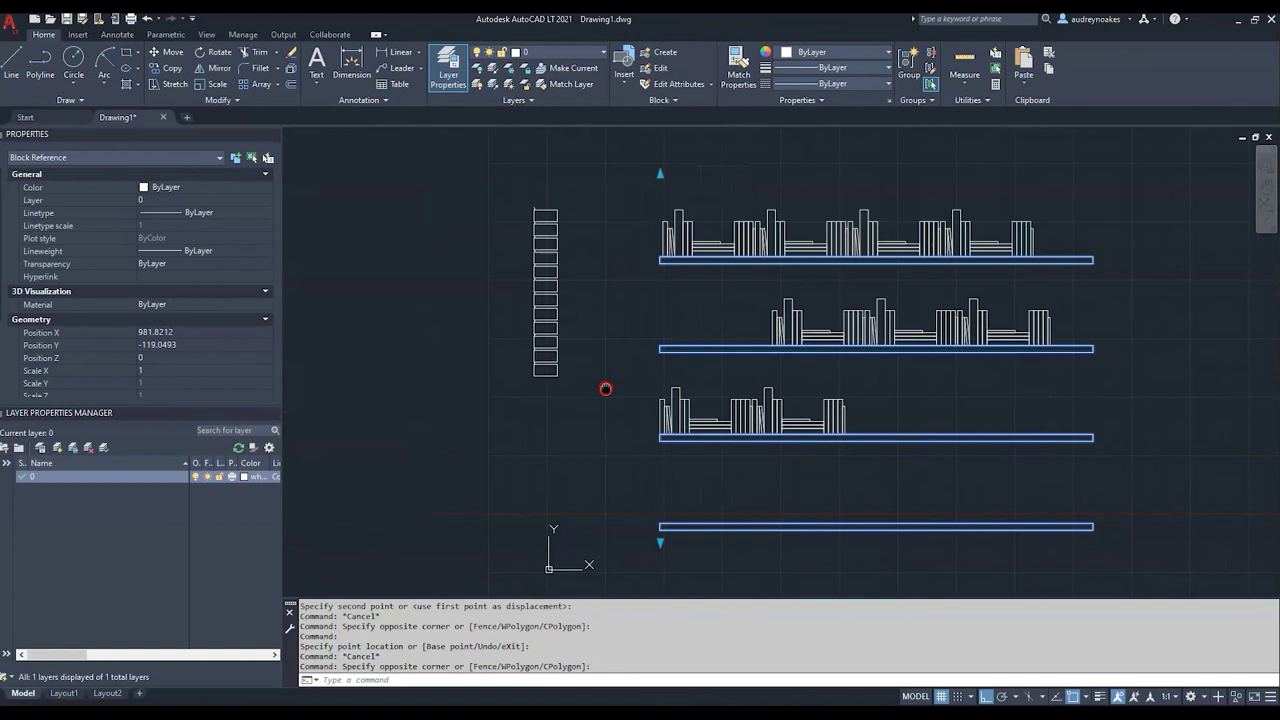